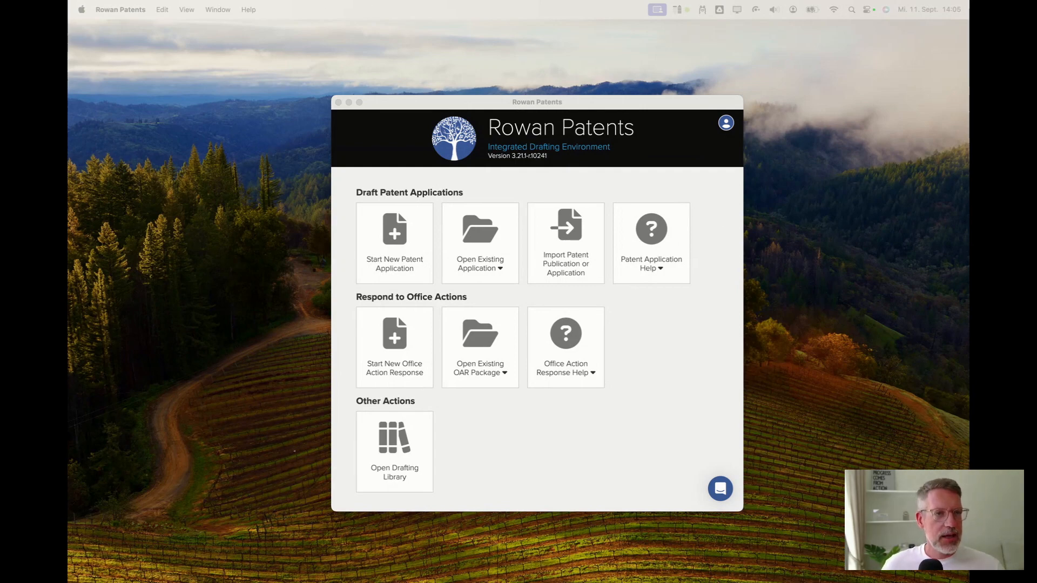
Read the release notes on the Rowan GenAI Assistants and local language model, then close the screenshot viewer.
drag(403, 582, 427, 57)
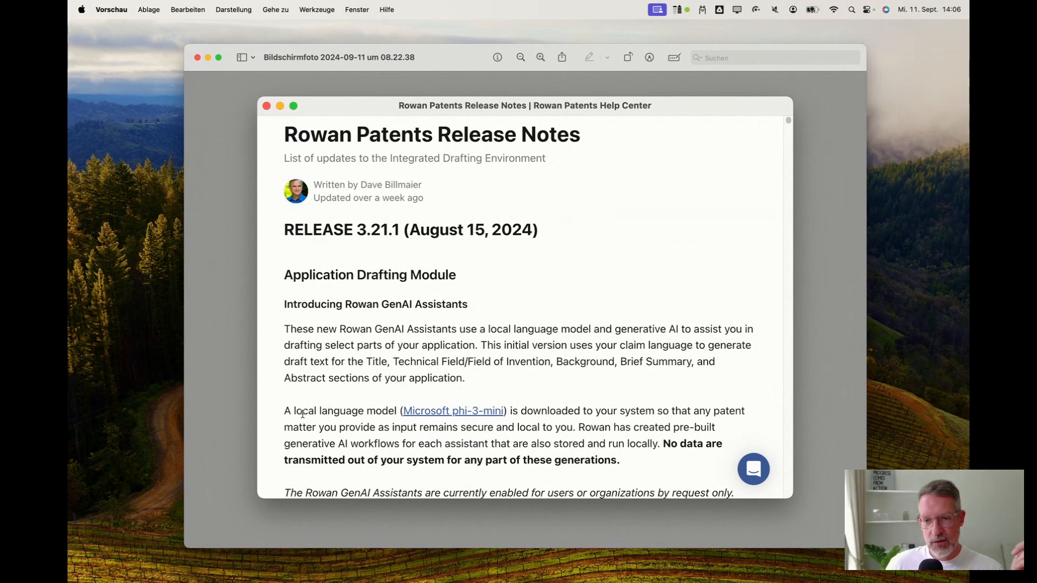
drag(584, 412, 560, 426)
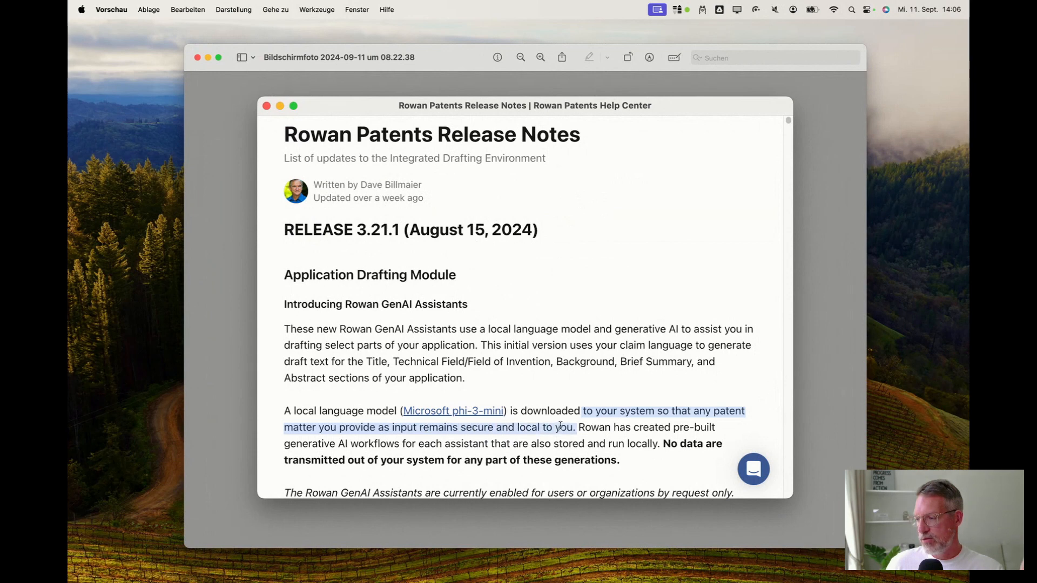
click(608, 432)
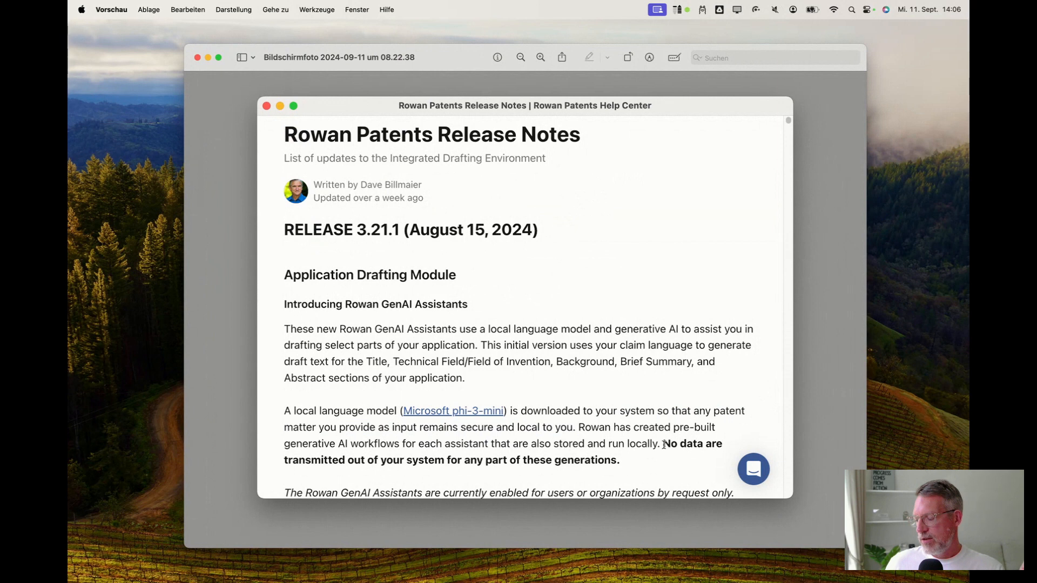
drag(663, 444, 625, 463)
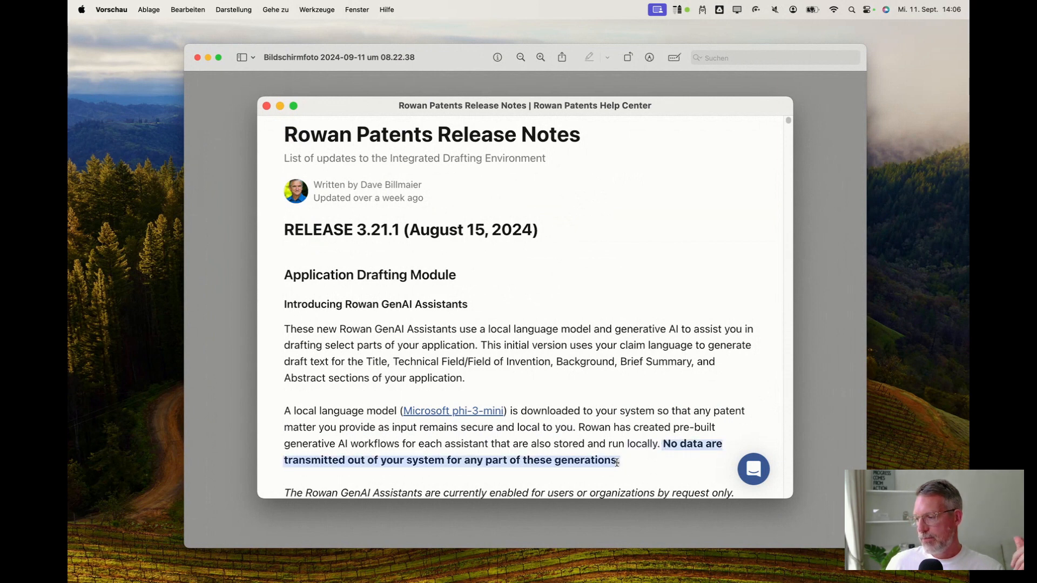
click(566, 443)
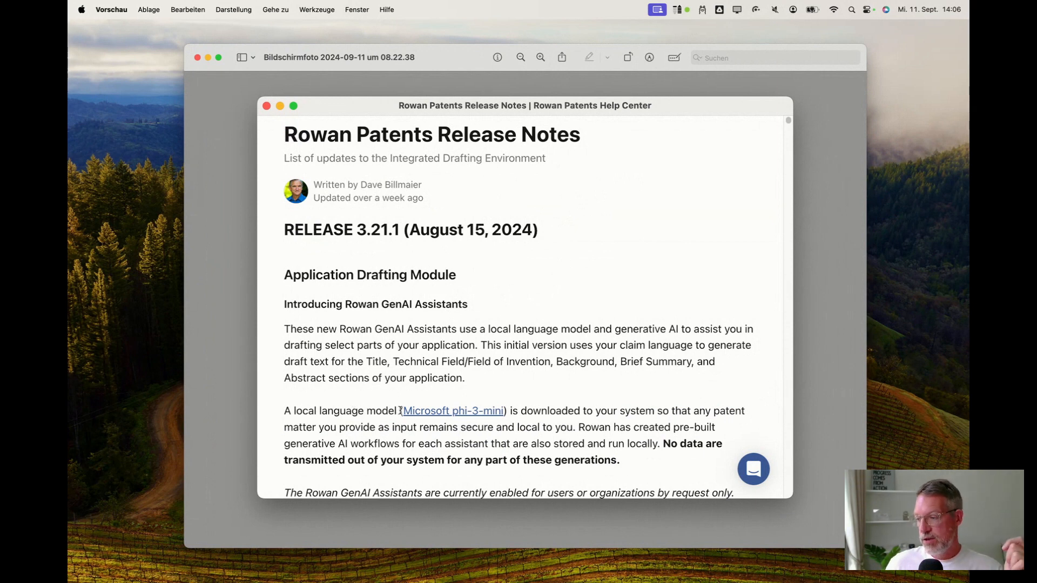
drag(400, 411, 504, 412)
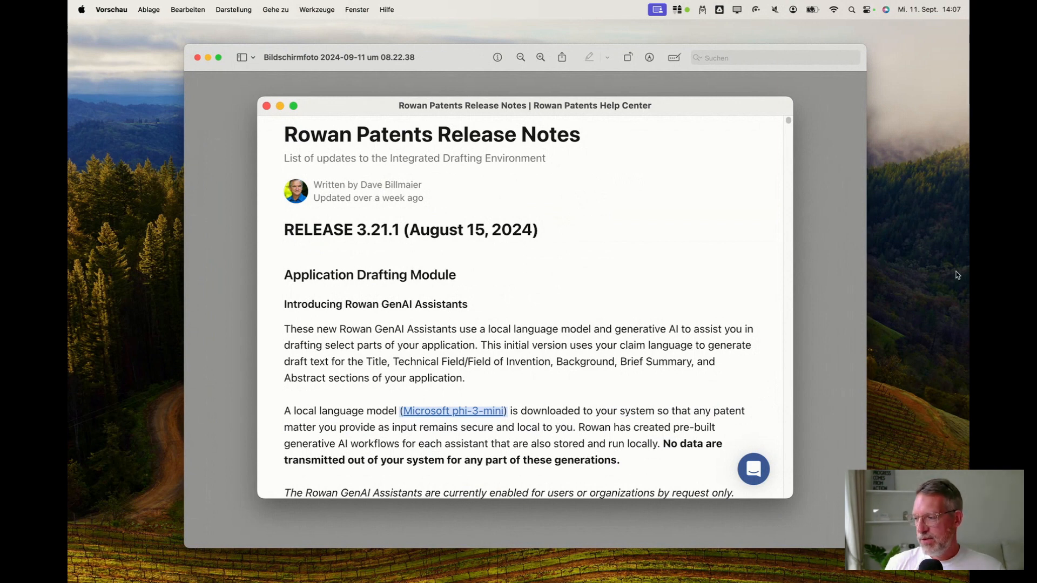
click(536, 412)
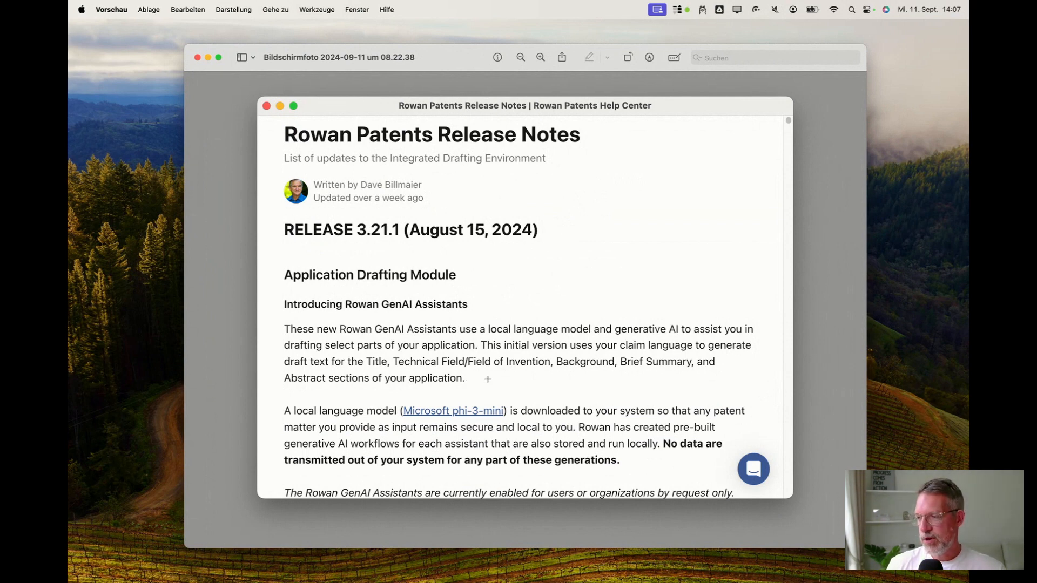
click(198, 58)
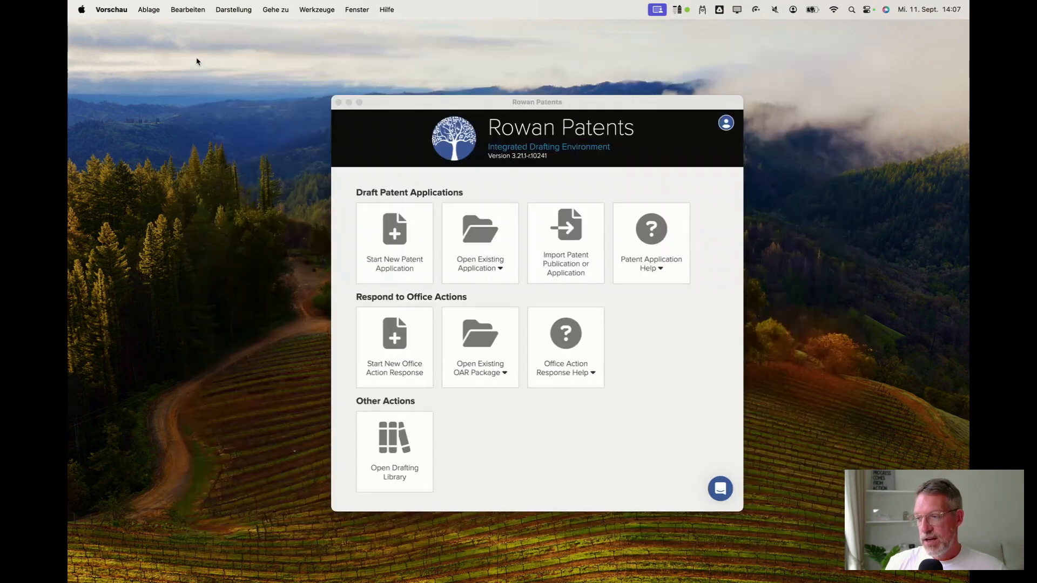
Start a new patent application from the 06b - BESTPATENT.rp template.
click(441, 103)
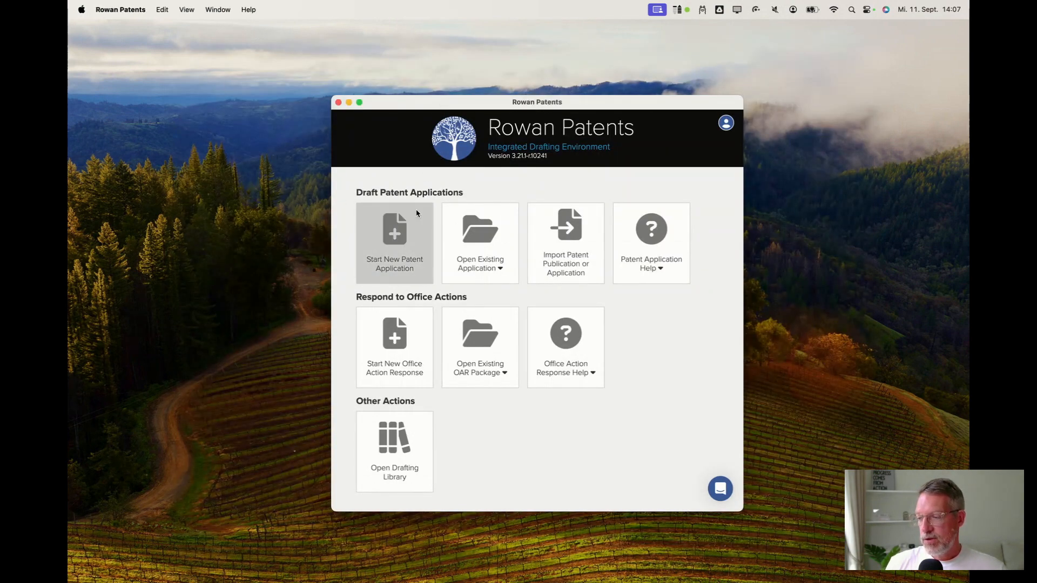
click(394, 241)
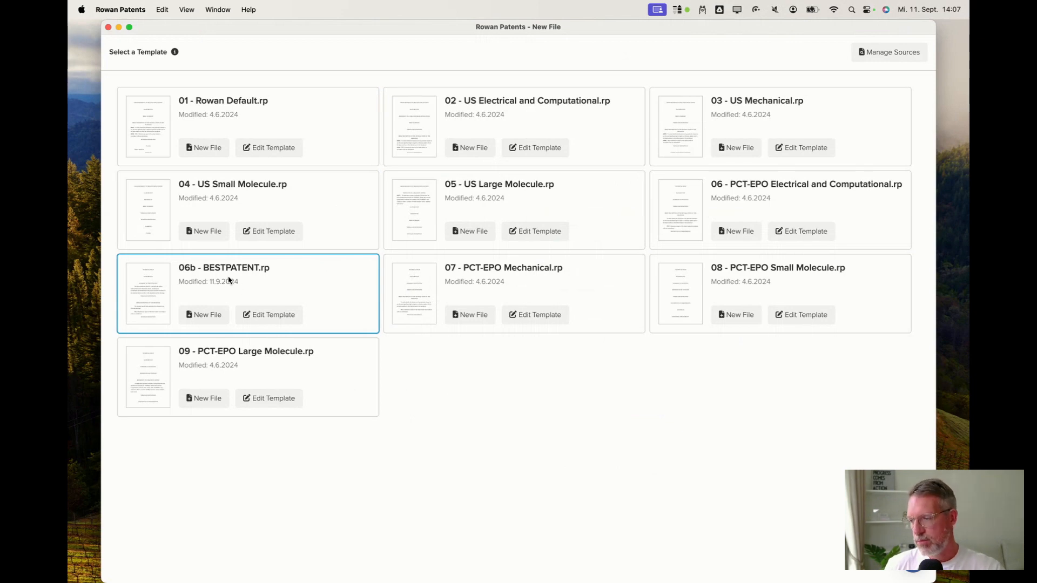
click(206, 318)
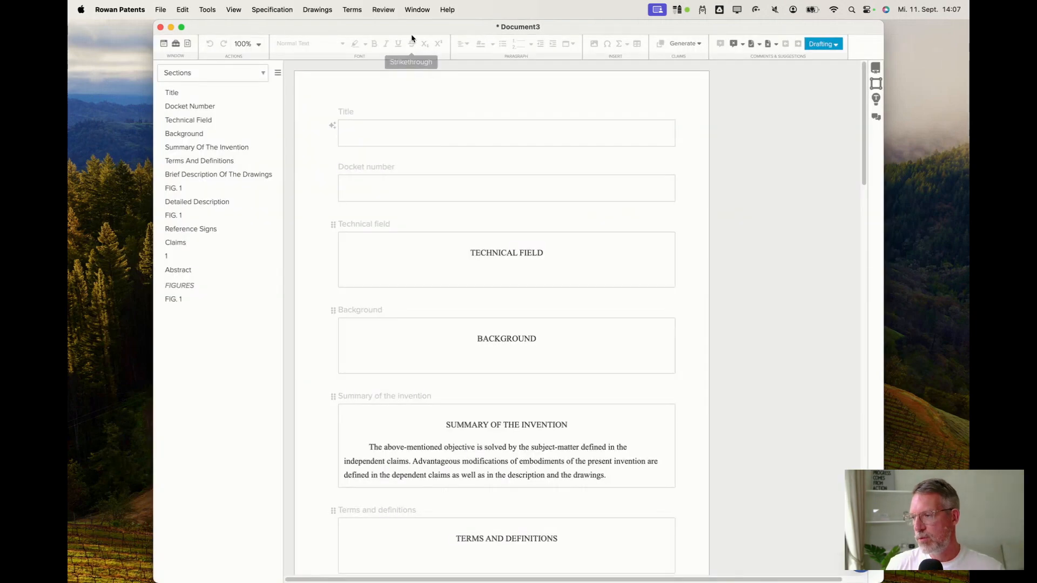
Enlarge the new document window to 150% zoom and review the template sections down to Claims.
double_click(412, 32)
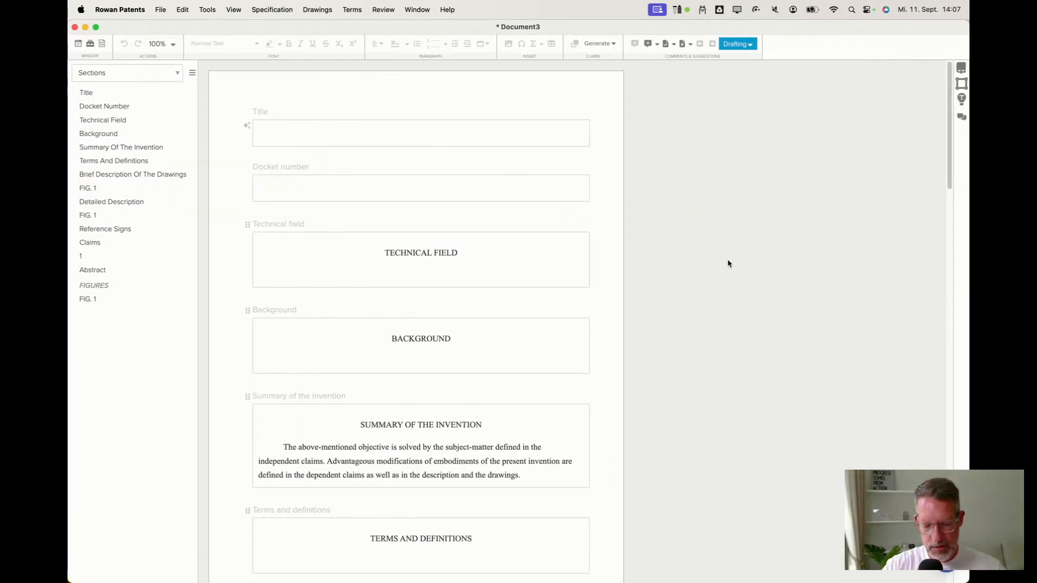
key(super+plus)
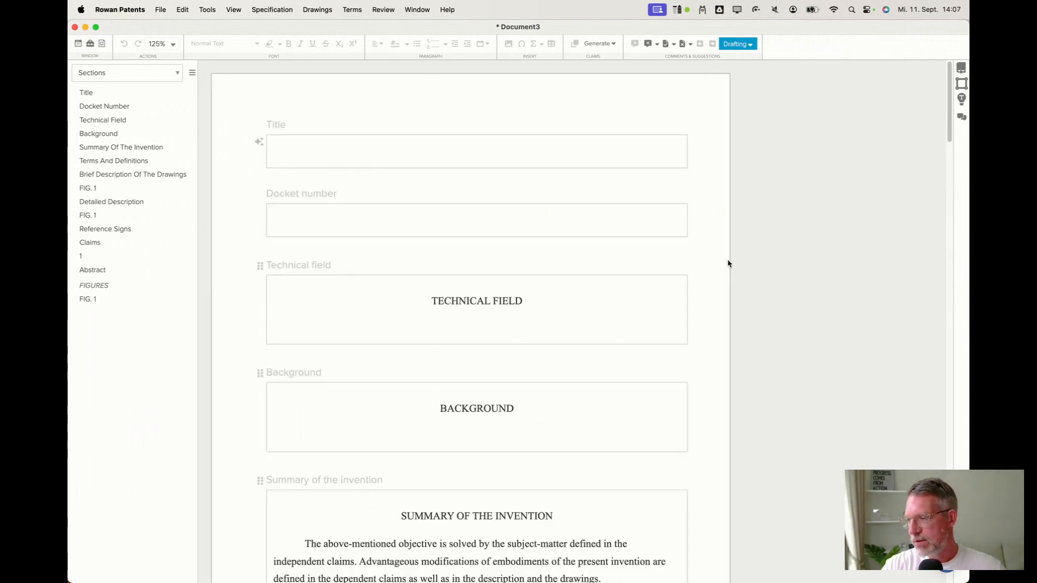
key(super+plus)
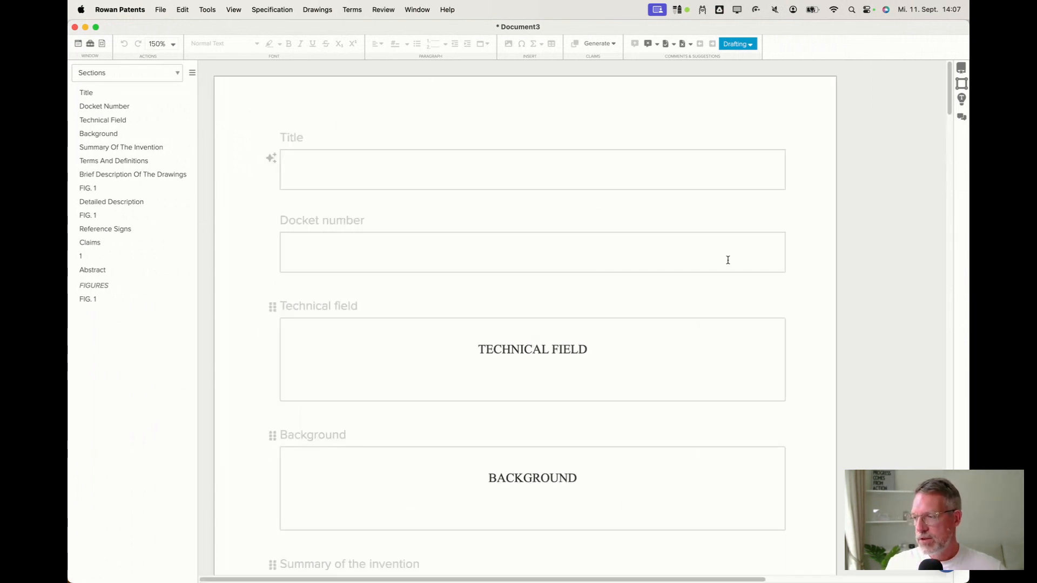
mouse_move(468, 420)
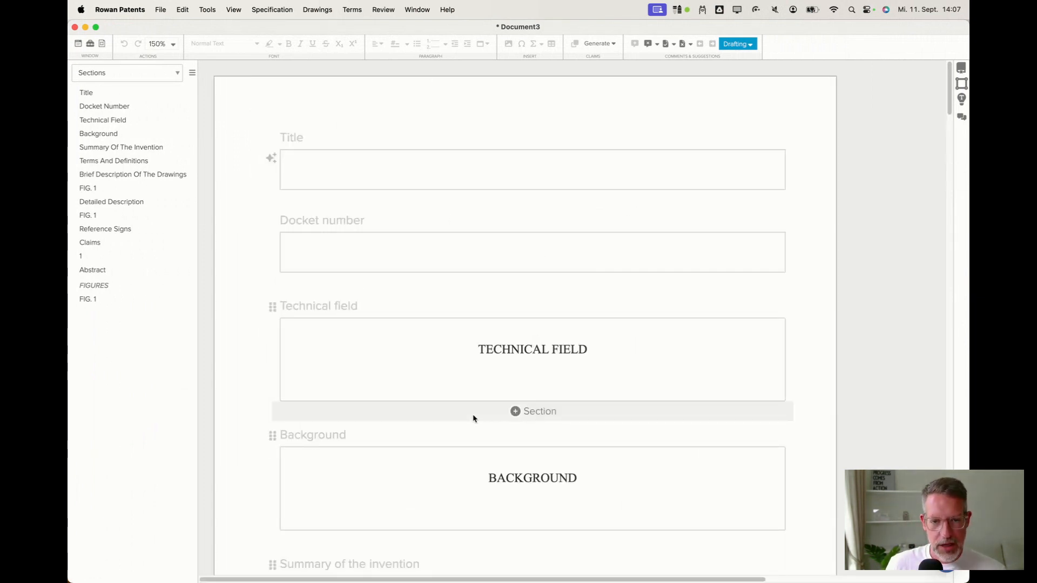
scroll(549, 387, down, 3)
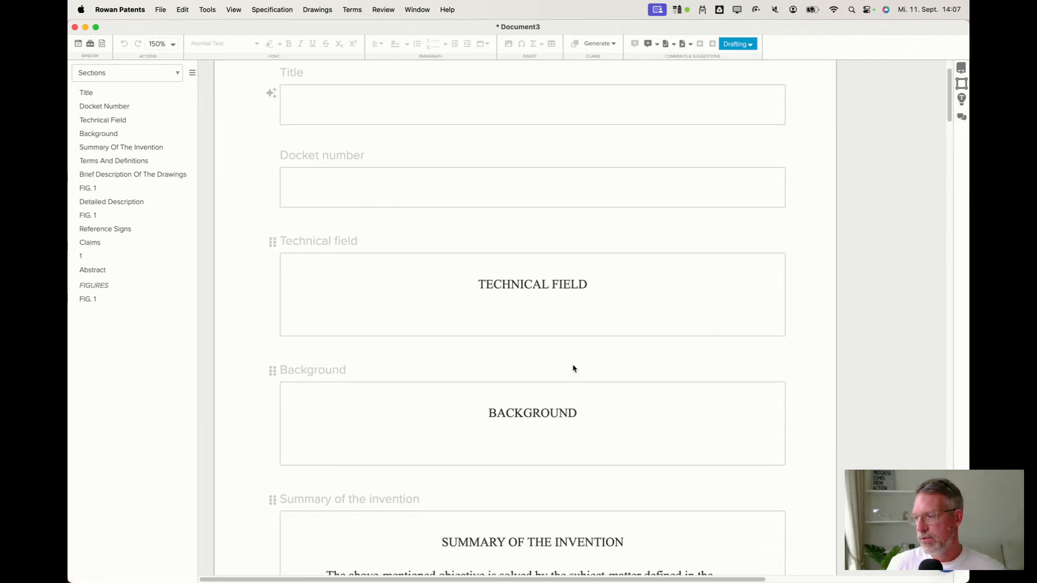
scroll(573, 367, down, 4)
scroll(545, 285, down, 5)
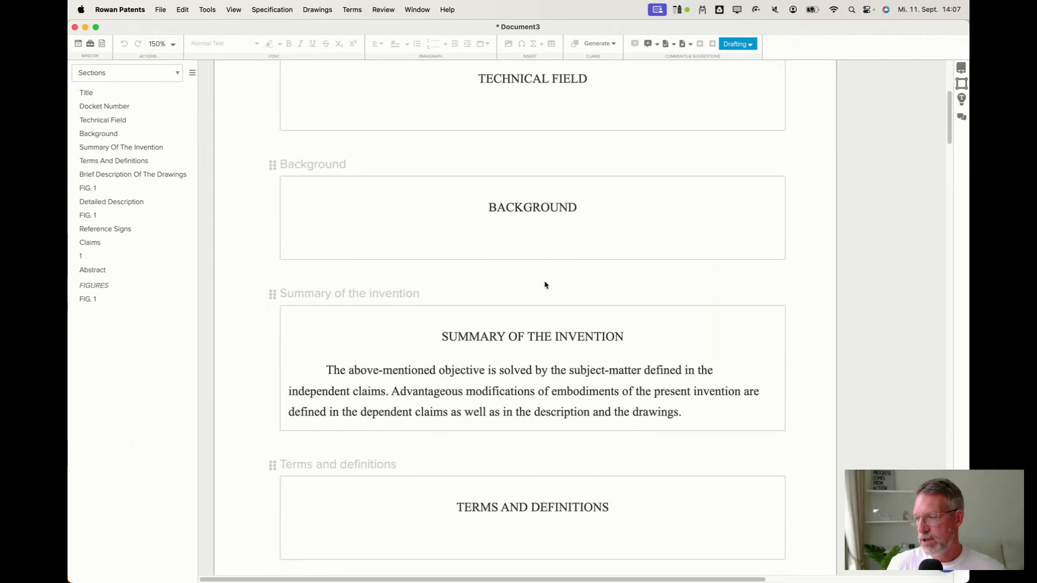
scroll(546, 208, down, 5)
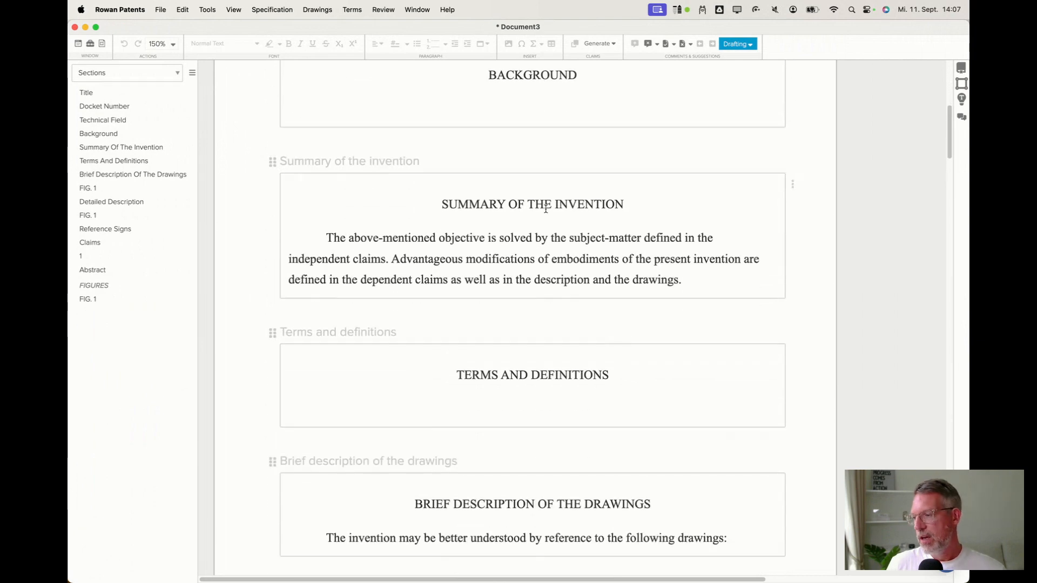
drag(327, 218, 479, 244)
click(453, 259)
scroll(452, 312, down, 5)
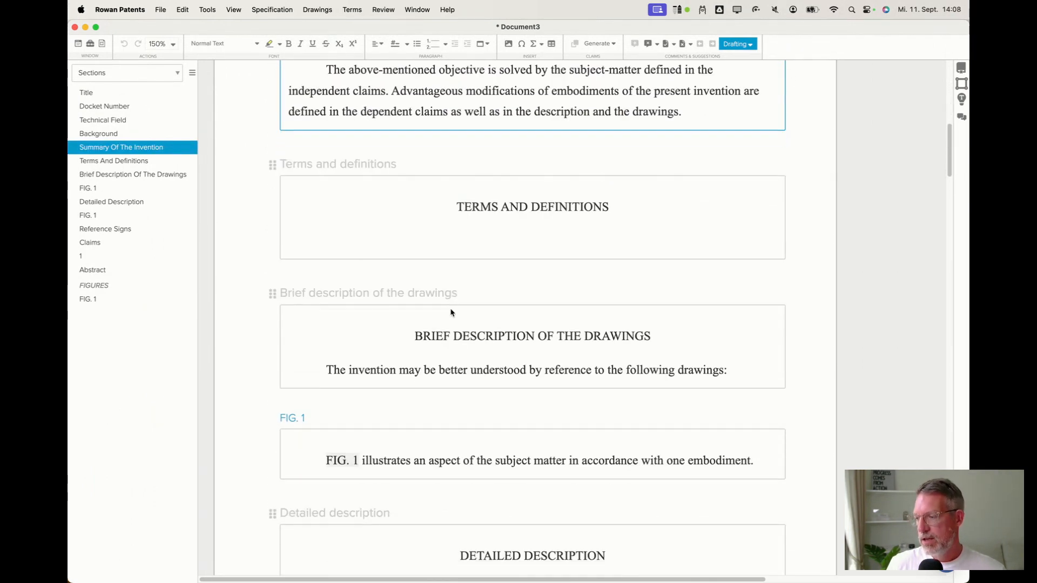
scroll(452, 312, down, 7)
scroll(451, 313, down, 10)
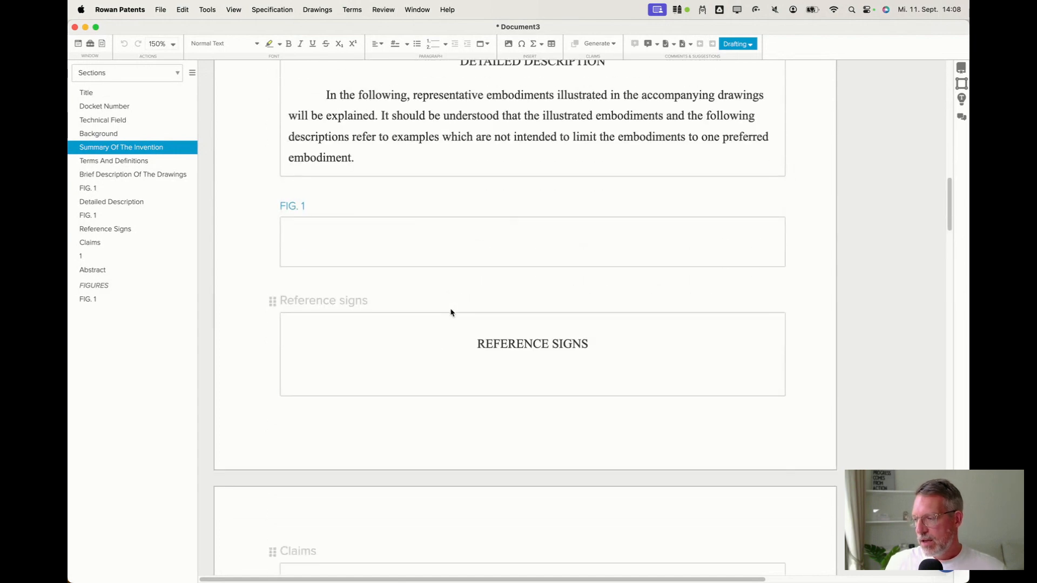
scroll(451, 313, down, 10)
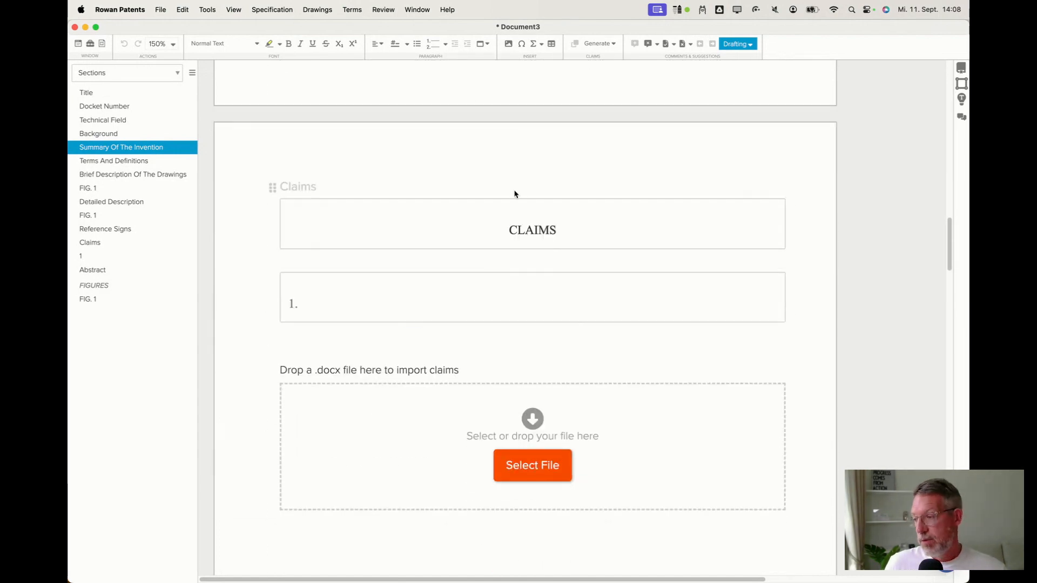
Paste the prepared method claim text into claim 1.
click(507, 309)
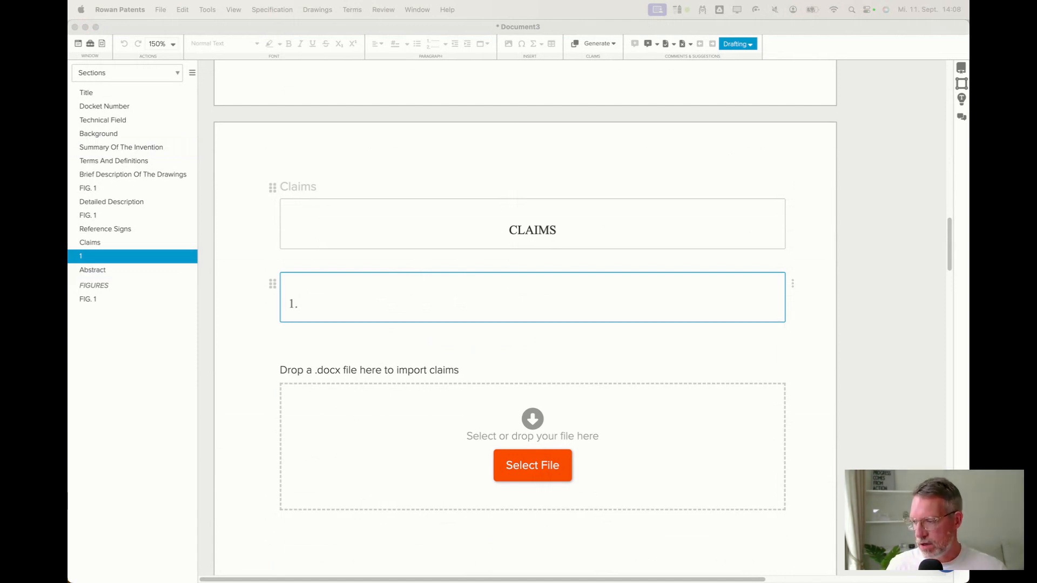
click(481, 304)
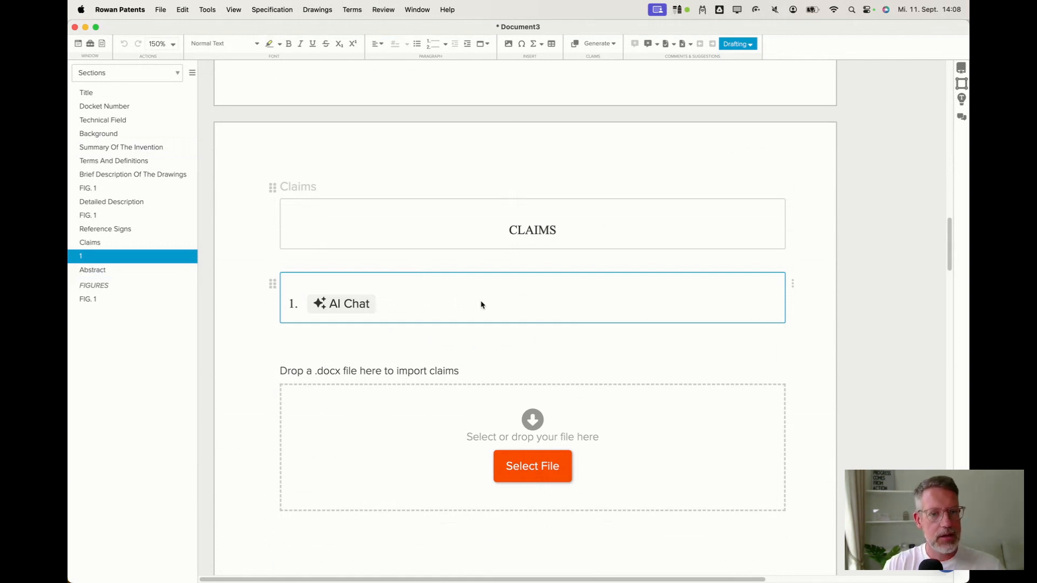
text(A method for multi-language multi-task speech recognition, comprising: obtaining a transformer model including an encoder and a decoder, the transformer model trained to transcribe or translate audio data in multiple languages using labeled audio data, the labeled audio data including first audio segments associated with first same-language transcripts of the first audio segments and second audio segments associated with second different-language transcripts of the second audio segments; and generating an output transcript from an input audio segment using the transformer model, generation including: configuring a decoder input with a language token corresponding to a first language; configuring the decoder input with a task token; and autoregressively configuring the decoder input with a first timestamp token predicted by the decoder based on an absence of a notimestamp token in the decoder input.)
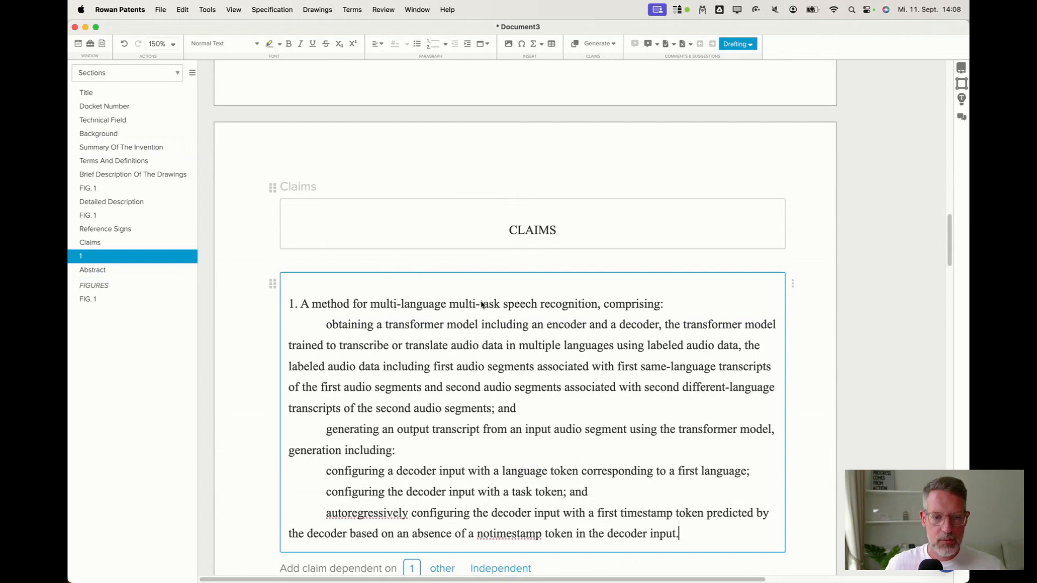
Review claim 1 passage by passage, selecting its preamble, obtaining, generating and configuring elements.
scroll(384, 316, down, 1)
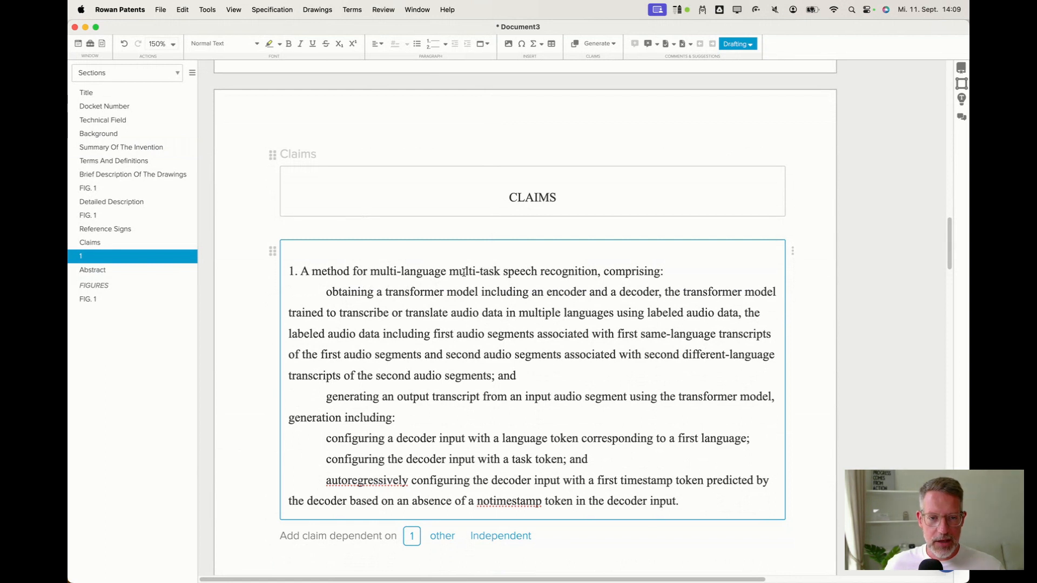
click(344, 290)
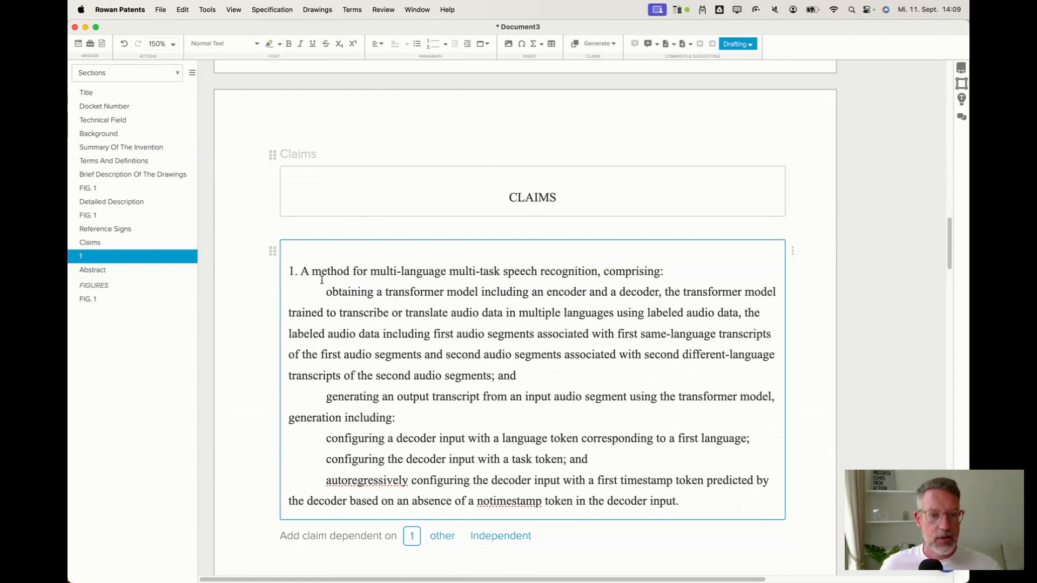
drag(324, 270, 650, 290)
click(324, 292)
click(650, 291)
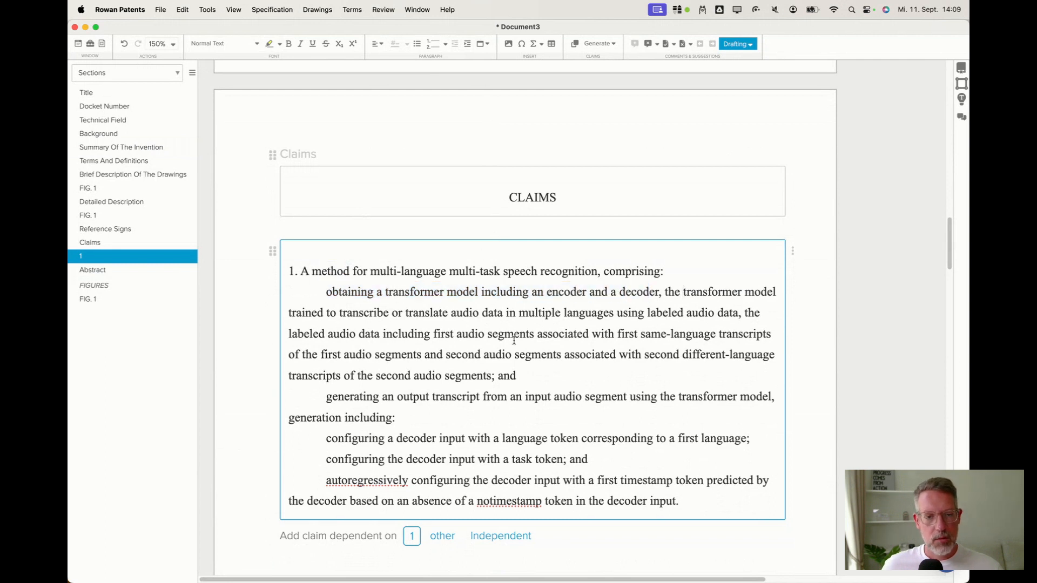
drag(296, 312, 489, 373)
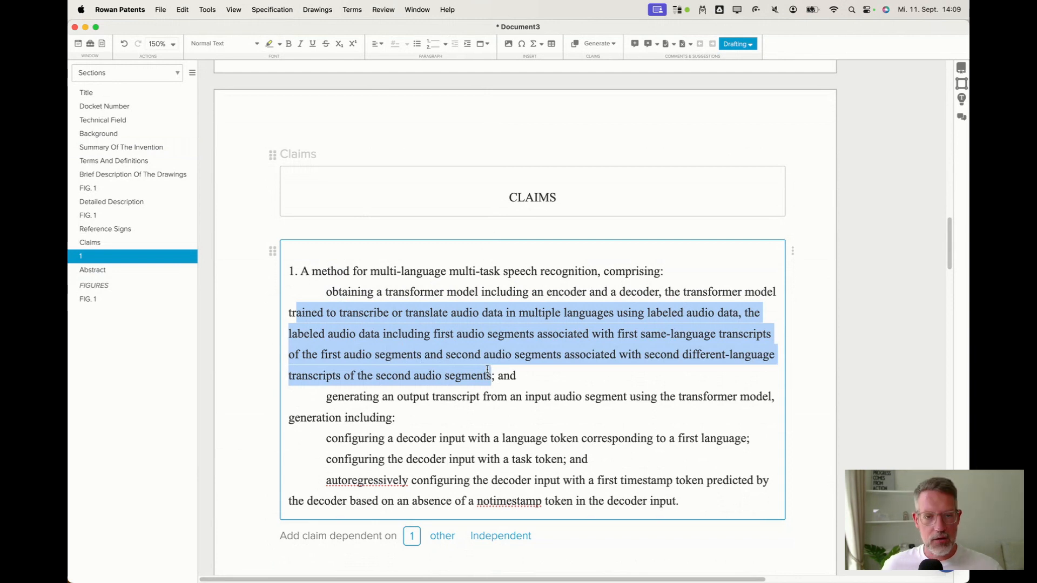
click(439, 395)
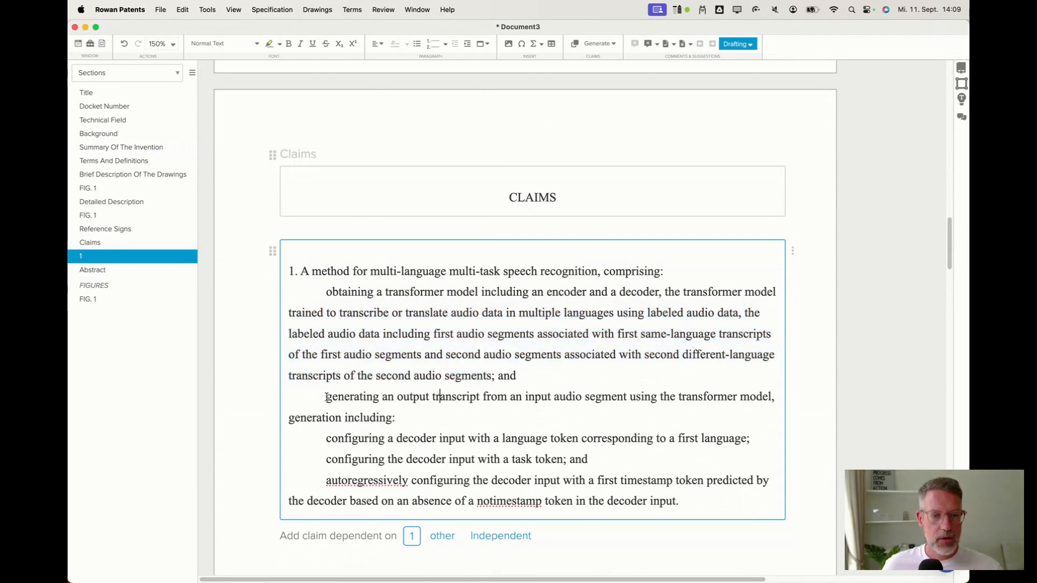
drag(326, 397, 756, 398)
click(757, 398)
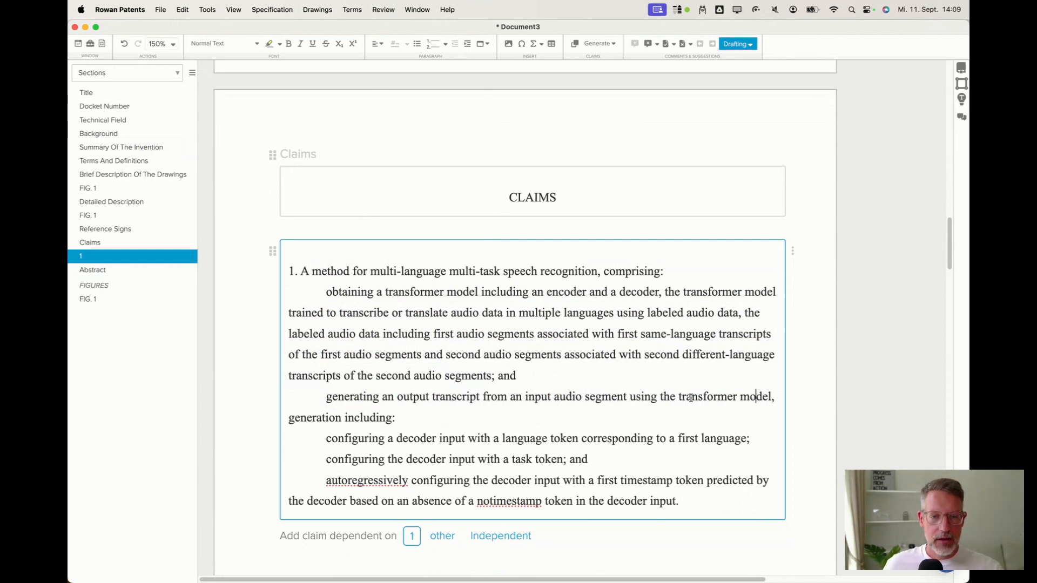
drag(557, 396, 603, 396)
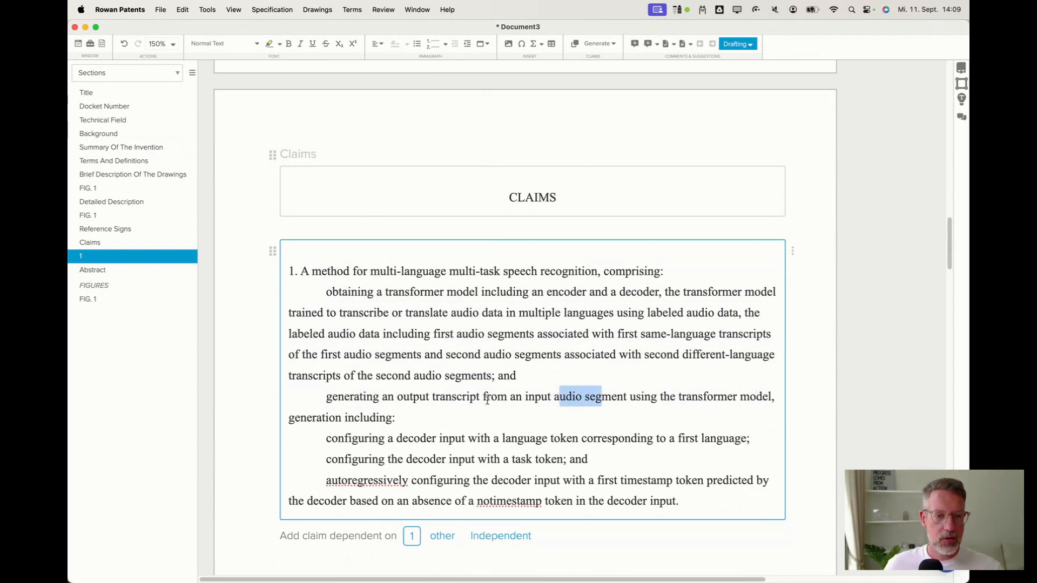
click(460, 397)
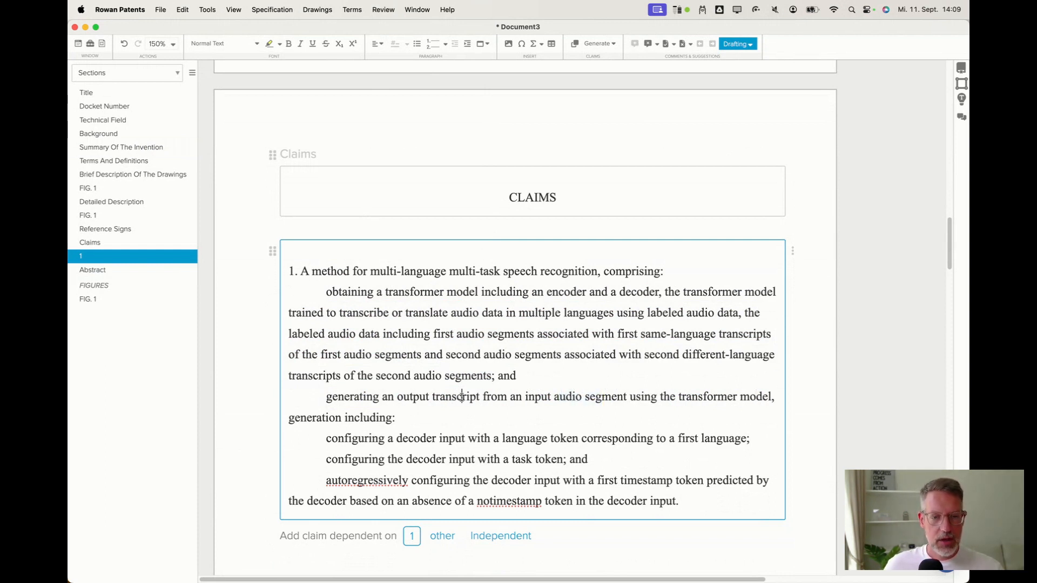
double_click(311, 417)
click(338, 398)
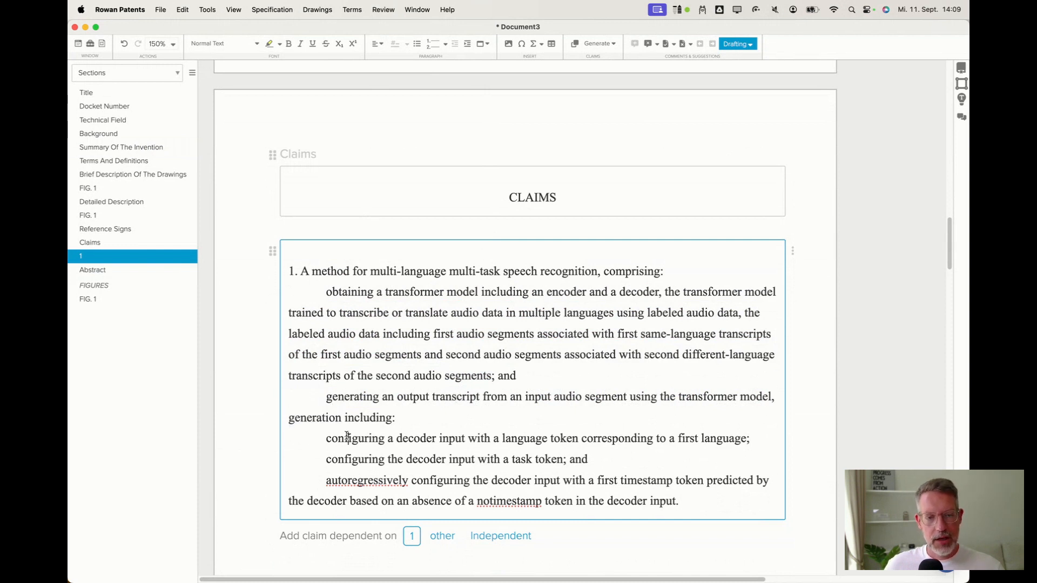
drag(324, 440, 675, 500)
click(611, 489)
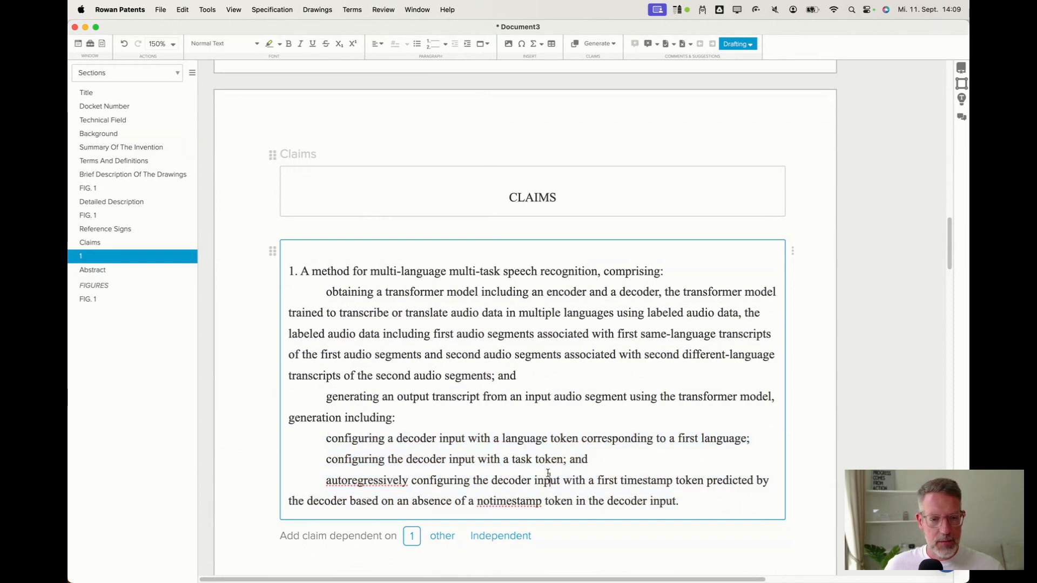
click(491, 438)
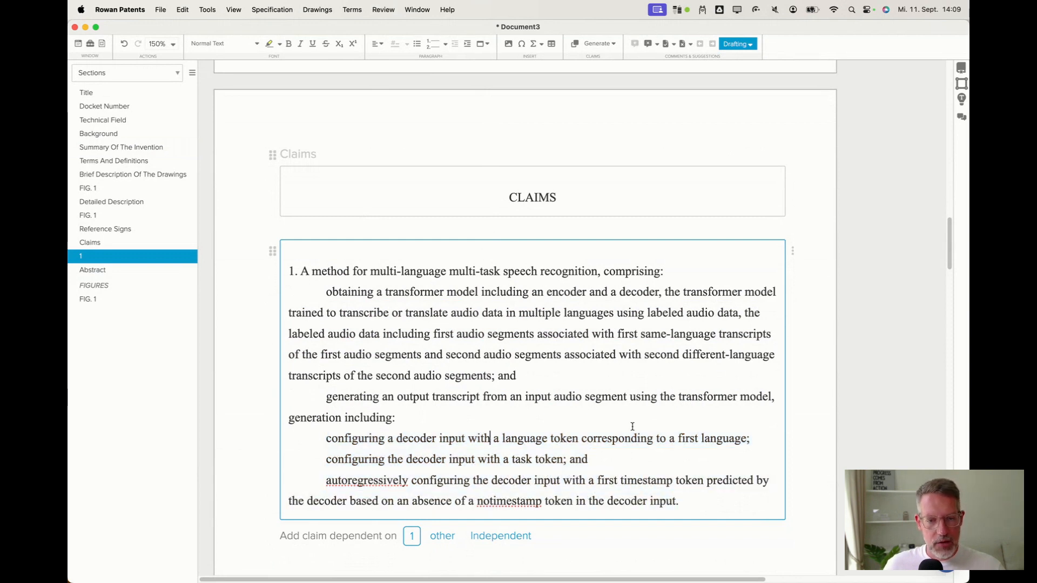
Select the remaining decoder-input configuring elements and the autoregressive timestamp-token element of claim 1.
drag(524, 439, 580, 442)
drag(522, 464, 582, 464)
click(563, 484)
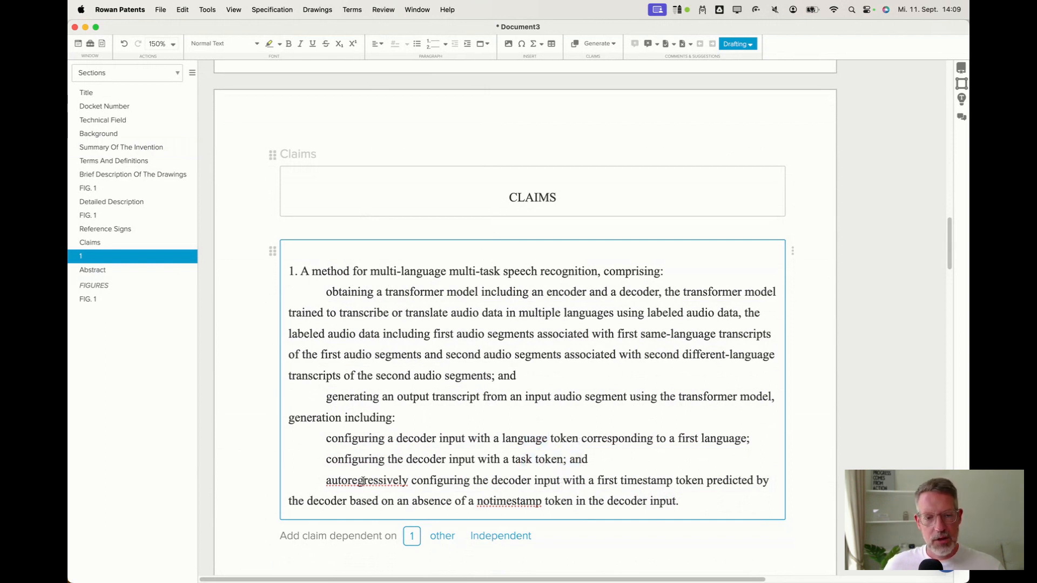
drag(352, 480, 675, 500)
click(588, 480)
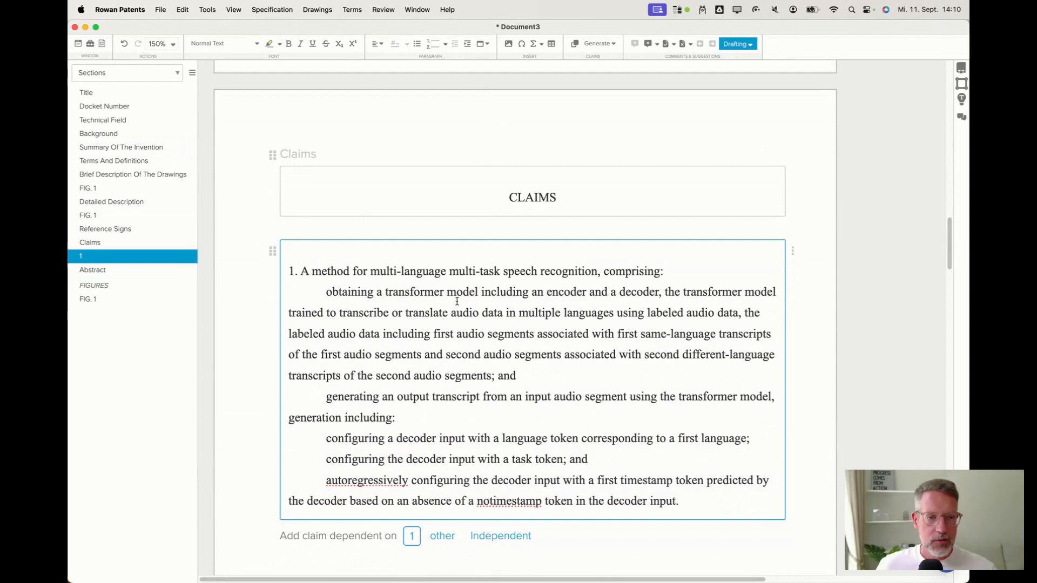
Generate the application title from the claim with the AI title assistant.
scroll(457, 320, up, 10)
scroll(457, 320, up, 15)
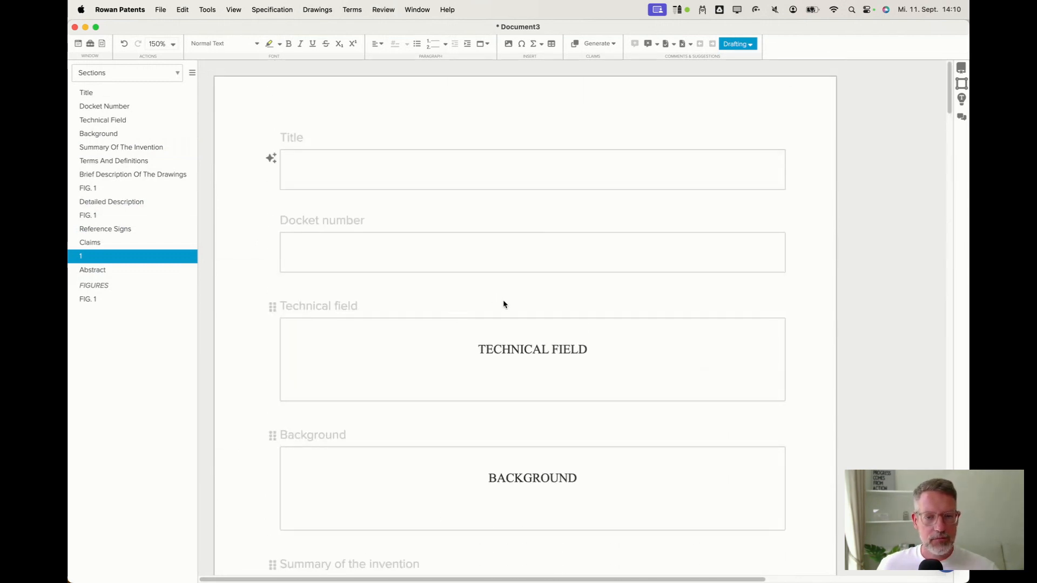
mouse_move(493, 297)
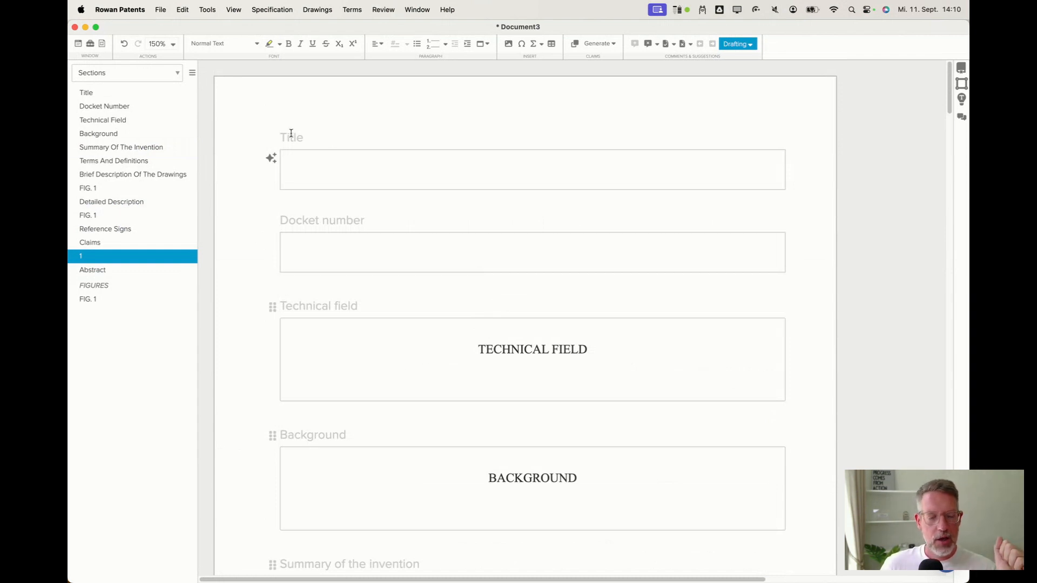
click(271, 161)
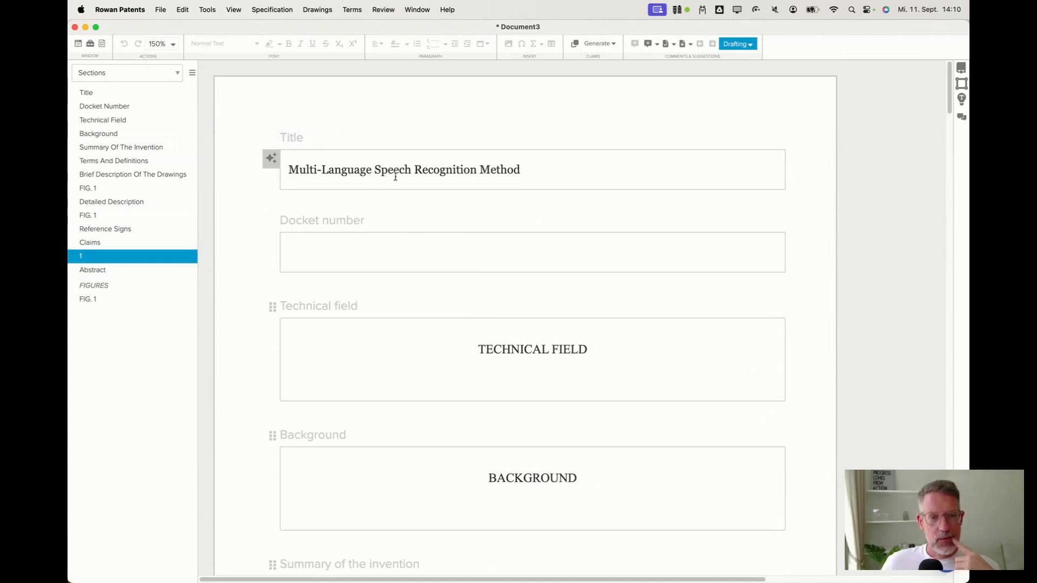
click(525, 170)
Generate the Technical Field paragraph with Generate Field of Invention.
scroll(440, 225, down, 3)
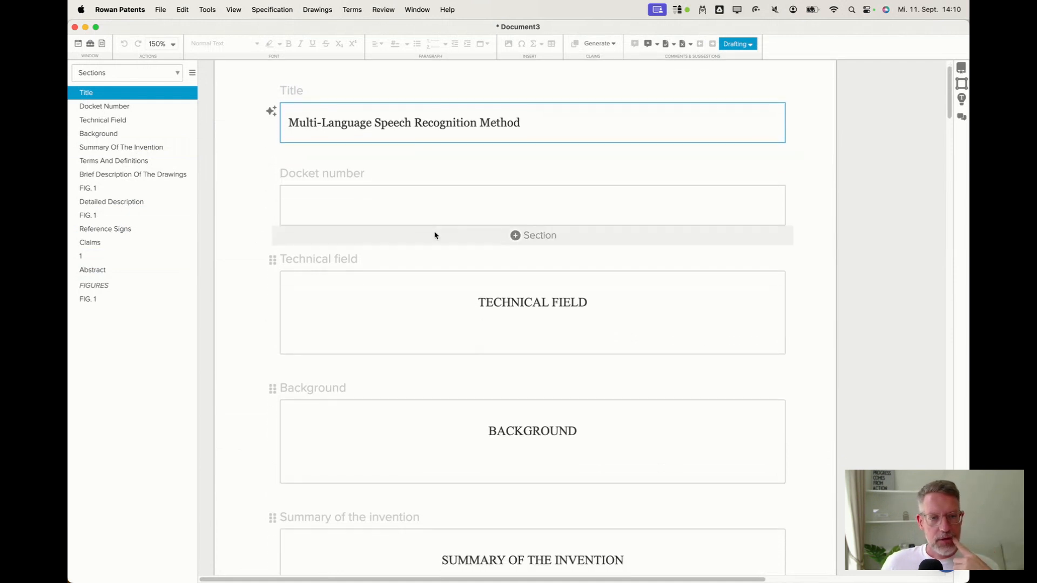
click(435, 319)
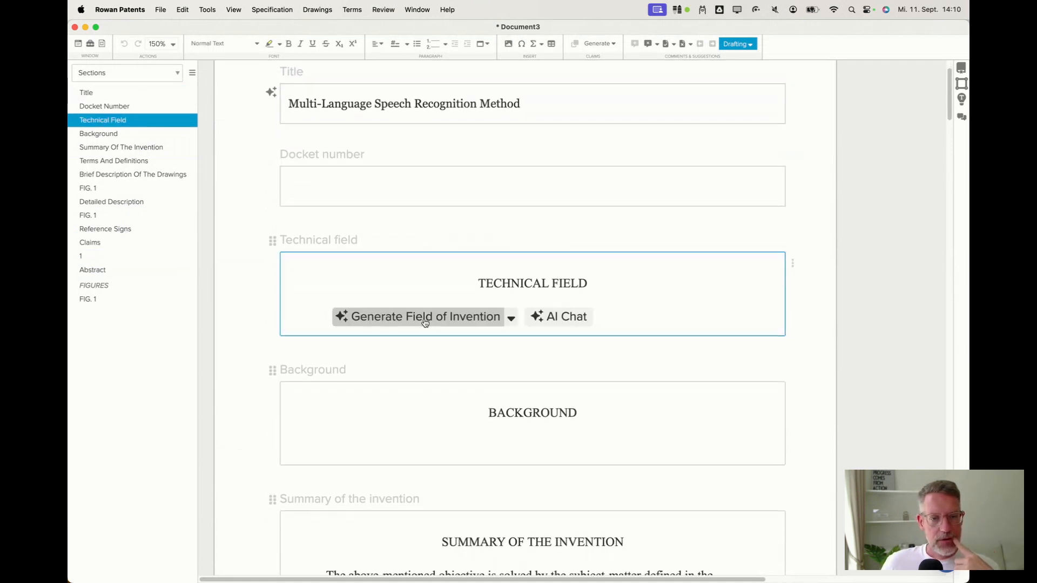
click(493, 323)
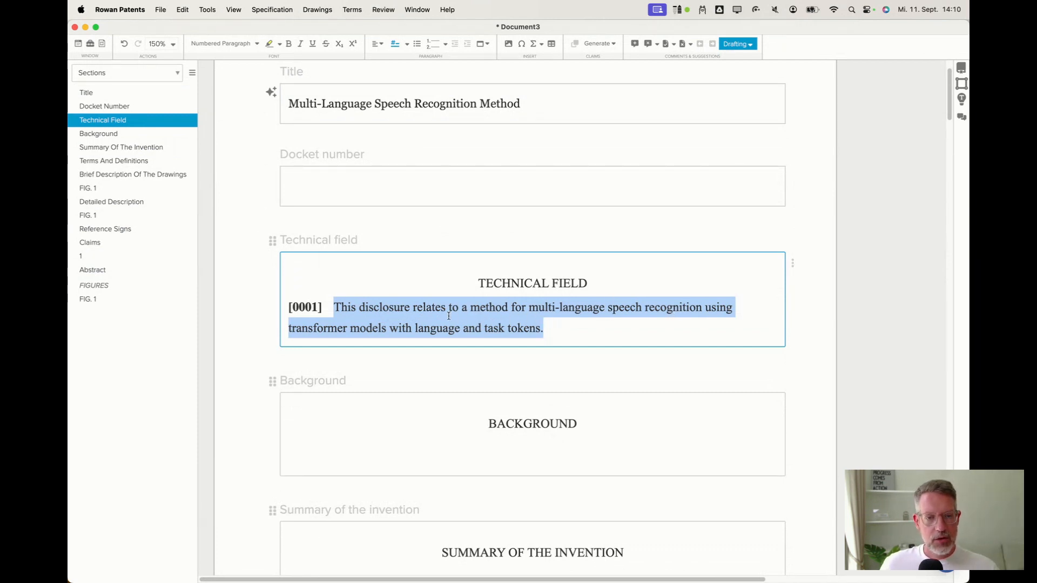
click(525, 329)
Generate the Background section text with Generate Background.
scroll(526, 330, down, 5)
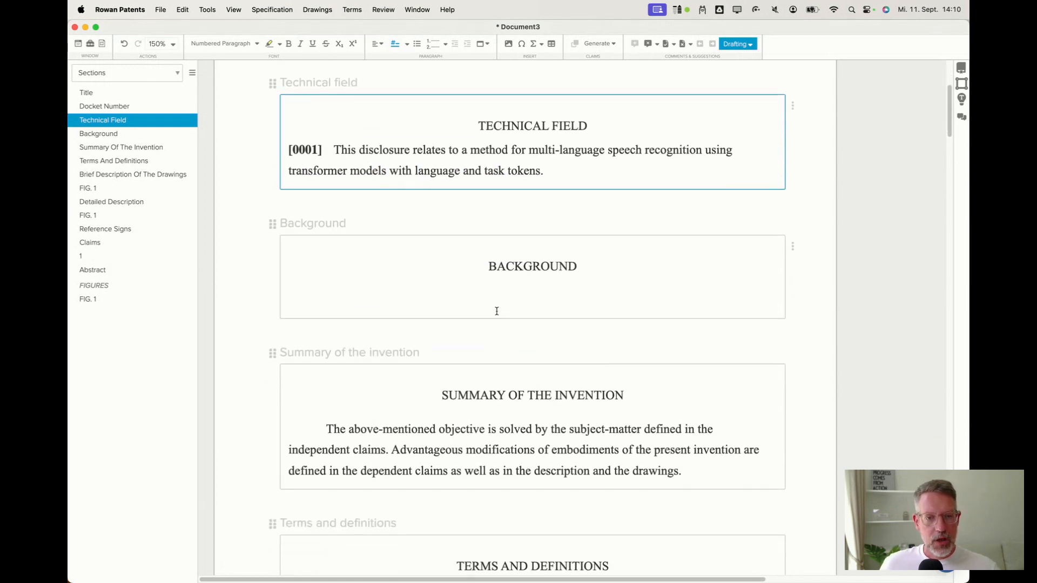
click(472, 300)
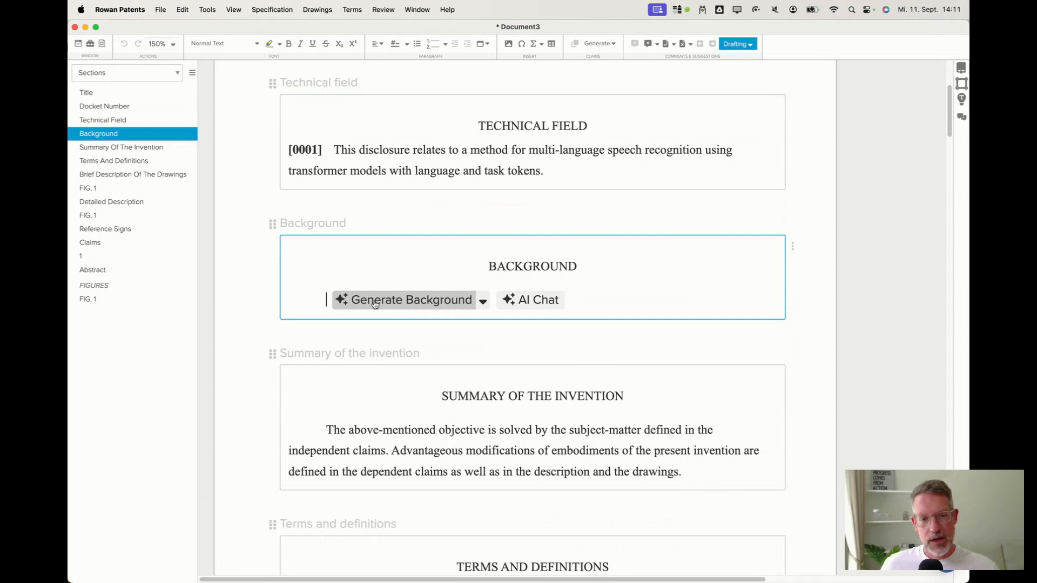
click(393, 304)
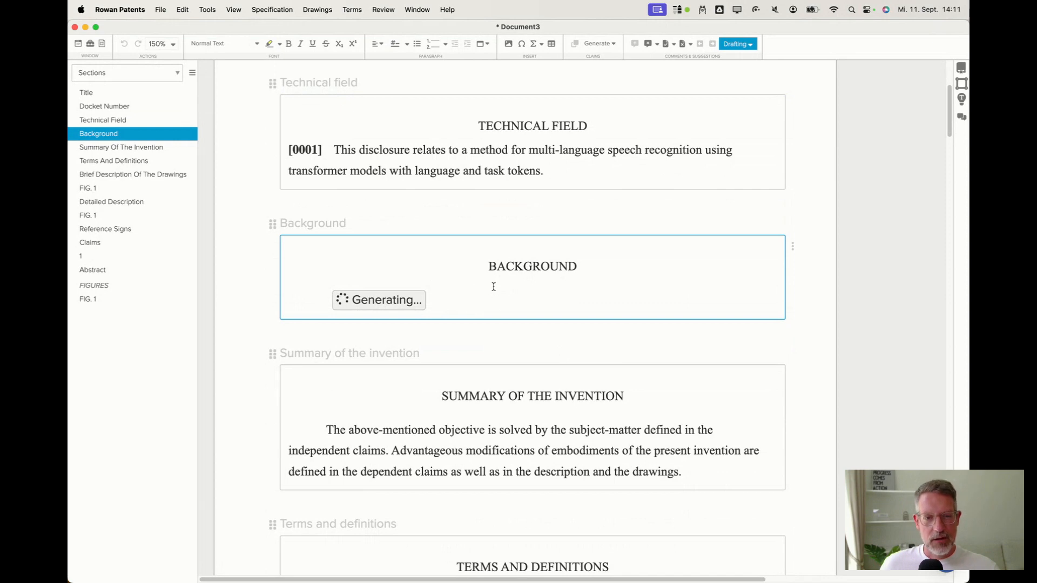
scroll(478, 305, down, 2)
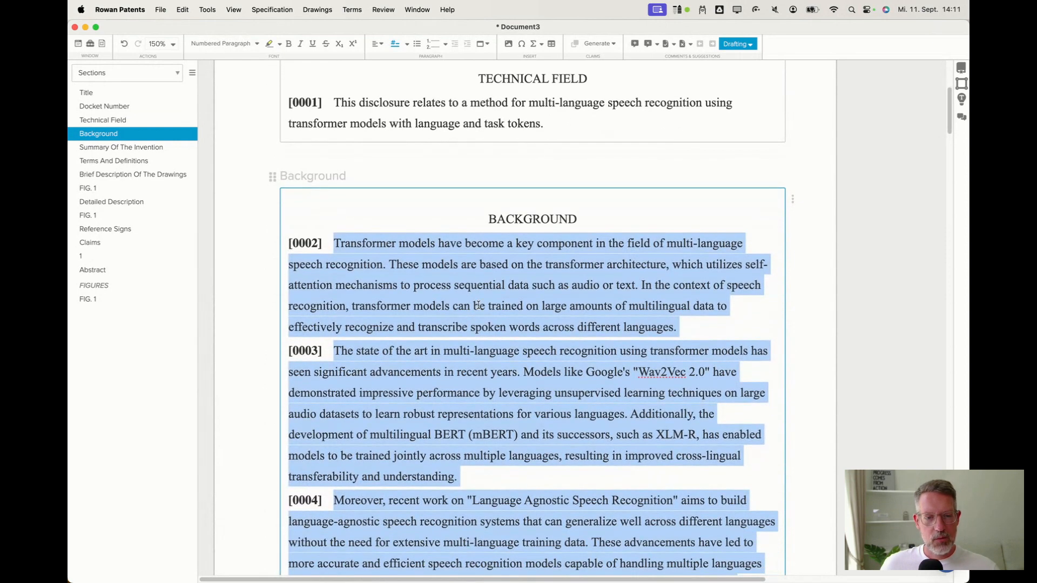
scroll(479, 306, down, 1)
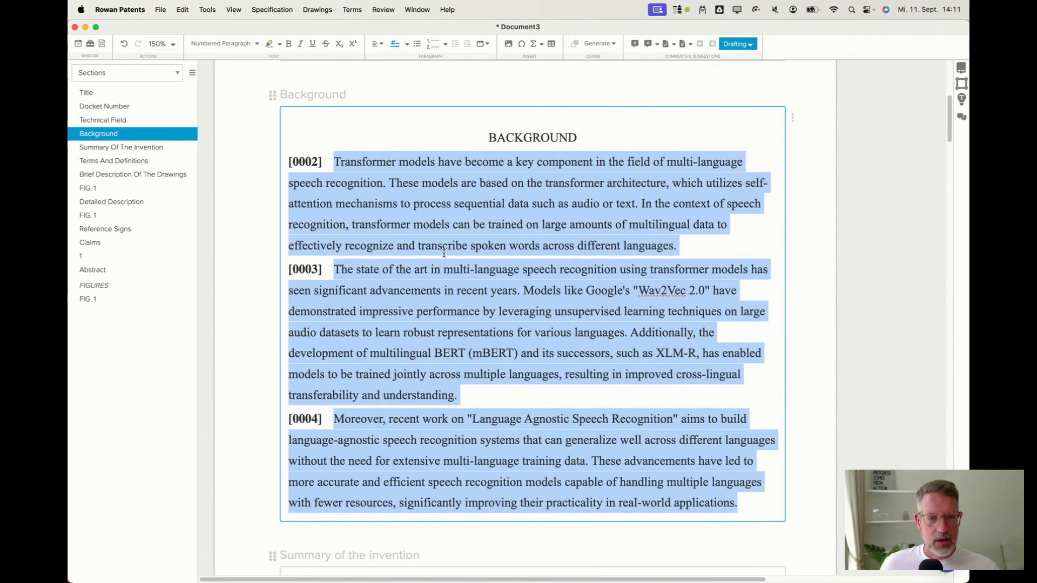
click(444, 252)
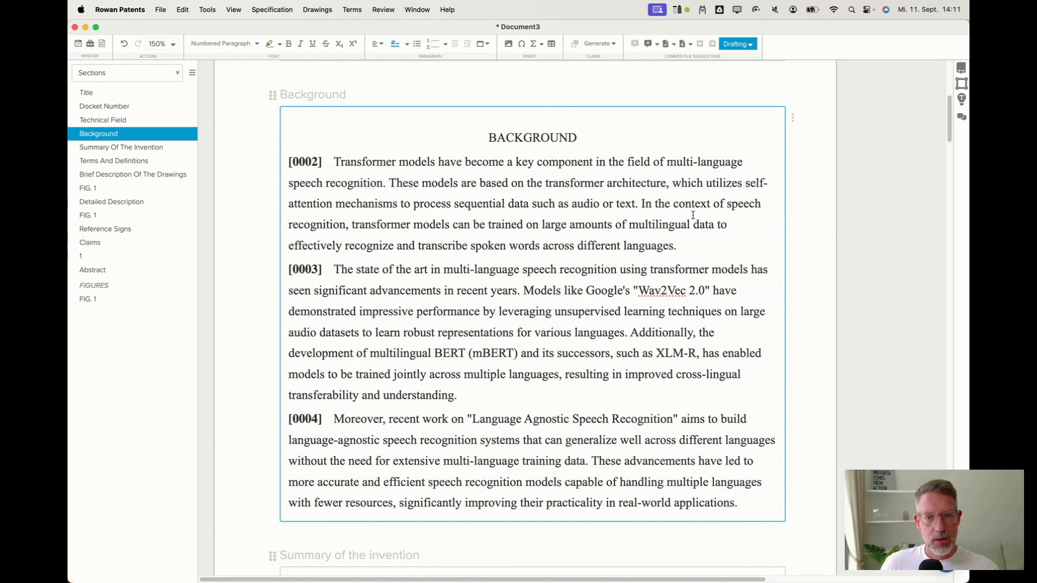
Review the generated background paragraphs by selecting passages in each of them.
drag(675, 246, 370, 163)
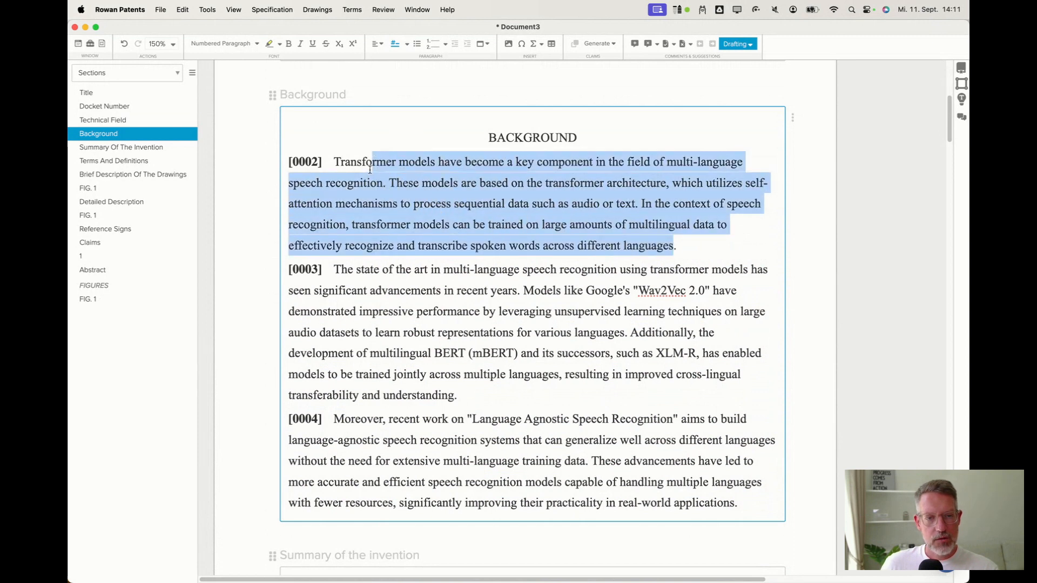
click(393, 270)
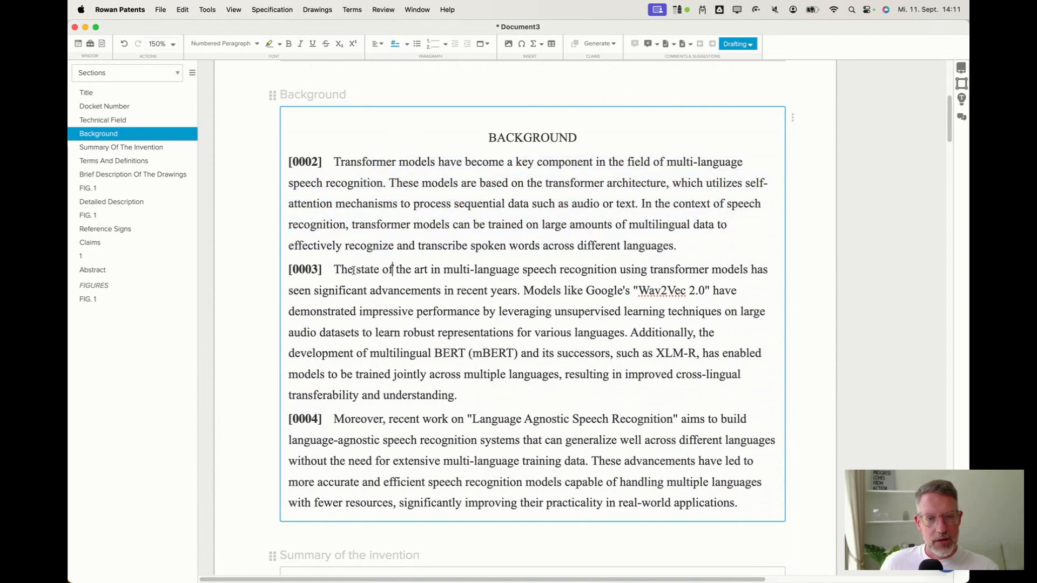
drag(348, 270, 655, 273)
click(370, 291)
click(465, 354)
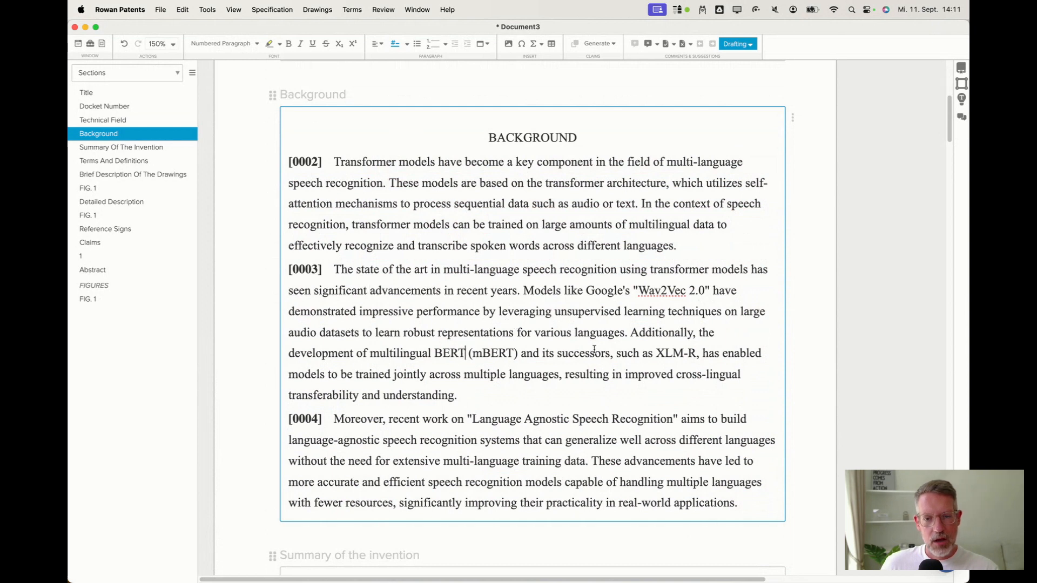
click(616, 354)
click(448, 395)
drag(334, 419, 498, 420)
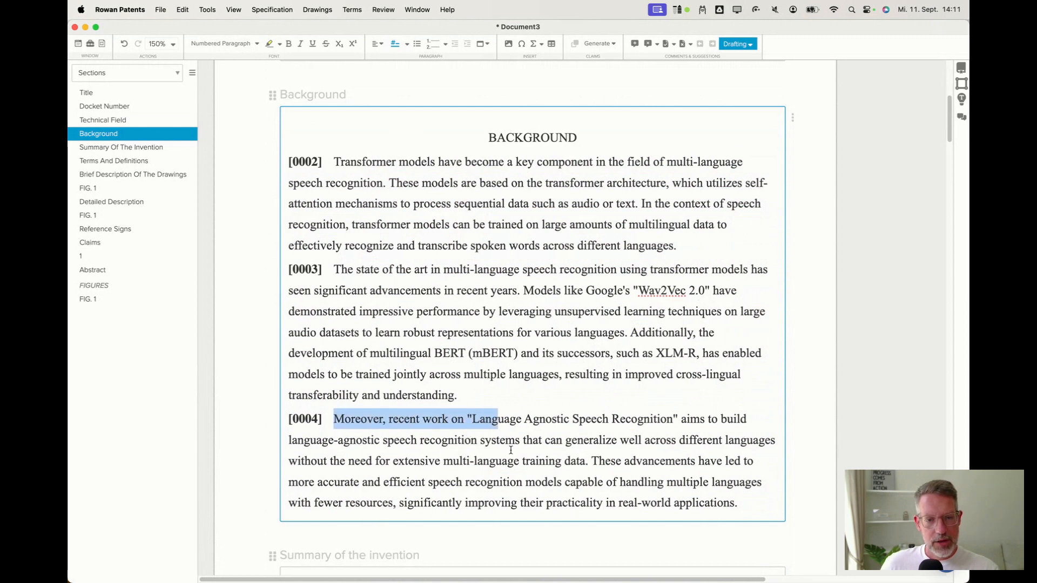
click(562, 462)
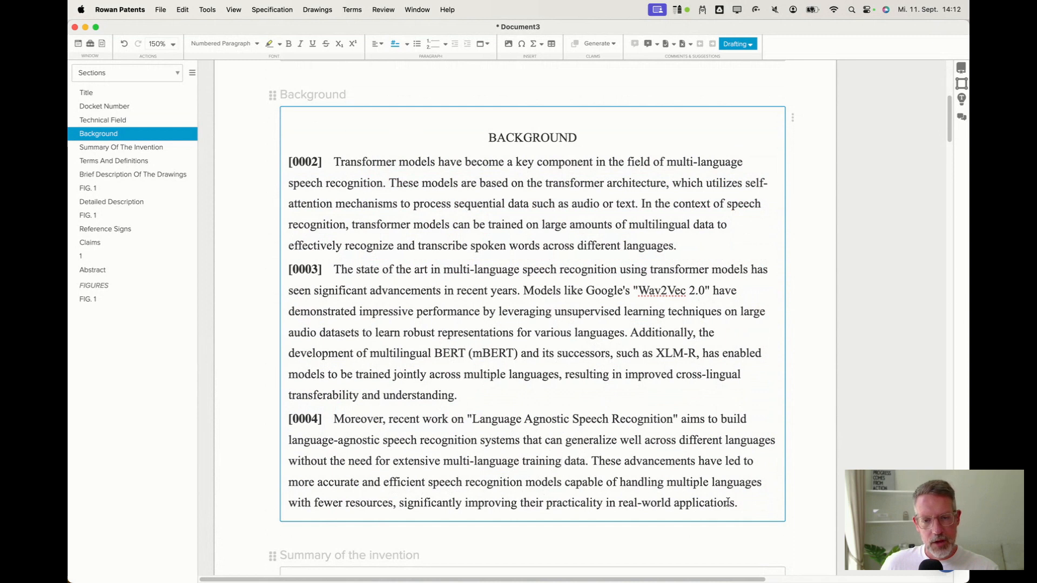
drag(738, 503, 332, 169)
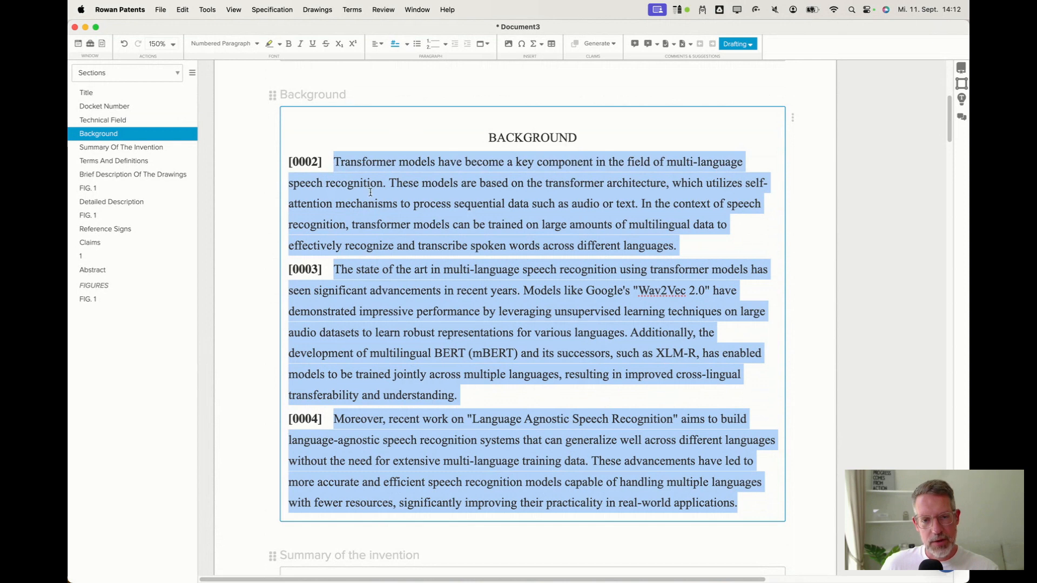
click(457, 293)
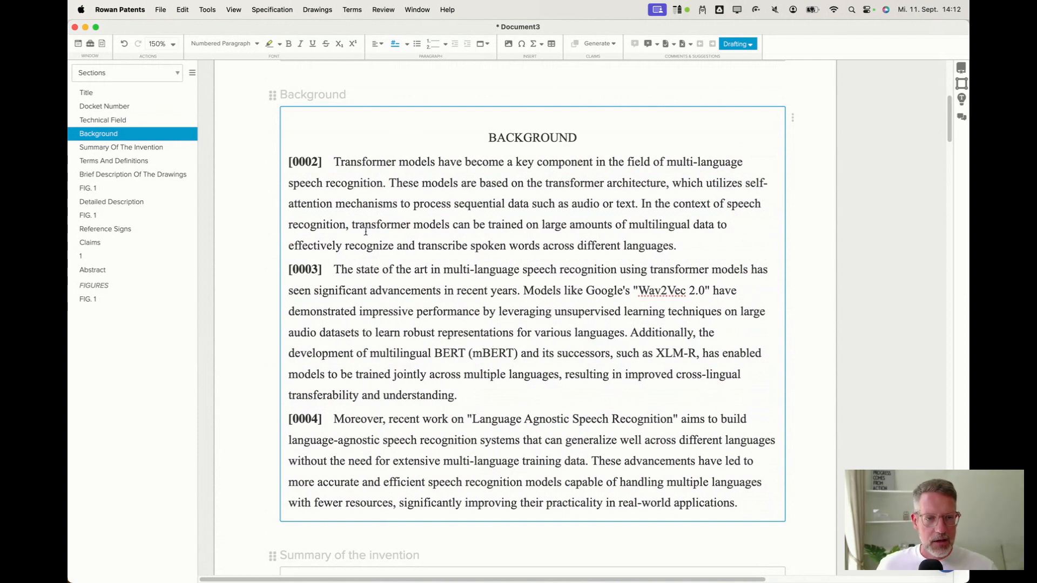
Delete all the generated background text.
drag(335, 163, 743, 495)
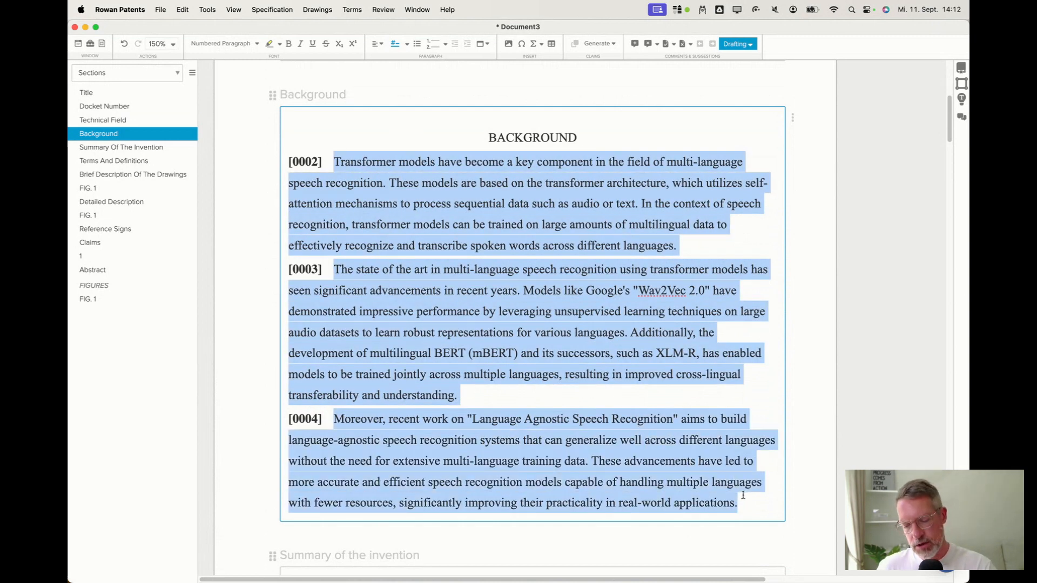
key(BackSpace)
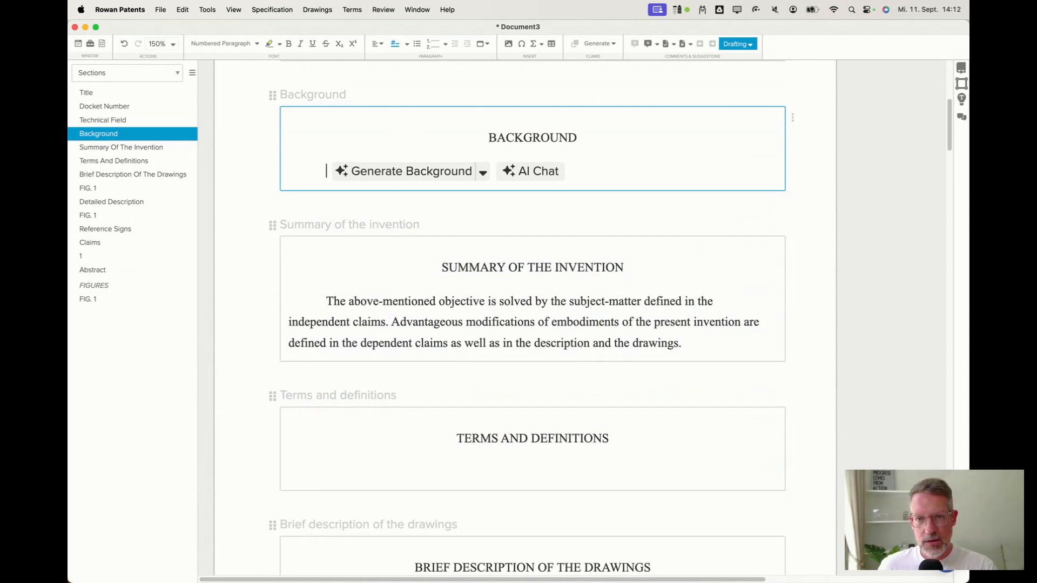
Open AI Chat on the Background section, keeping the Phi3 Mini (local) model selected.
key(super+Tab)
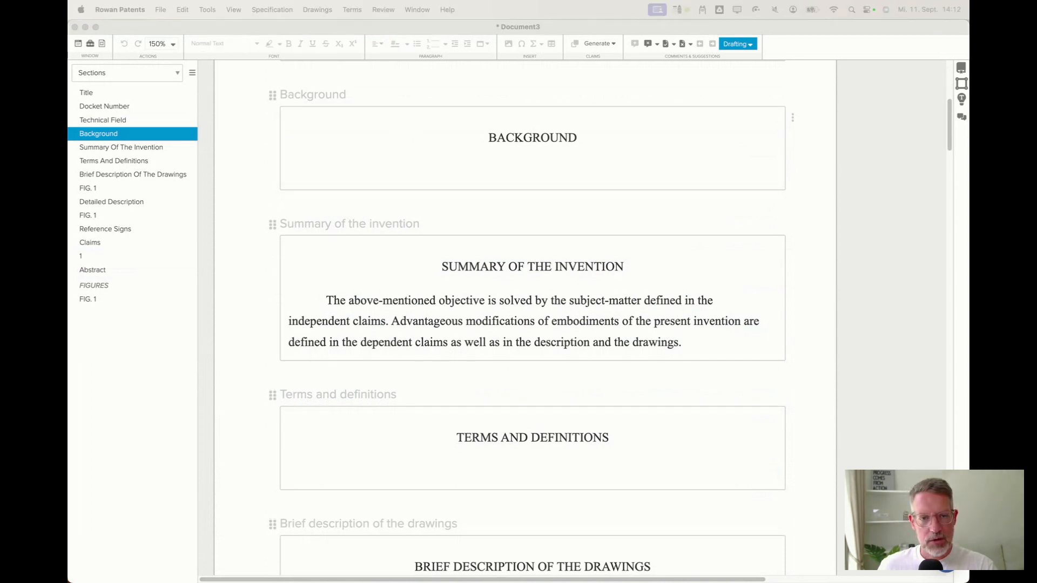
click(508, 169)
click(535, 171)
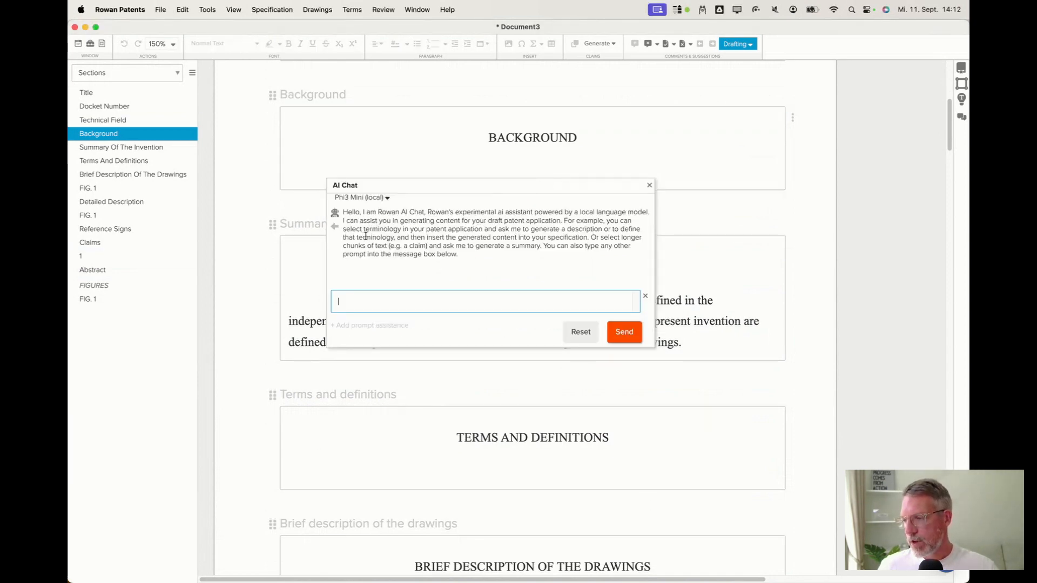
click(388, 199)
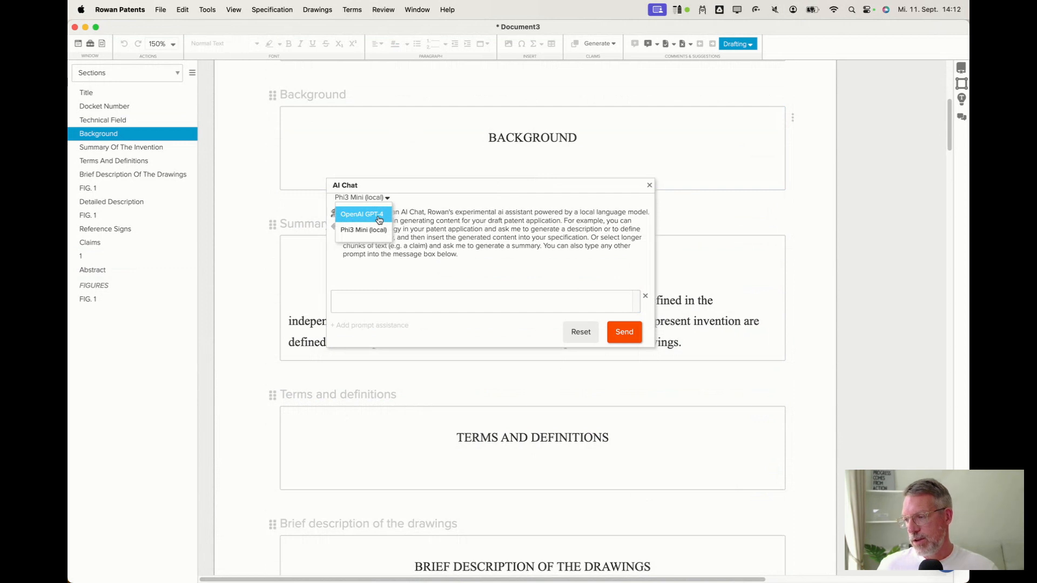
click(357, 236)
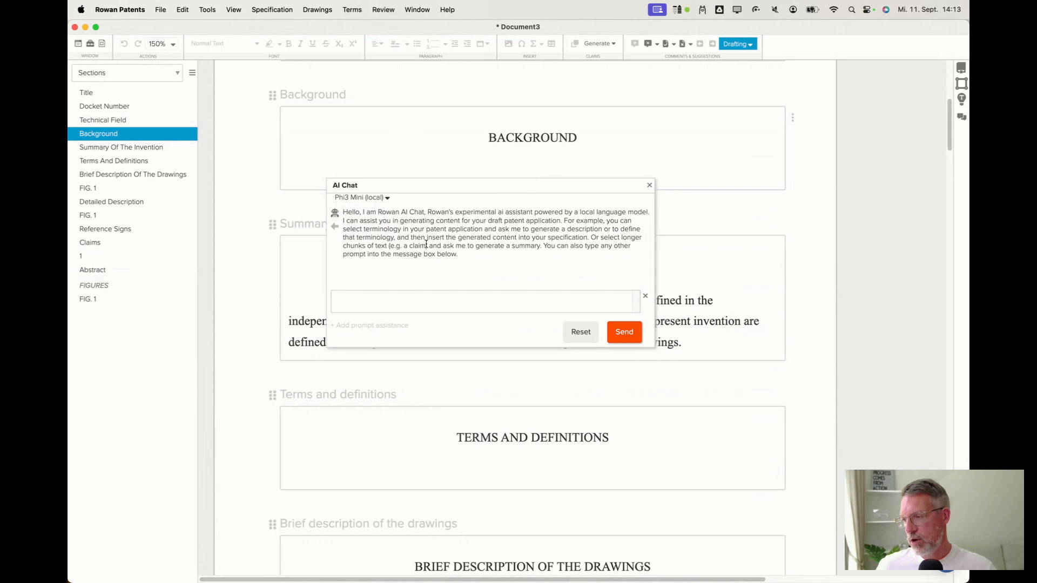
Paste the prepared background-drafting prompt with its technical field, prior art, shortcomings and objective facts into AI Chat and send it.
click(408, 300)
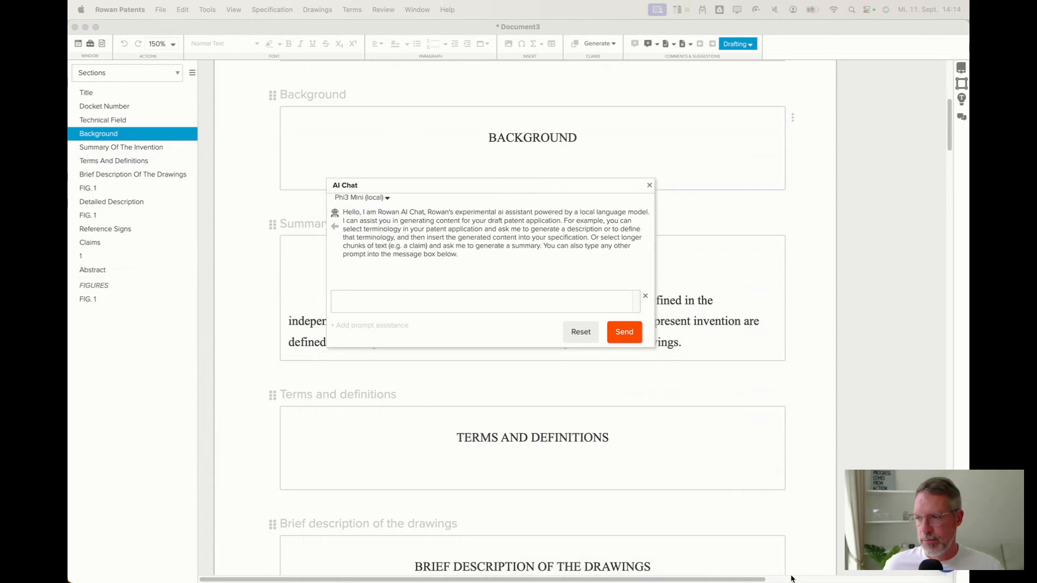
click(501, 304)
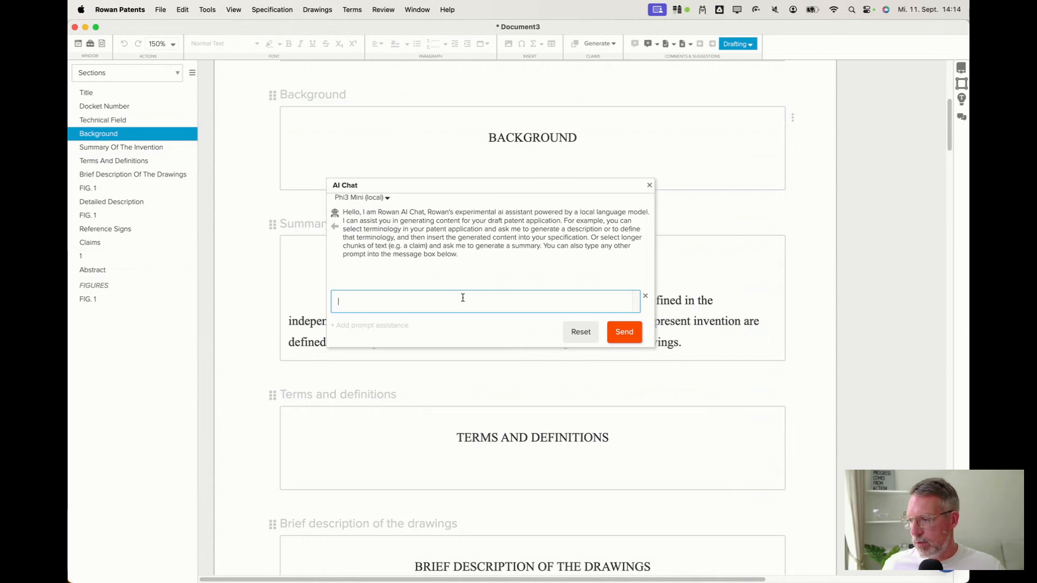
key(super+v)
scroll(463, 352, up, 5)
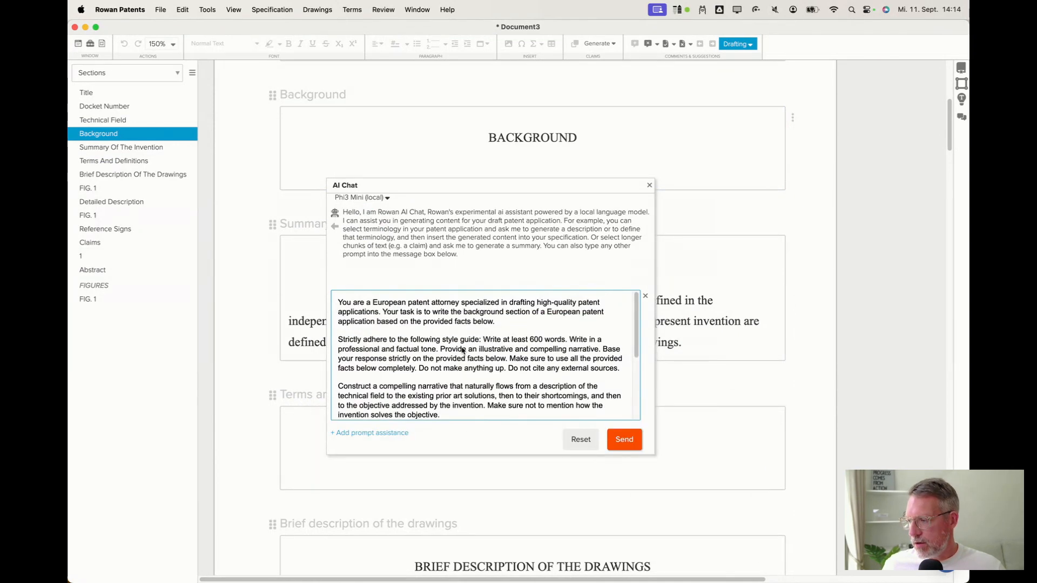
scroll(387, 358, down, 5)
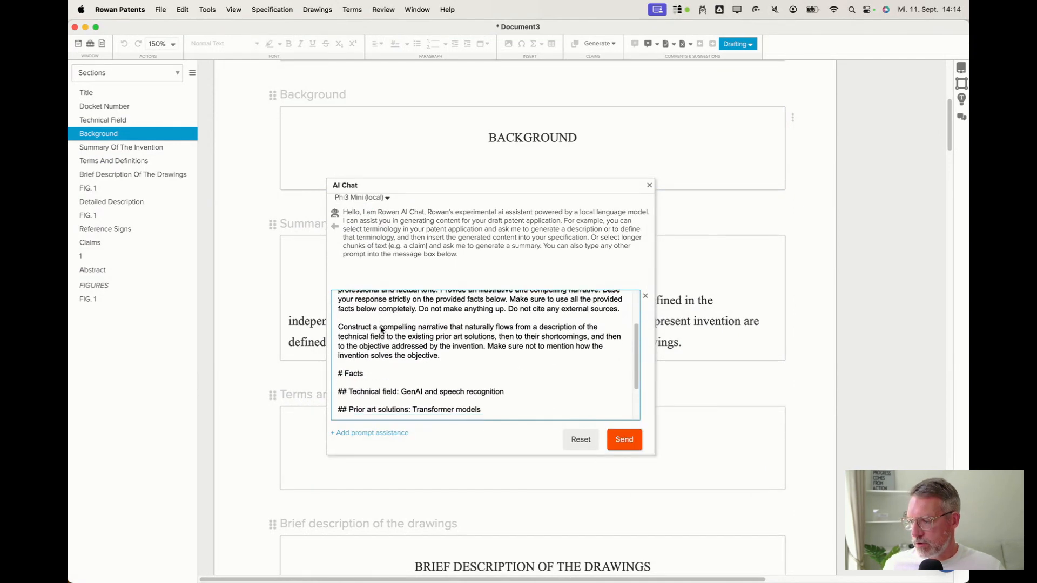
drag(400, 337, 467, 405)
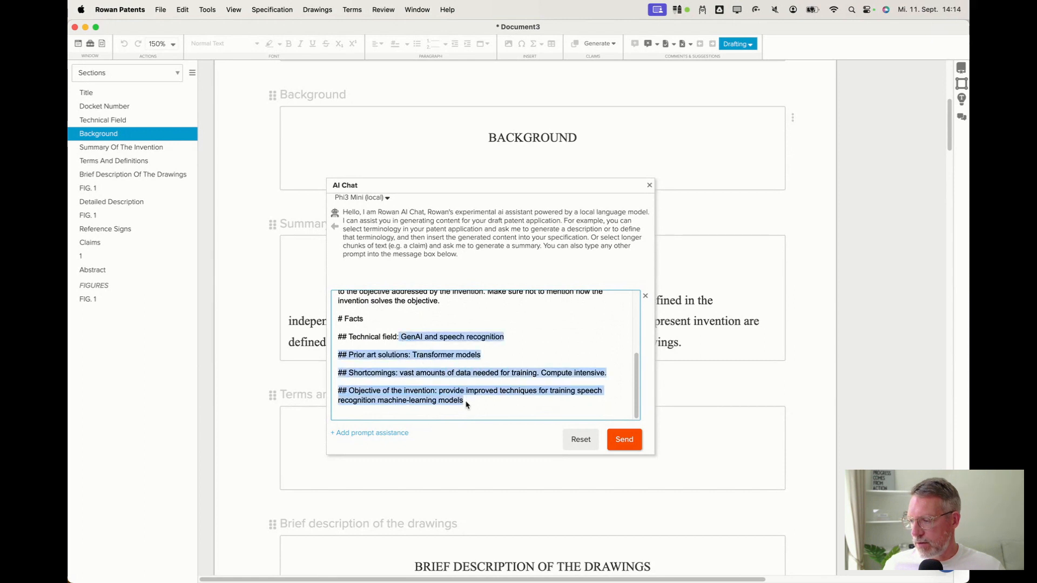
click(445, 377)
click(640, 442)
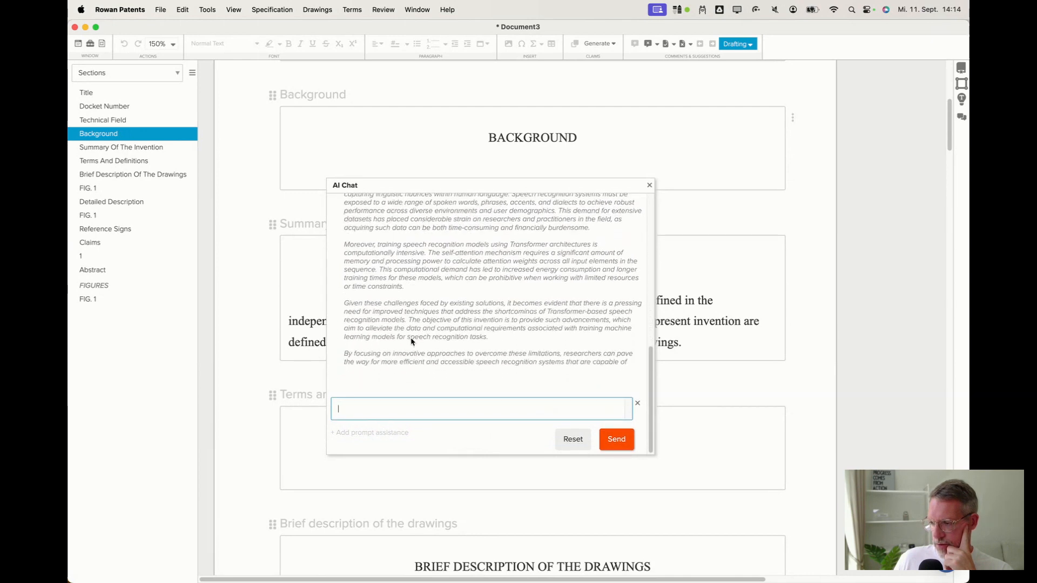
Review the AI Chat's generated background response by selecting its text.
drag(385, 389, 372, 211)
scroll(368, 216, up, 3)
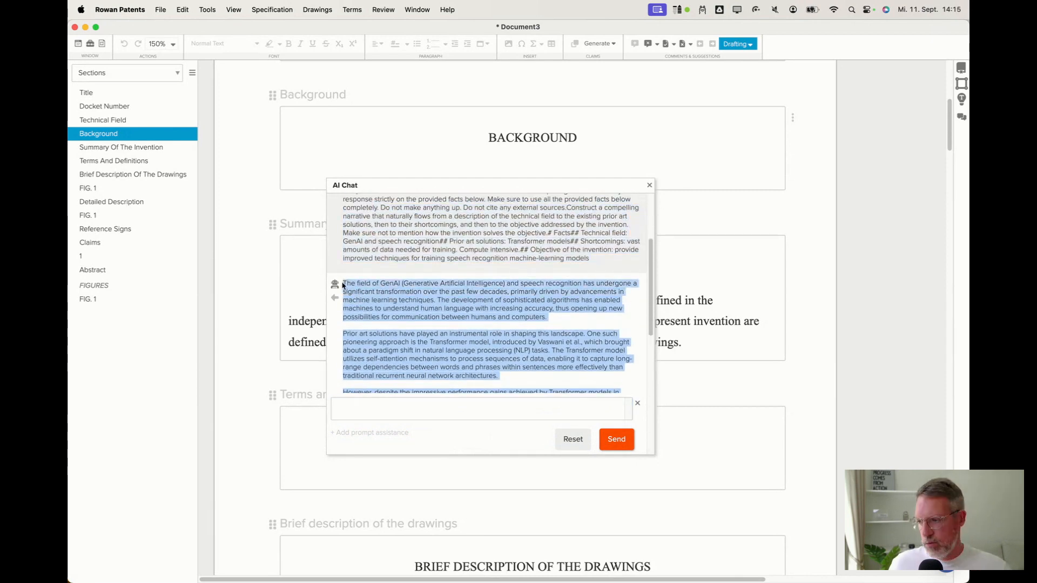
click(383, 308)
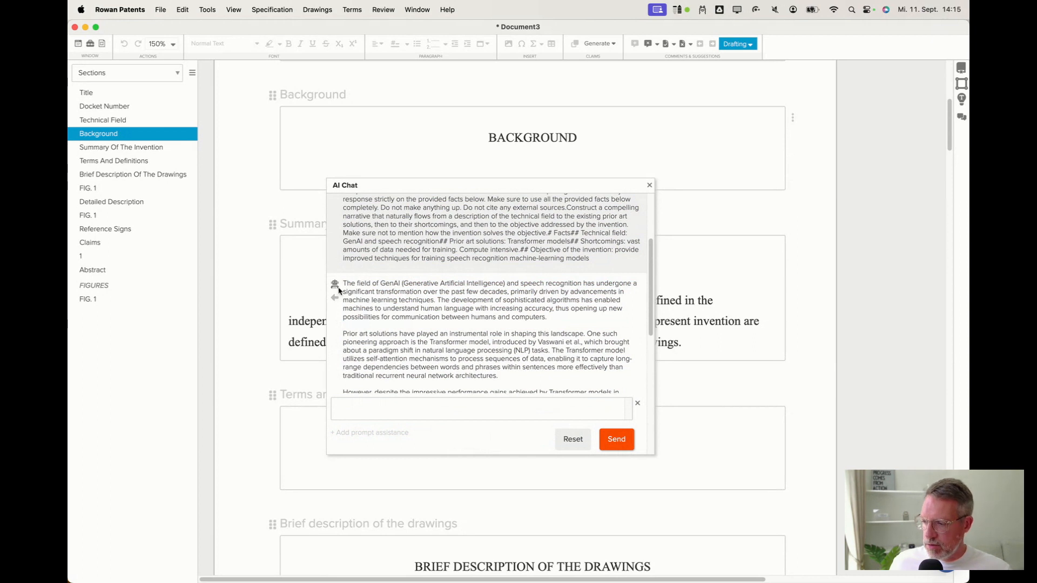
Close AI Chat and paste the generated background text into the Background section.
click(649, 185)
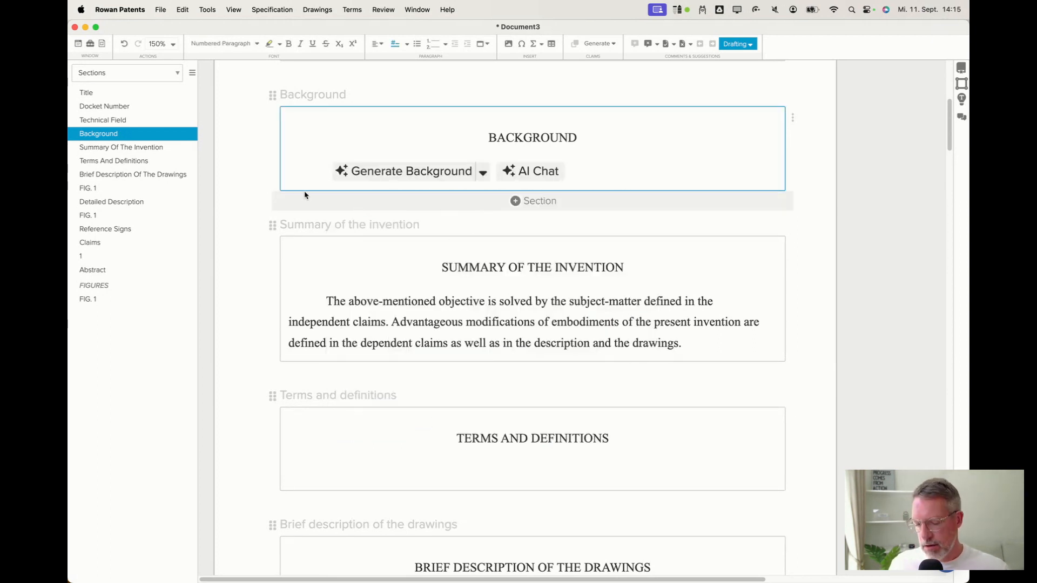
key(super+v)
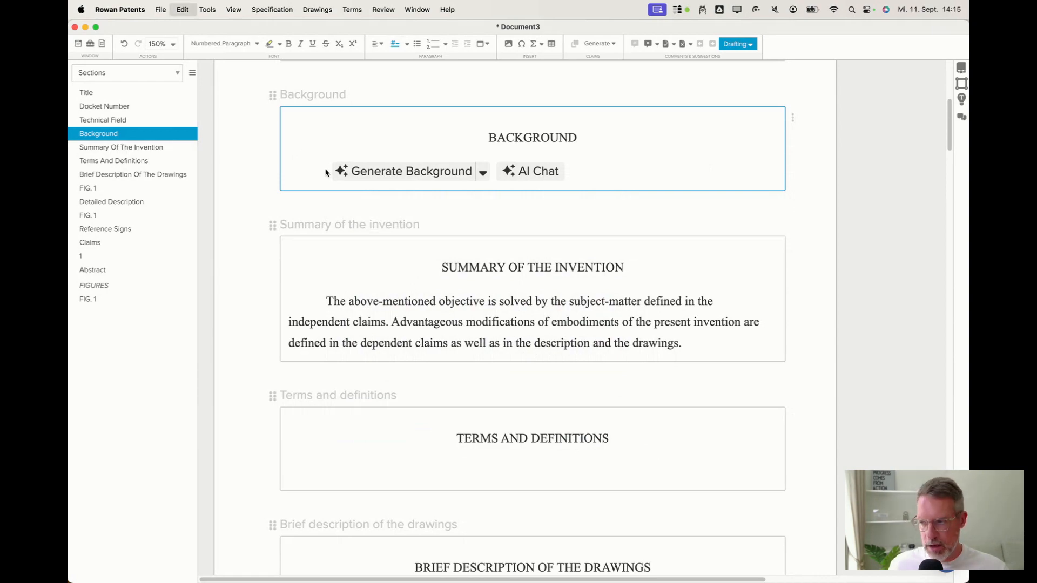
scroll(326, 174, up, 8)
scroll(325, 173, up, 4)
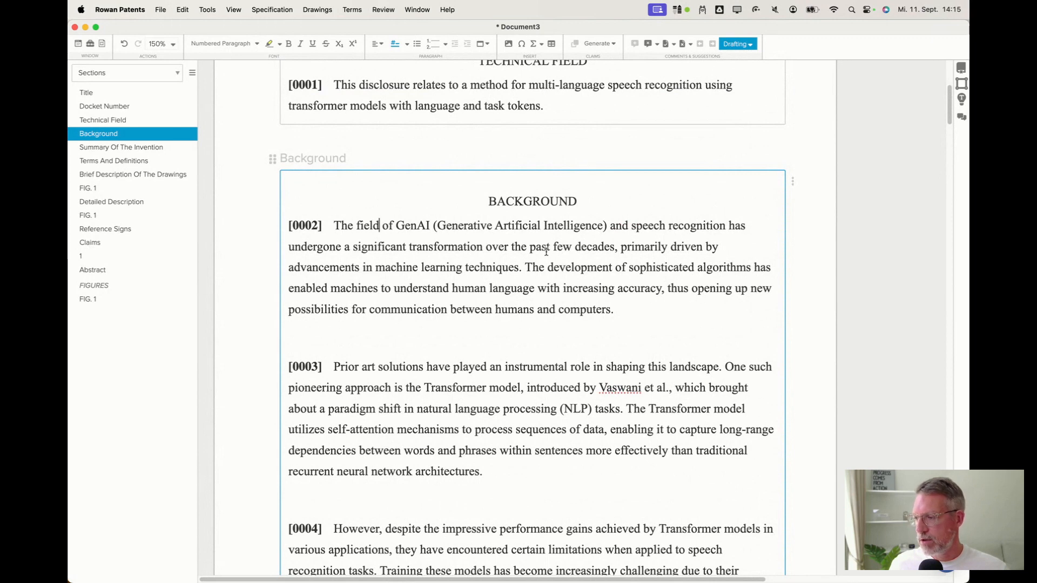
Remove the empty lines between the first background paragraphs, up to paragraph [0005].
click(471, 338)
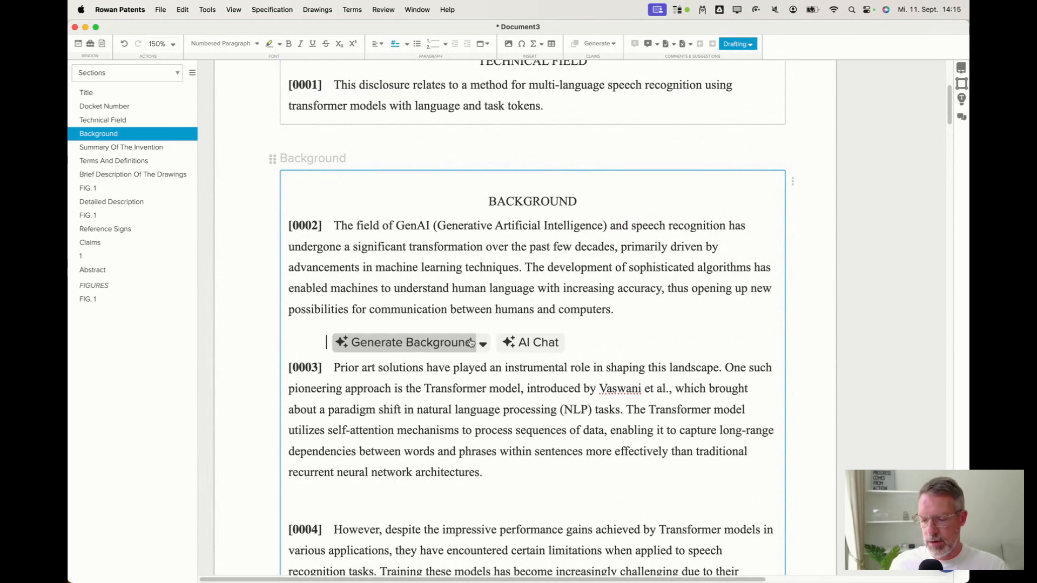
key(BackSpace)
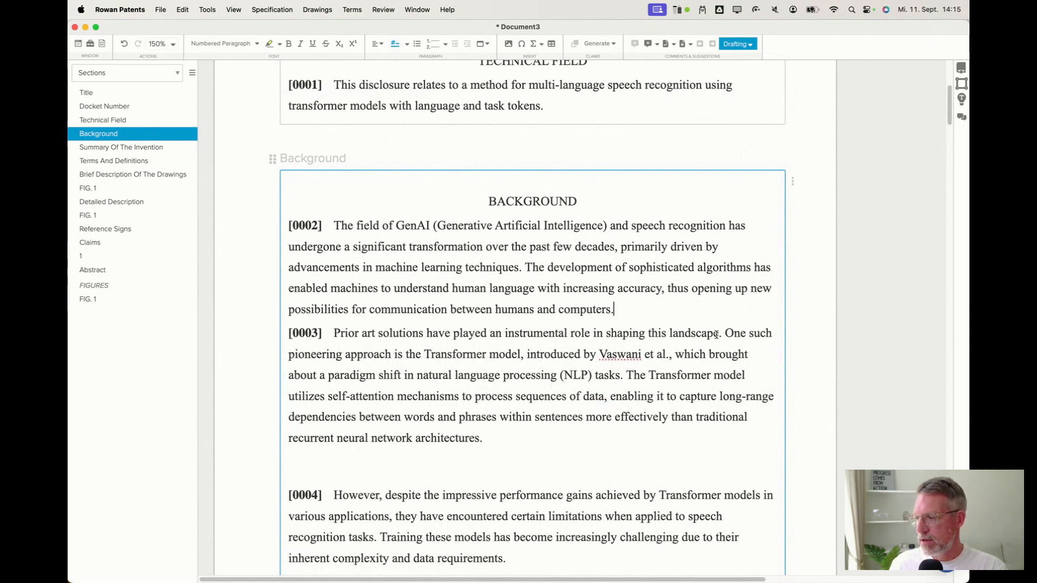
drag(435, 355, 557, 356)
drag(432, 380, 593, 378)
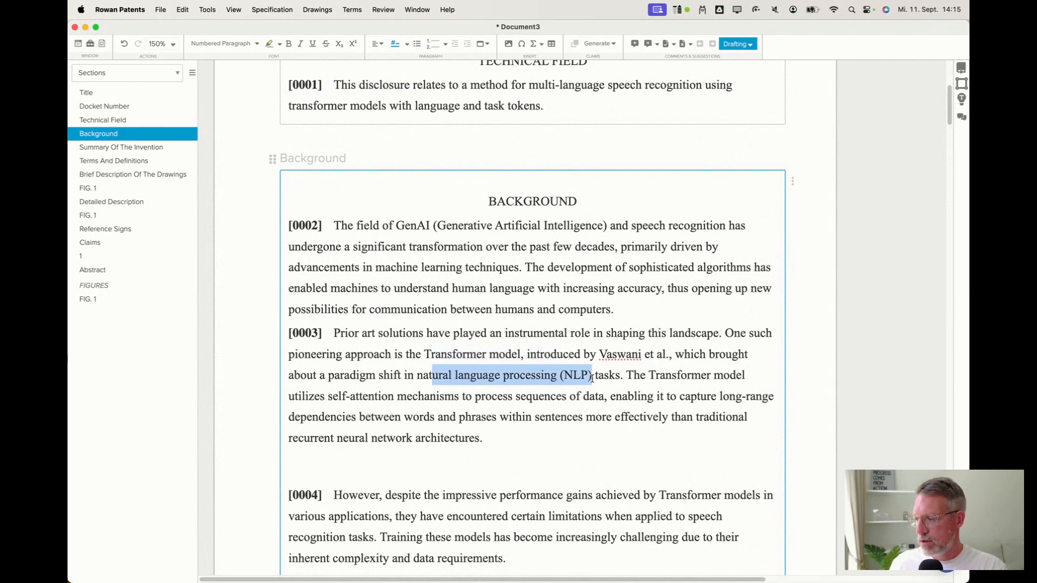
click(465, 465)
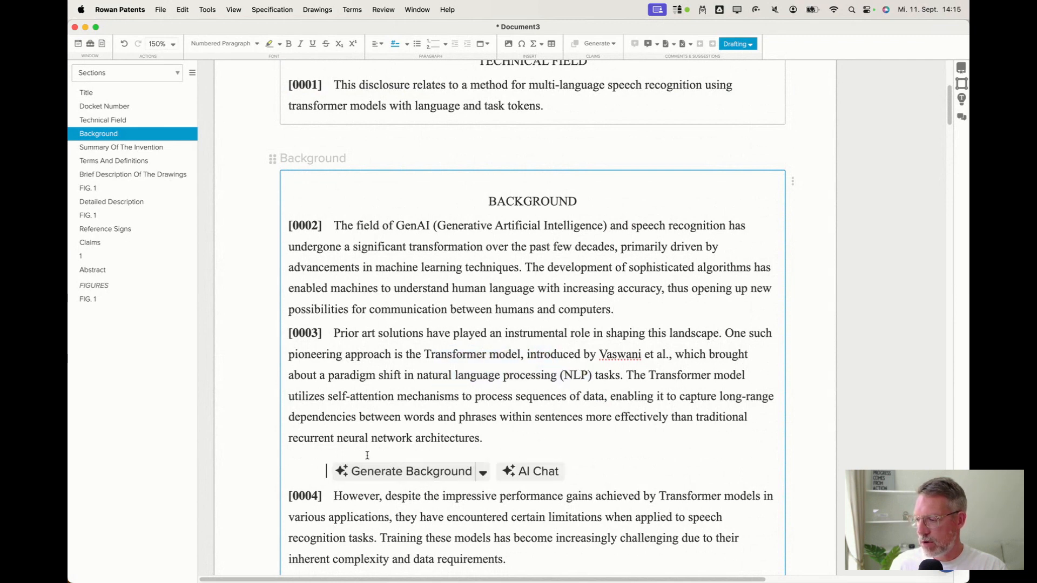
key(BackSpace)
scroll(389, 448, down, 4)
scroll(387, 443, down, 1)
click(390, 323)
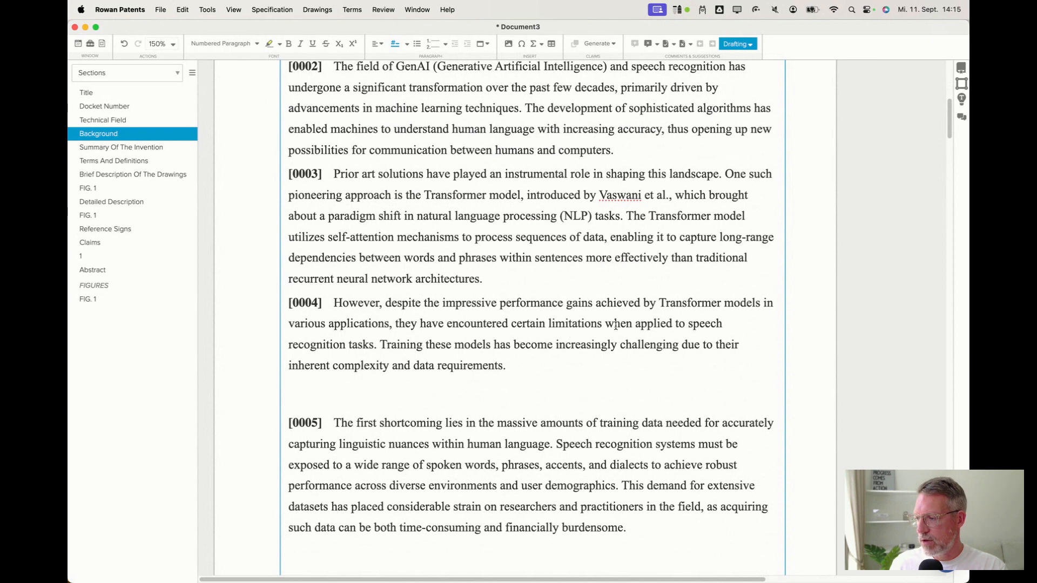
drag(674, 324, 362, 346)
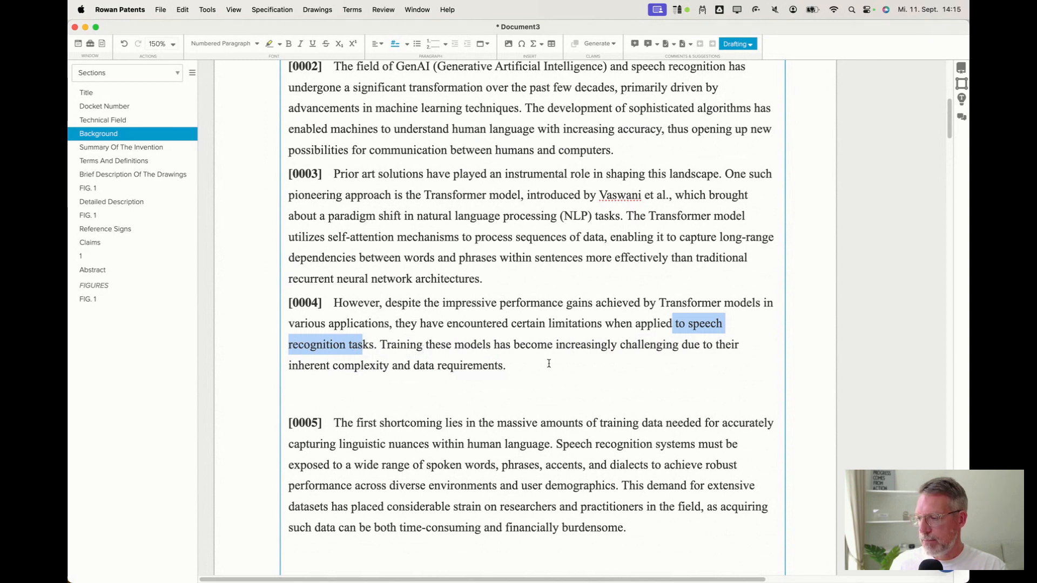
click(409, 365)
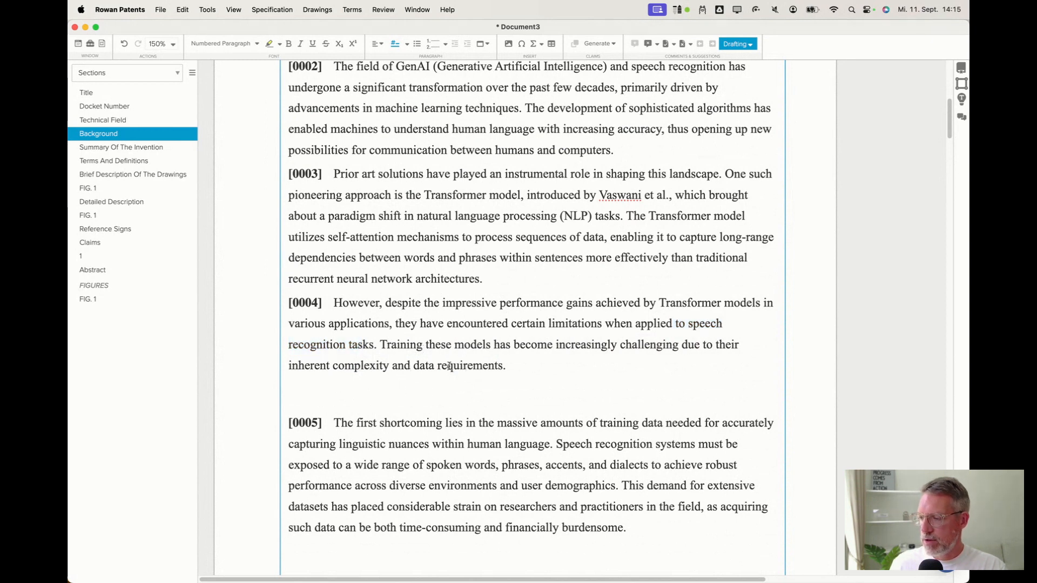
drag(414, 366, 500, 370)
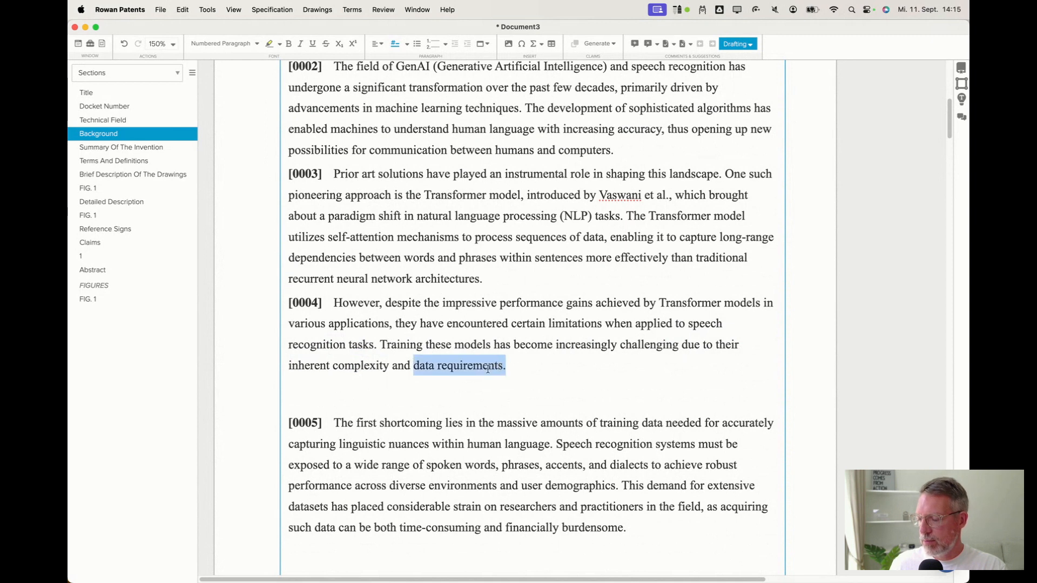
click(432, 393)
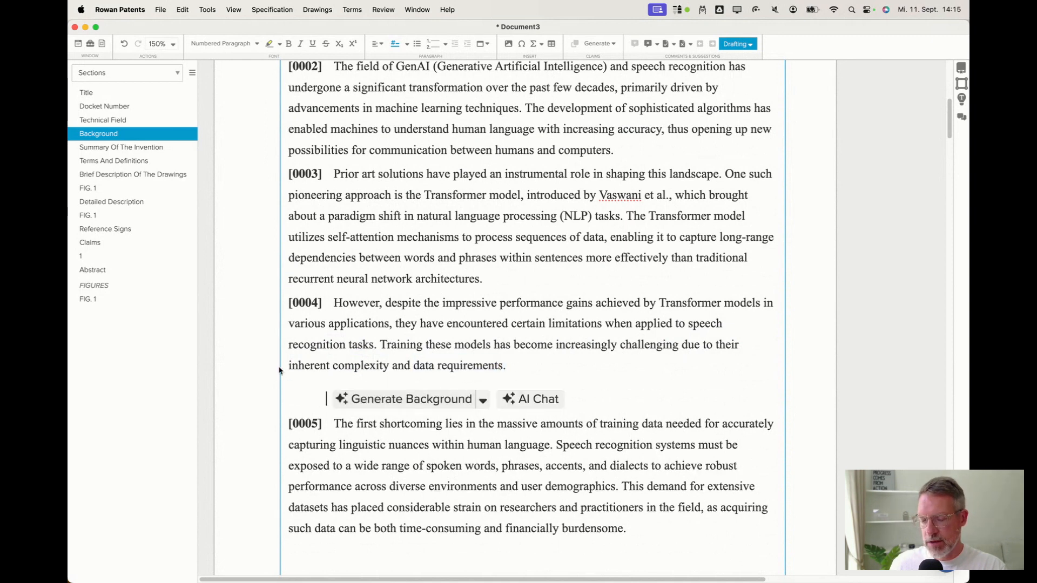
key(BackSpace)
Remove the remaining empty lines between background paragraphs [0005] through [0008].
scroll(379, 383, down, 1)
scroll(379, 383, down, 1)
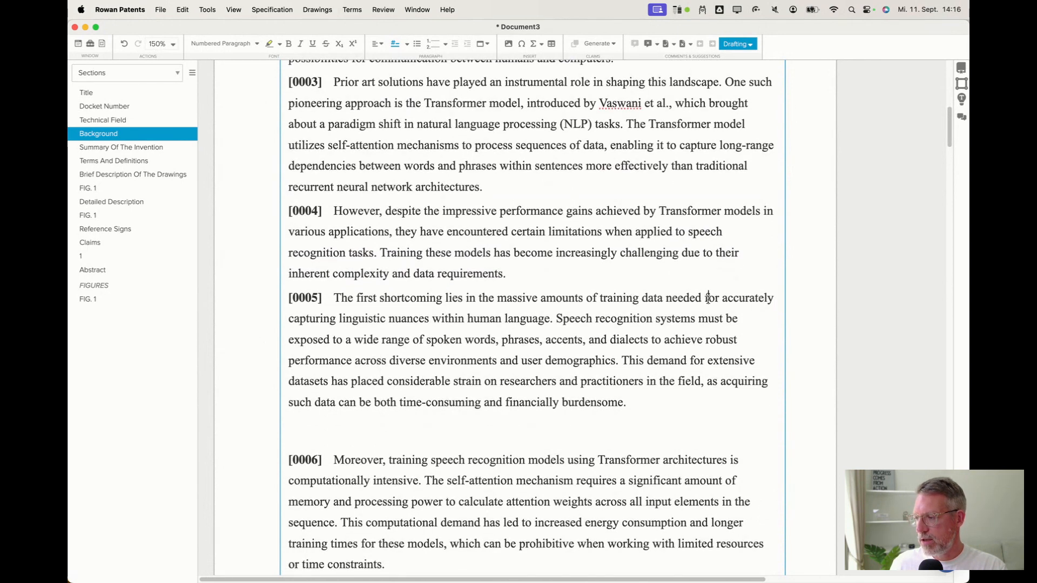
drag(599, 299, 719, 301)
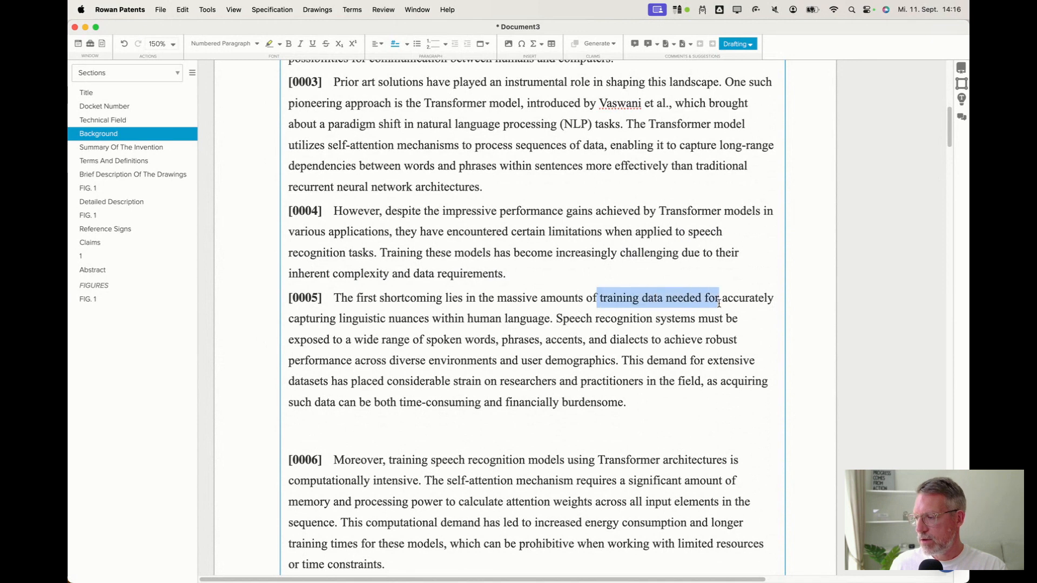
click(628, 335)
drag(507, 319, 584, 381)
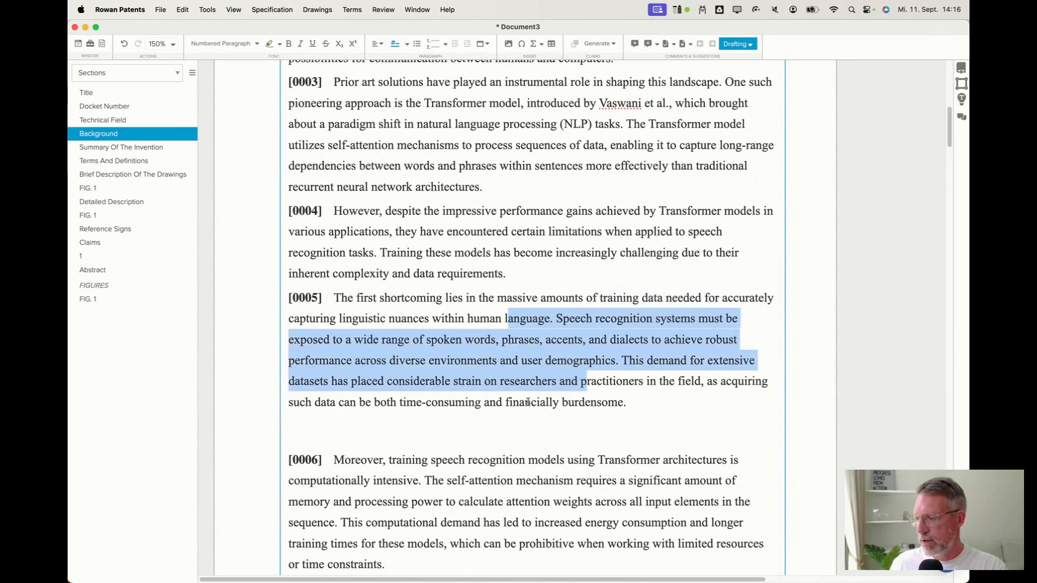
click(528, 402)
click(422, 443)
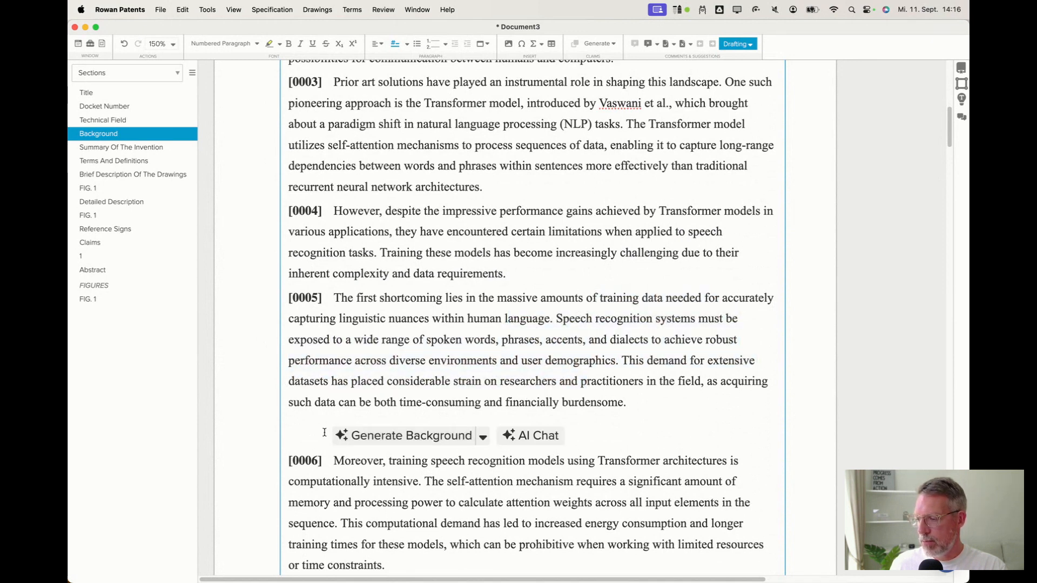
scroll(442, 170, down, 10)
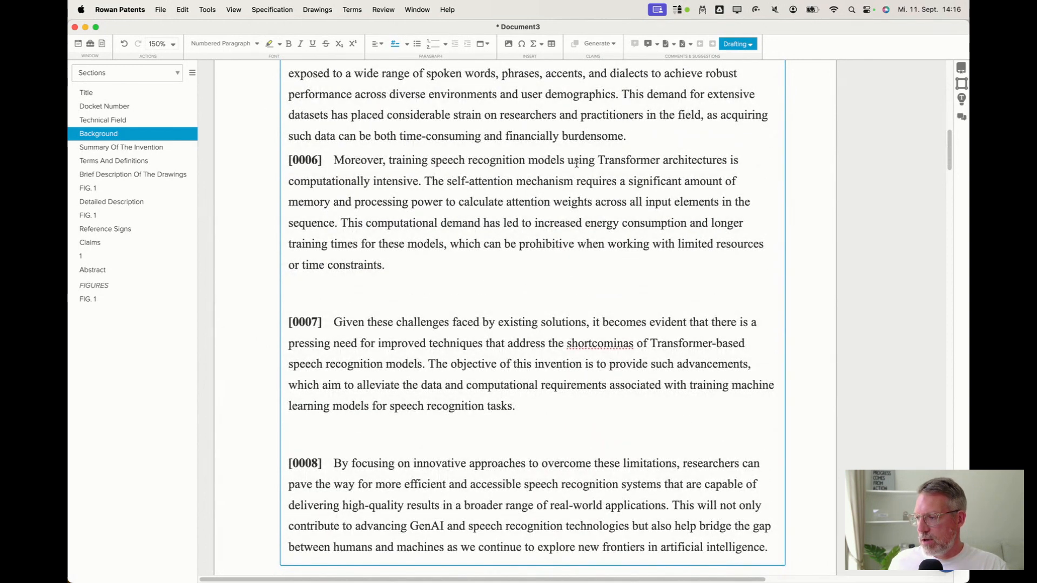
drag(295, 183, 420, 184)
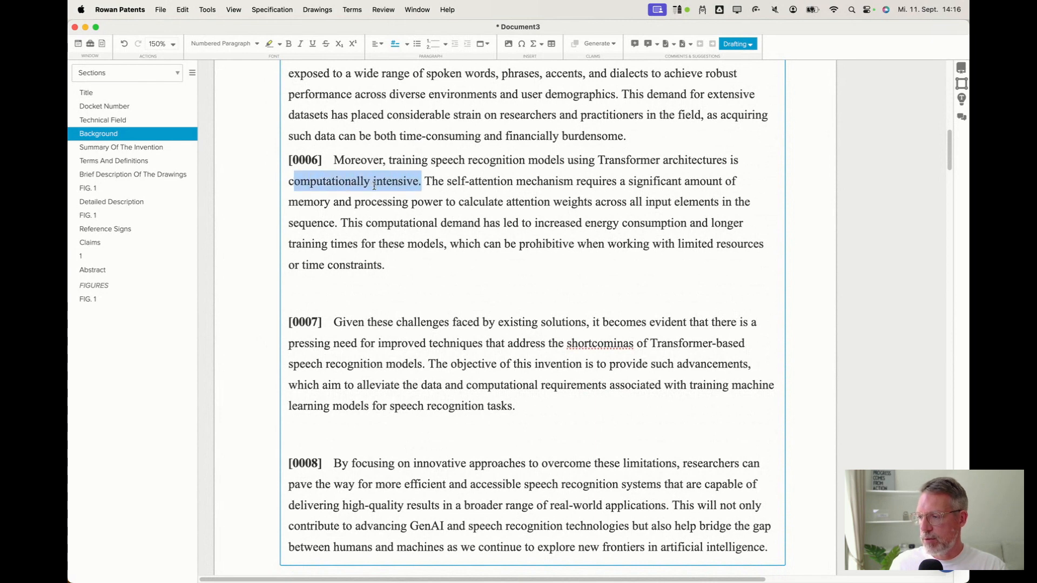
click(405, 268)
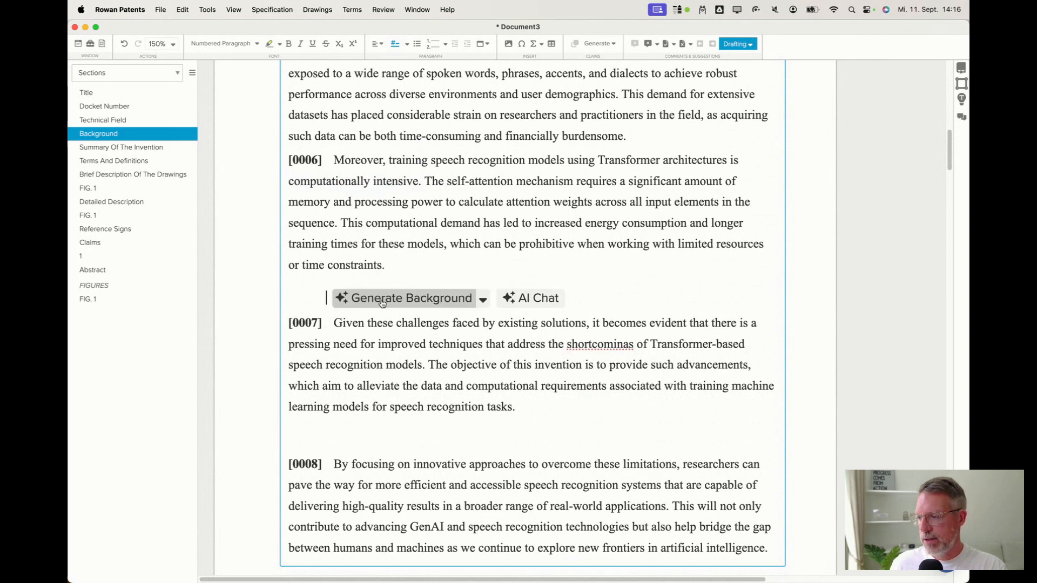
key(Delete)
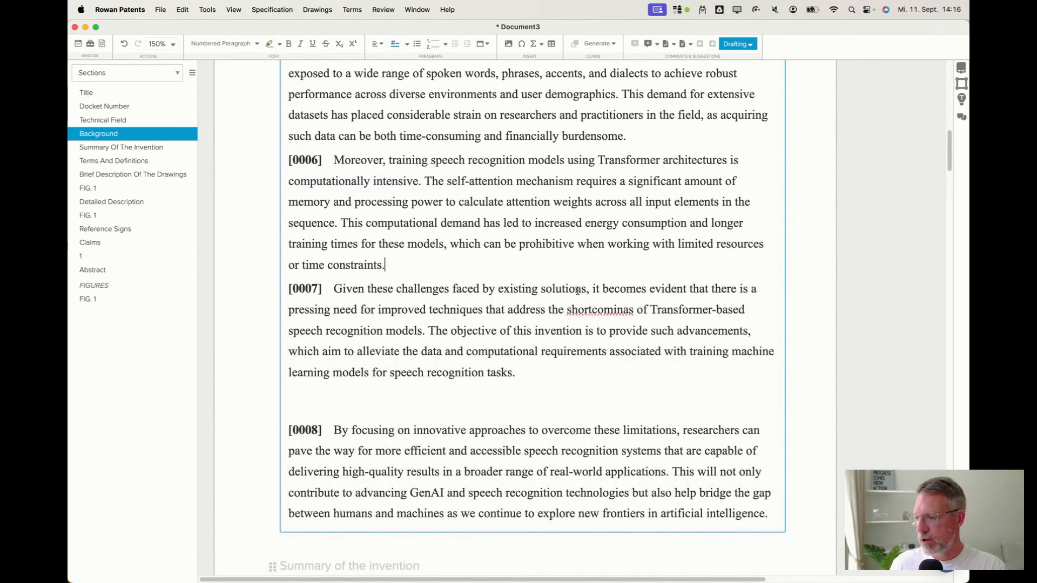
click(419, 408)
key(BackSpace)
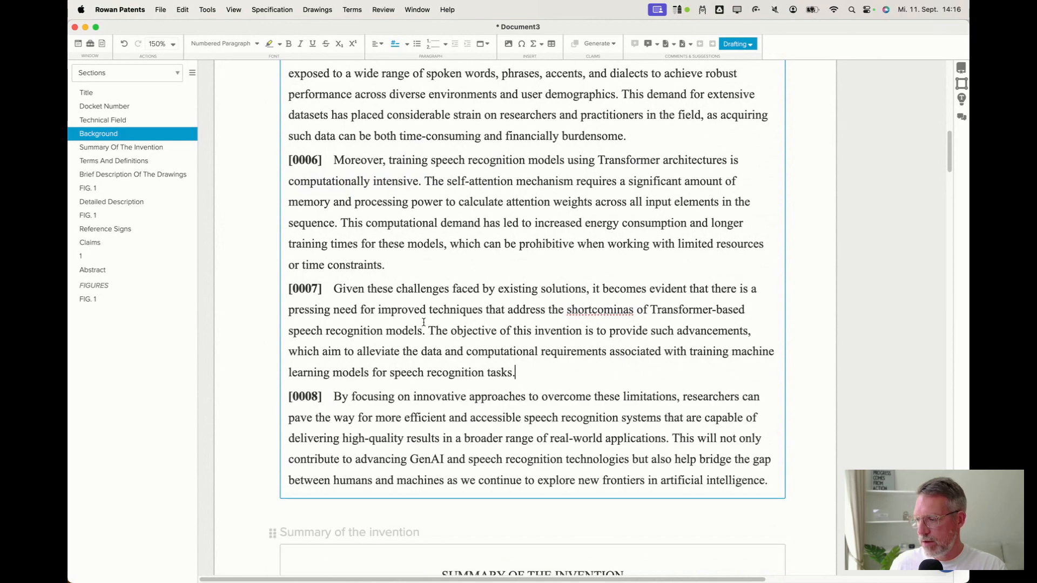
Scroll through the cleaned Background and the following sections down to the Claims to review the document.
scroll(439, 333, up, 5)
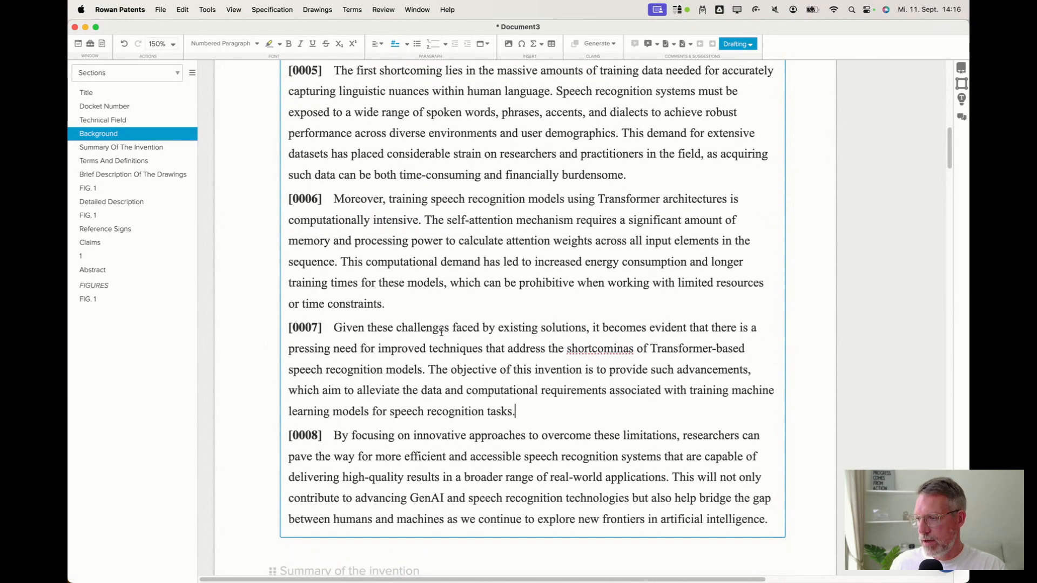
scroll(442, 332, up, 5)
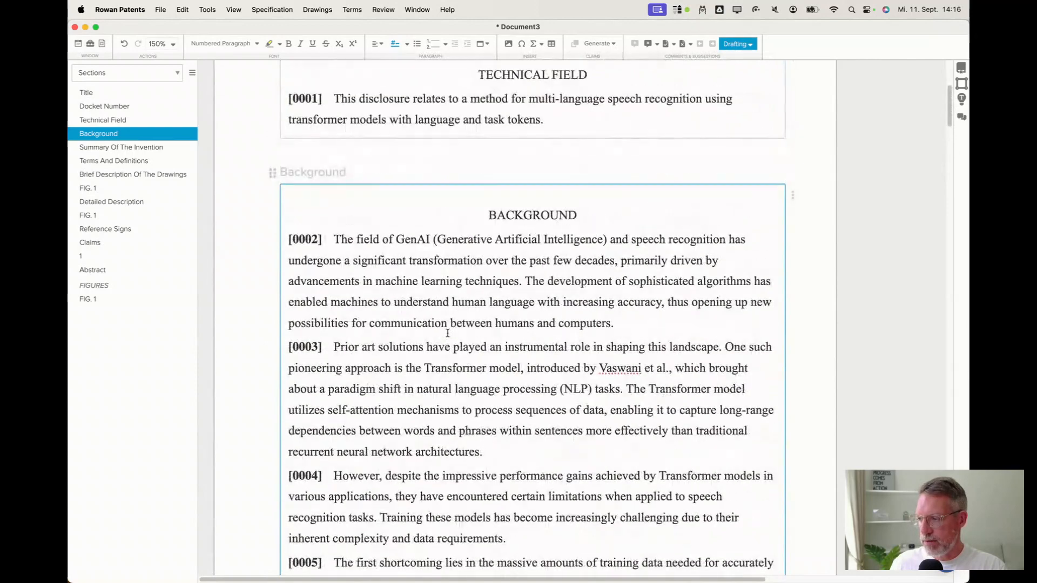
scroll(447, 282, down, 7)
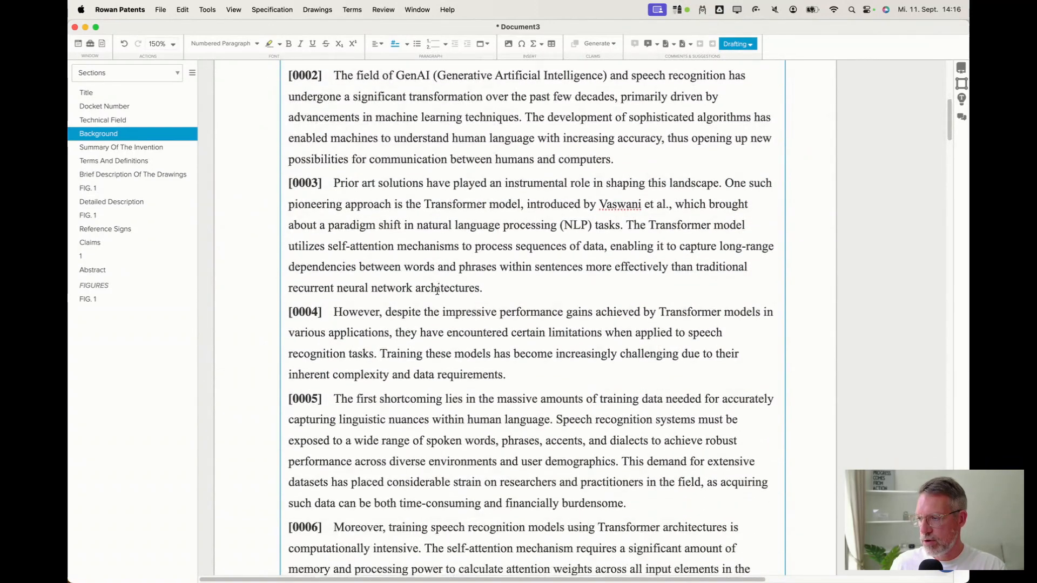
scroll(439, 291, down, 6)
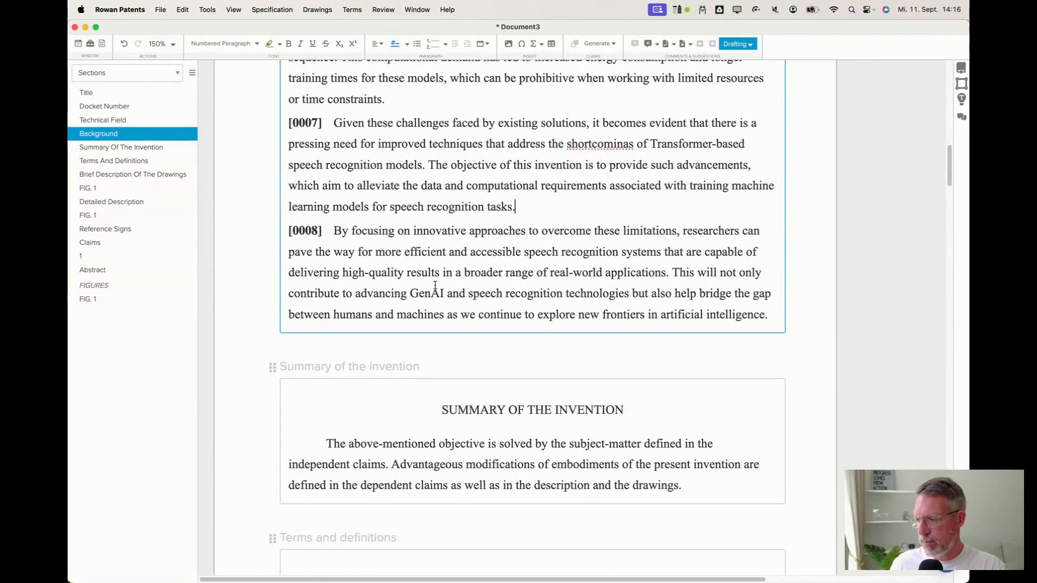
scroll(437, 287, down, 2)
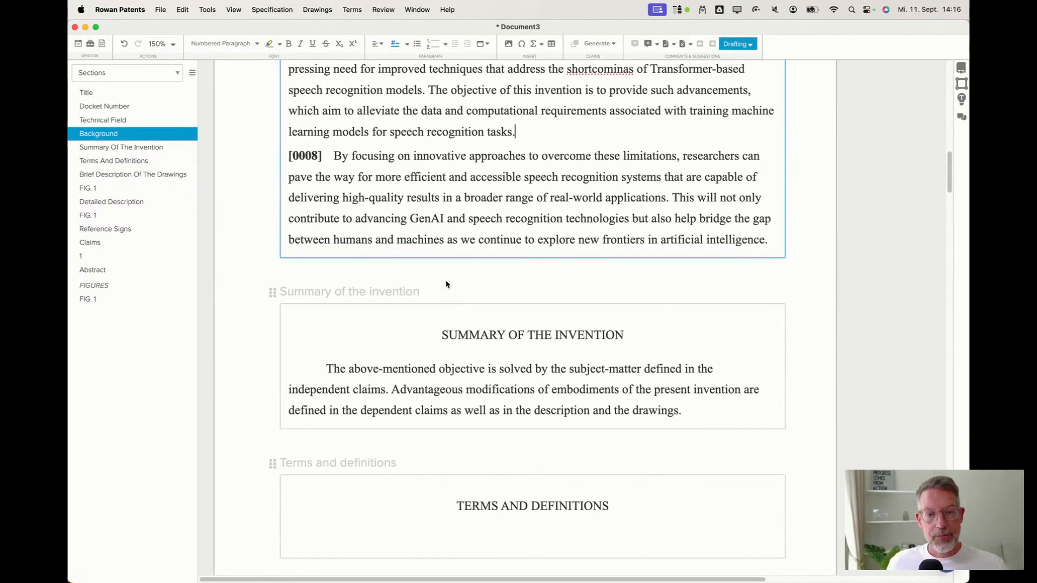
scroll(498, 316, down, 2)
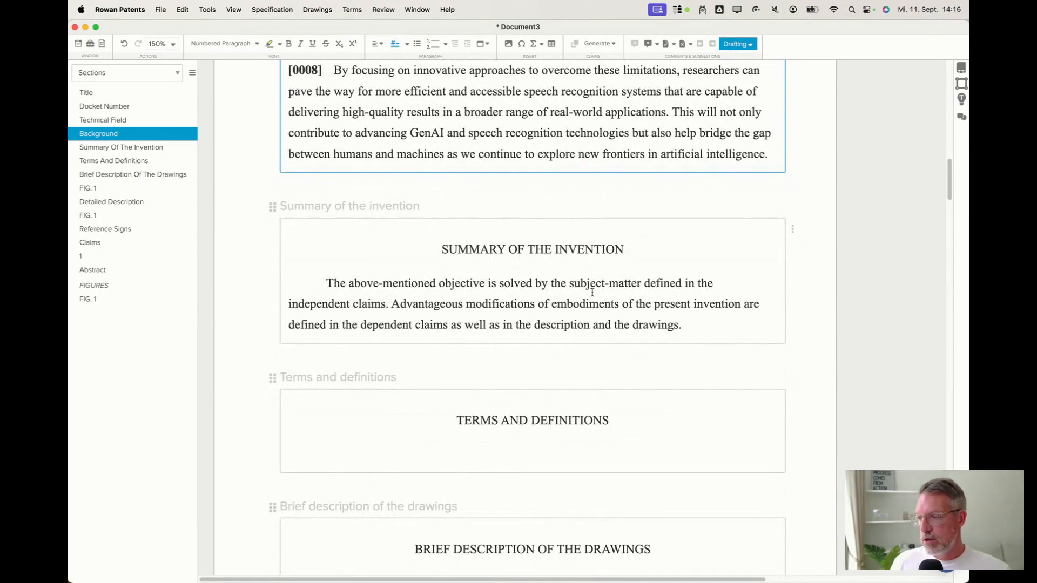
scroll(592, 291, down, 2)
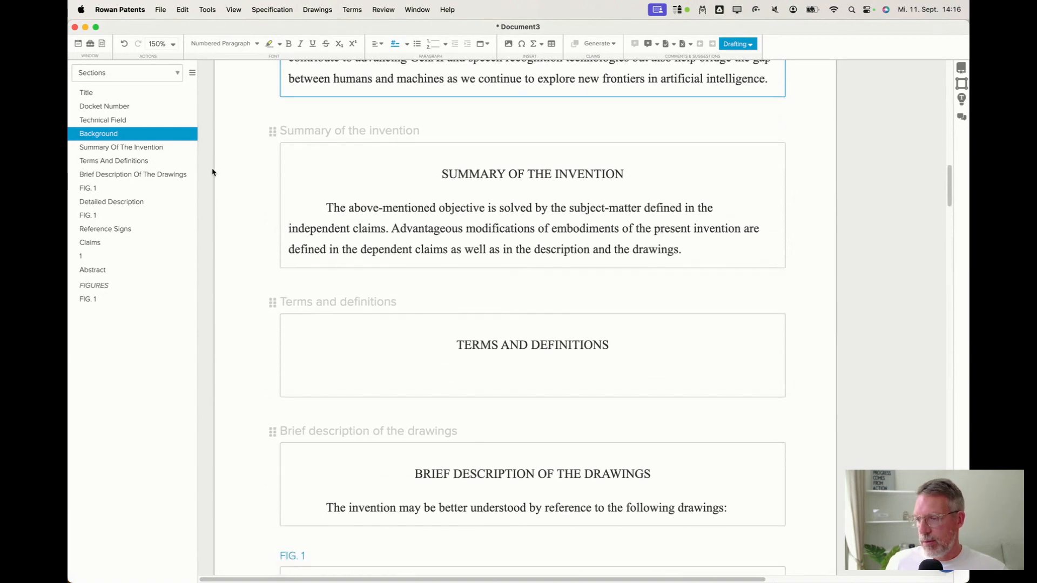
scroll(349, 211, down, 3)
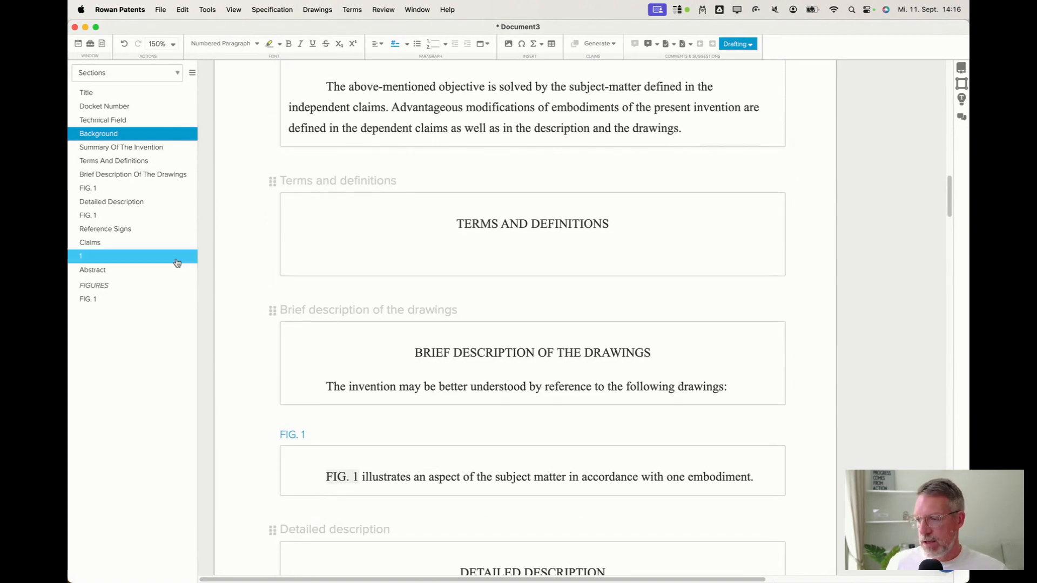
scroll(558, 207, down, 5)
scroll(558, 206, down, 10)
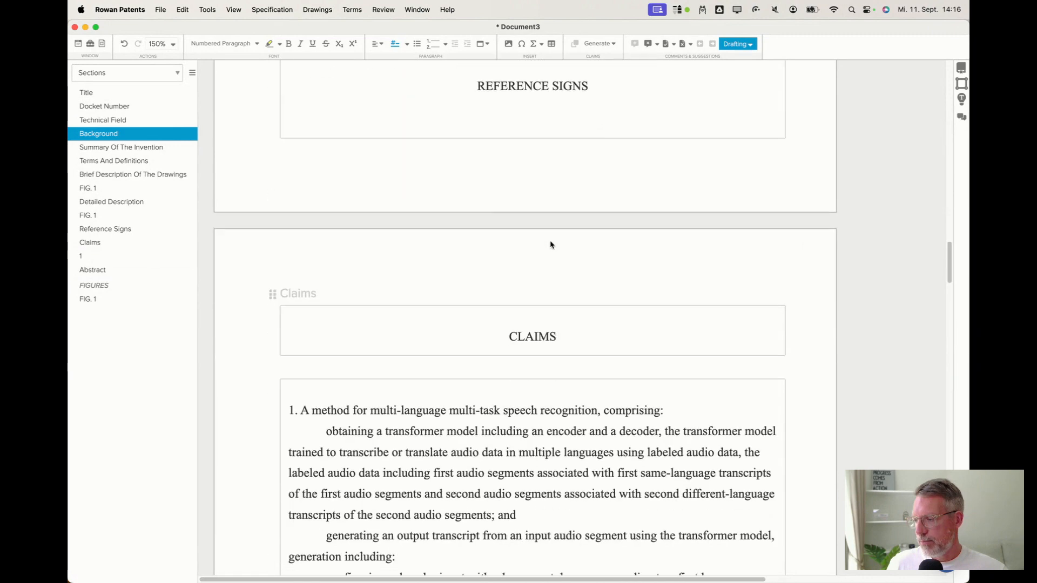
Generate a flowchart figure from claim 1 using the claim's Generate Flowchart option.
click(101, 43)
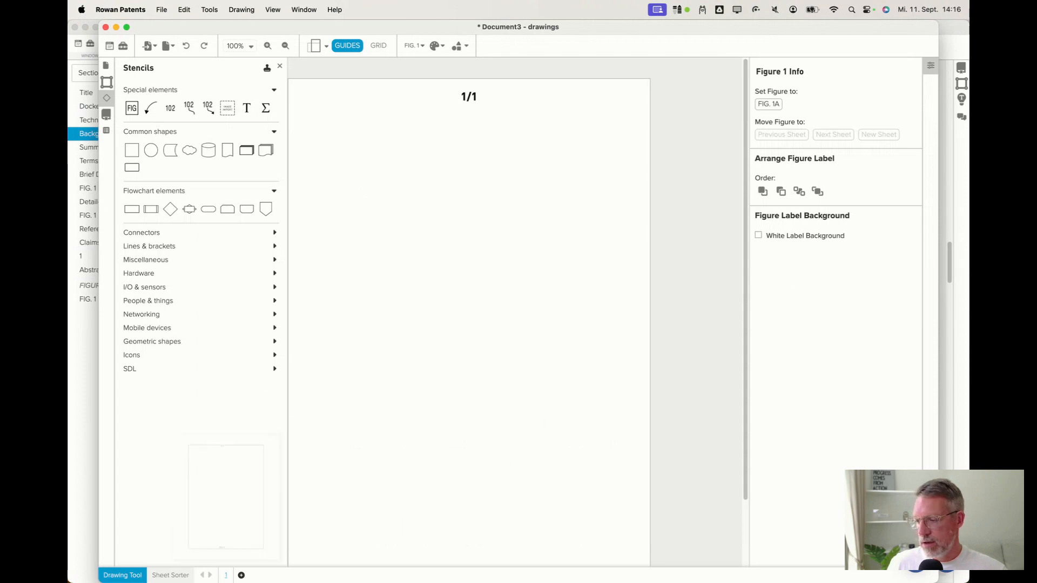
click(88, 358)
click(117, 254)
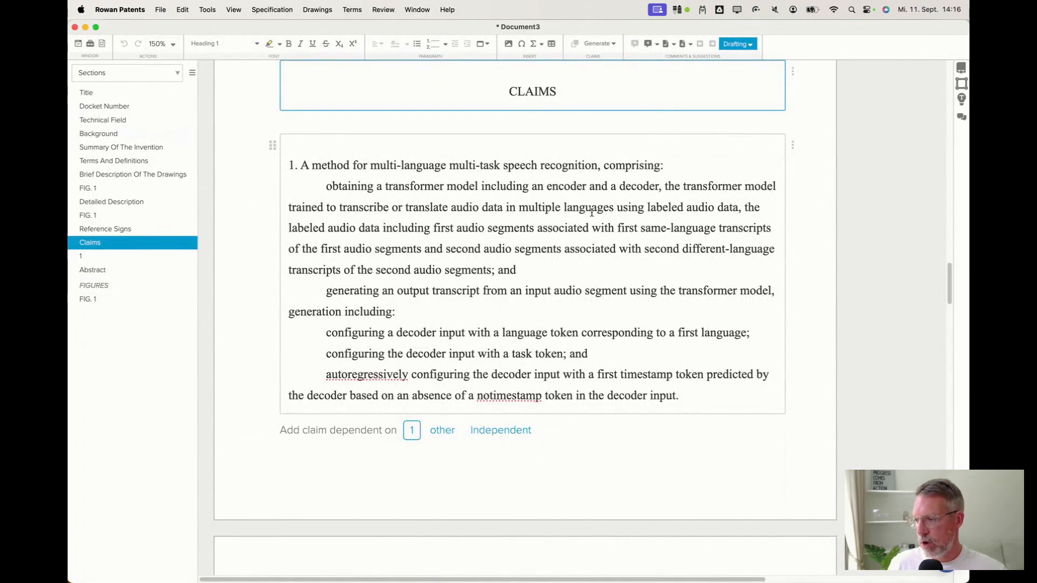
click(689, 206)
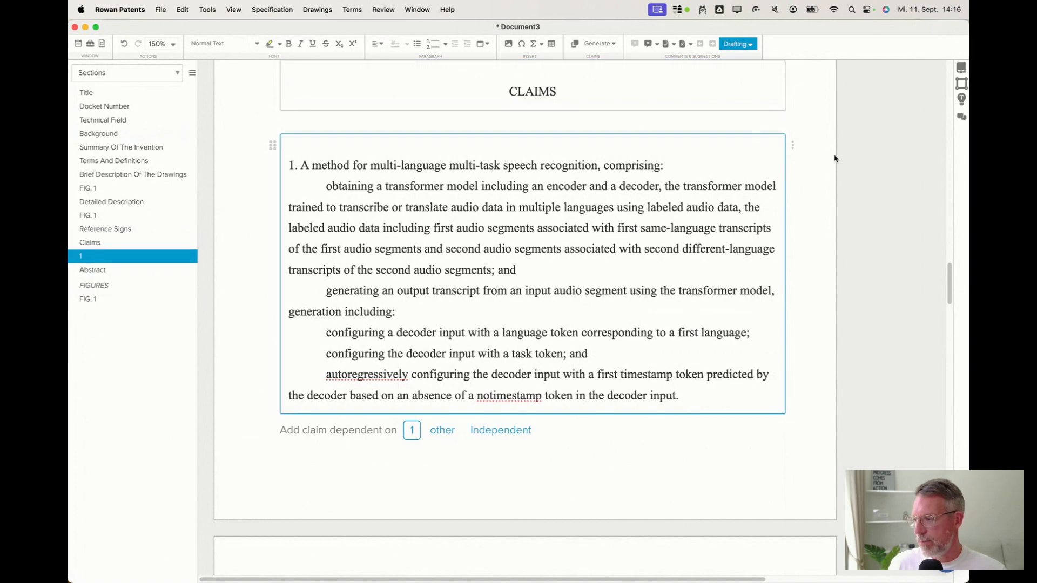
click(792, 145)
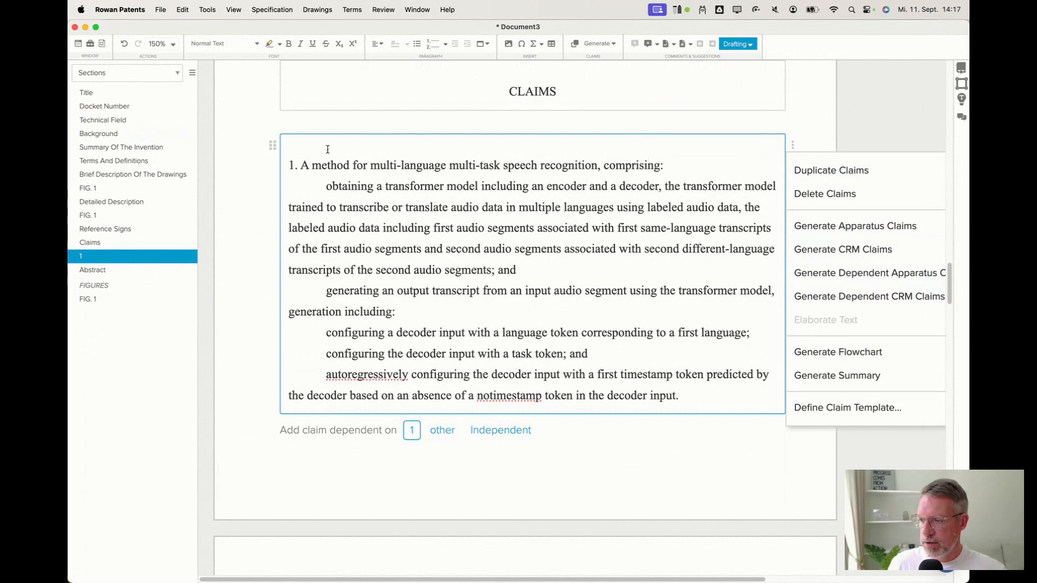
click(832, 358)
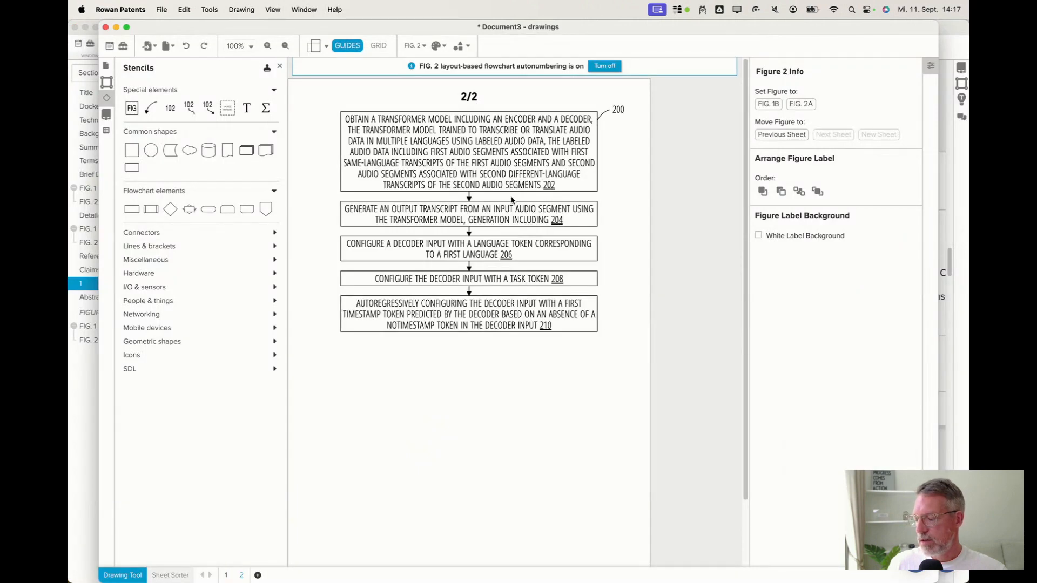
Move the whole FIG. 2 flowchart lower on the sheet.
drag(635, 370, 298, 106)
drag(503, 179, 500, 281)
click(623, 228)
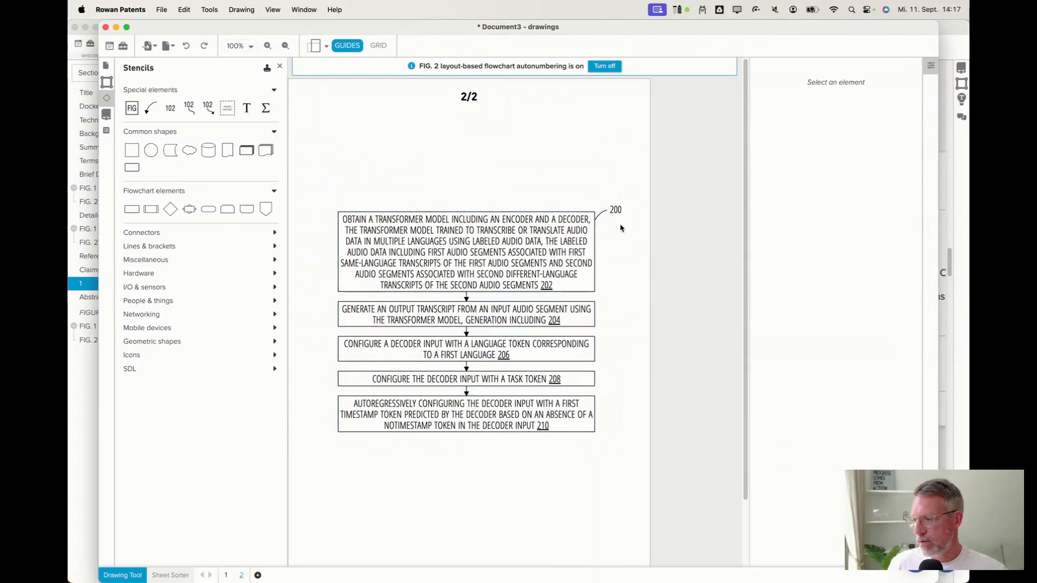
Reposition the reference numeral 200 and its leader arrow above the flowchart's first box.
click(617, 208)
drag(599, 215, 573, 187)
click(618, 248)
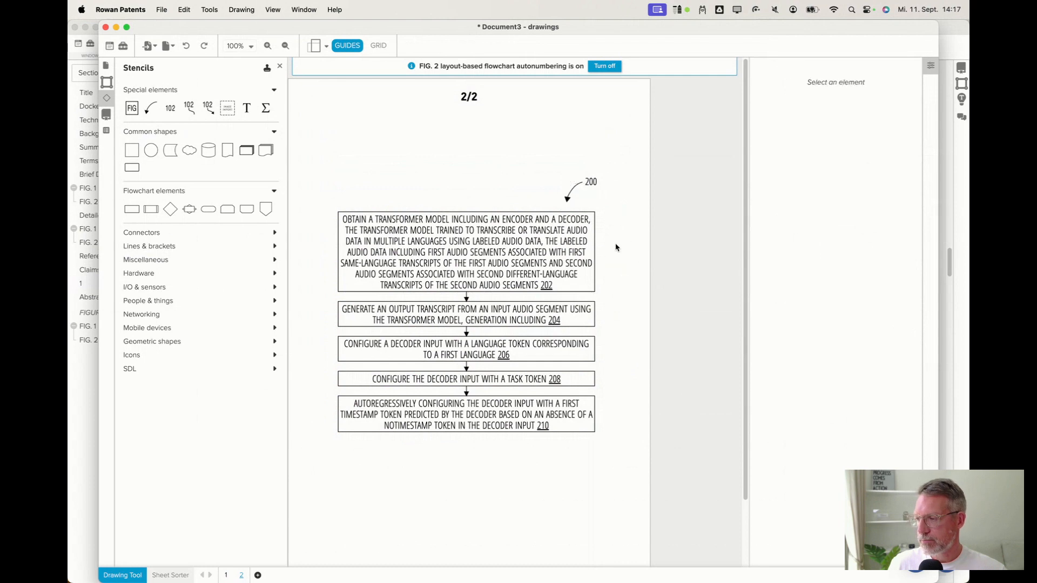
Arrange the drawings window alongside the document so claim 1 stays visible.
scroll(424, 239, down, 3)
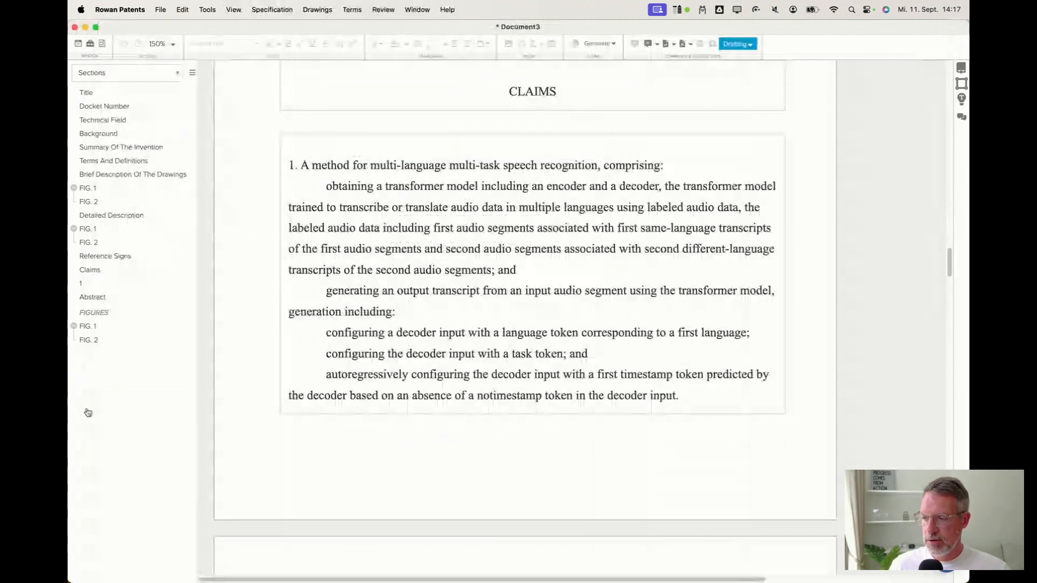
click(91, 415)
click(424, 207)
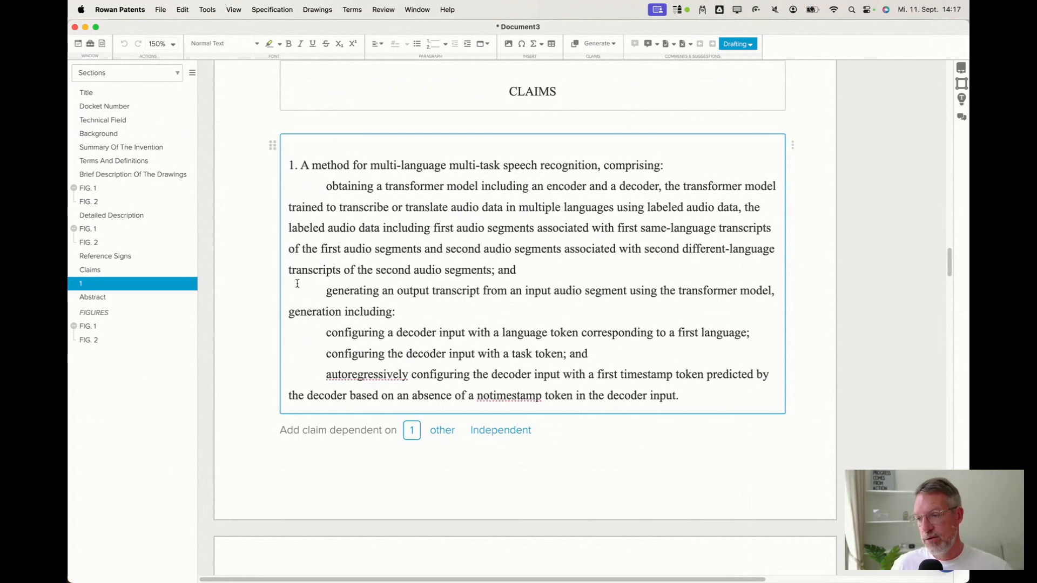
drag(969, 142, 883, 155)
click(904, 158)
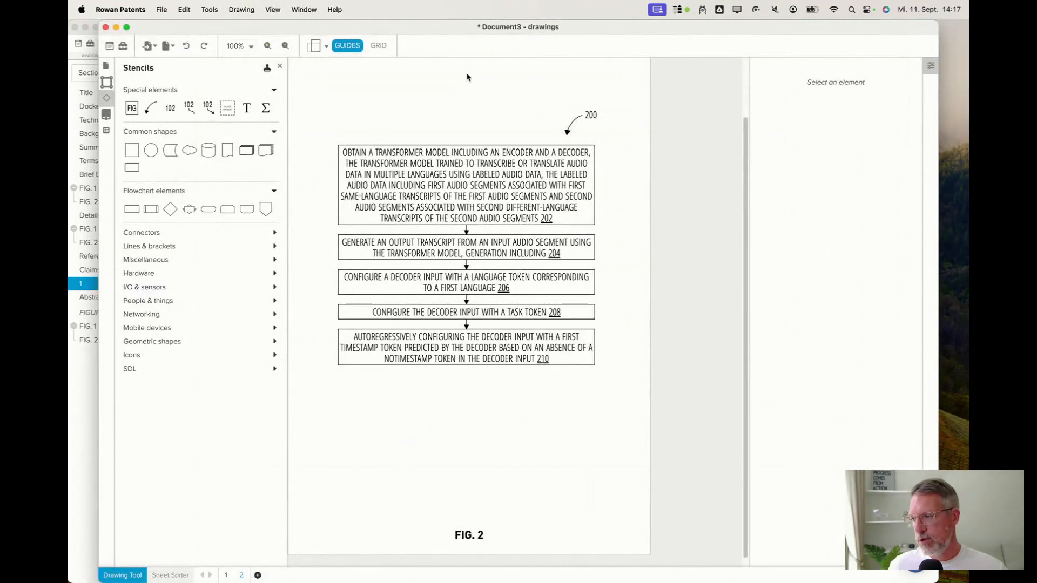
drag(465, 31, 496, 31)
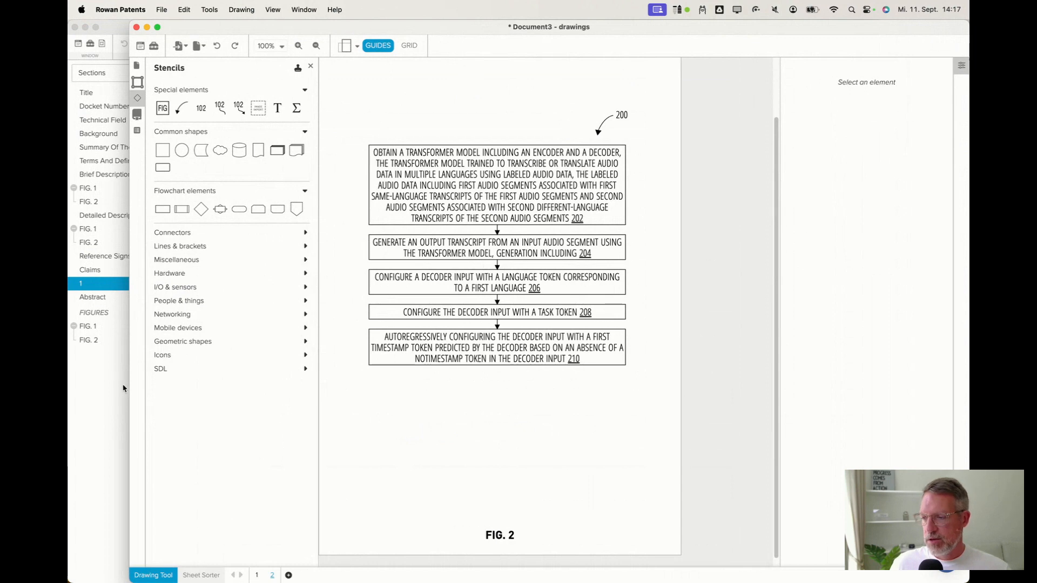
click(110, 404)
Run Find and Tag Terms on claim 1 to tag its terms.
click(488, 385)
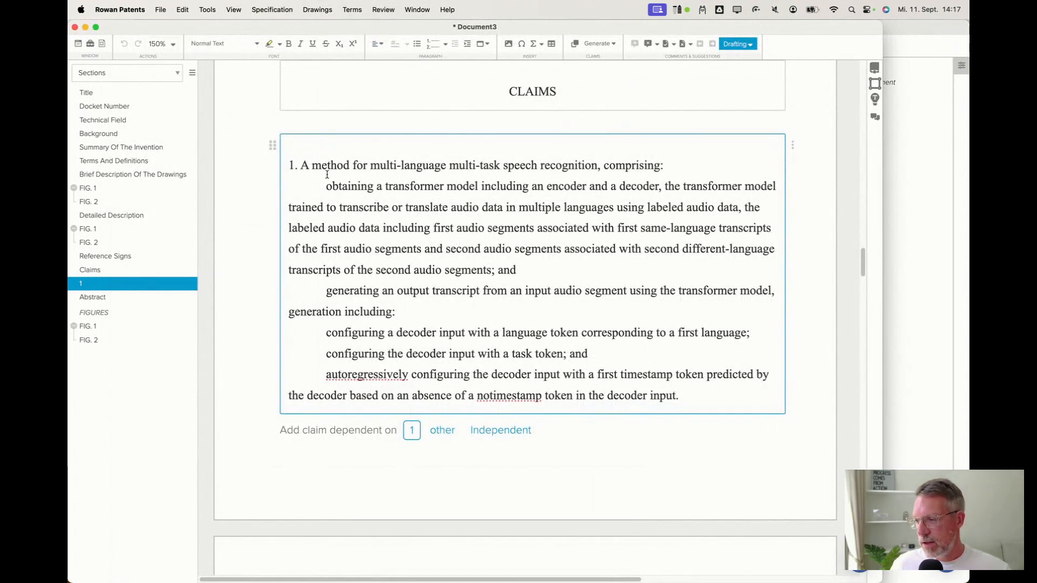
click(353, 15)
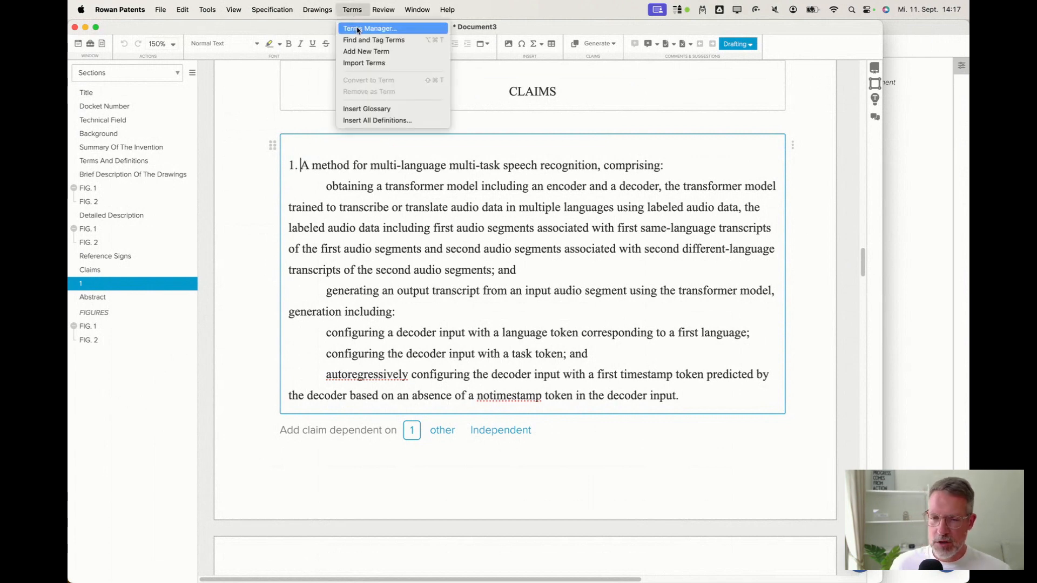
click(486, 210)
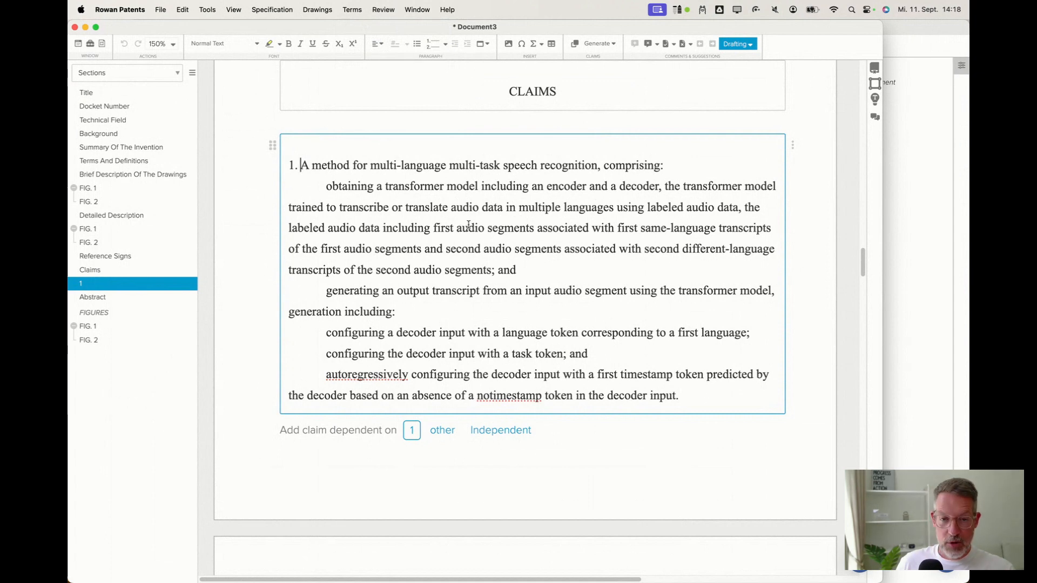
click(357, 12)
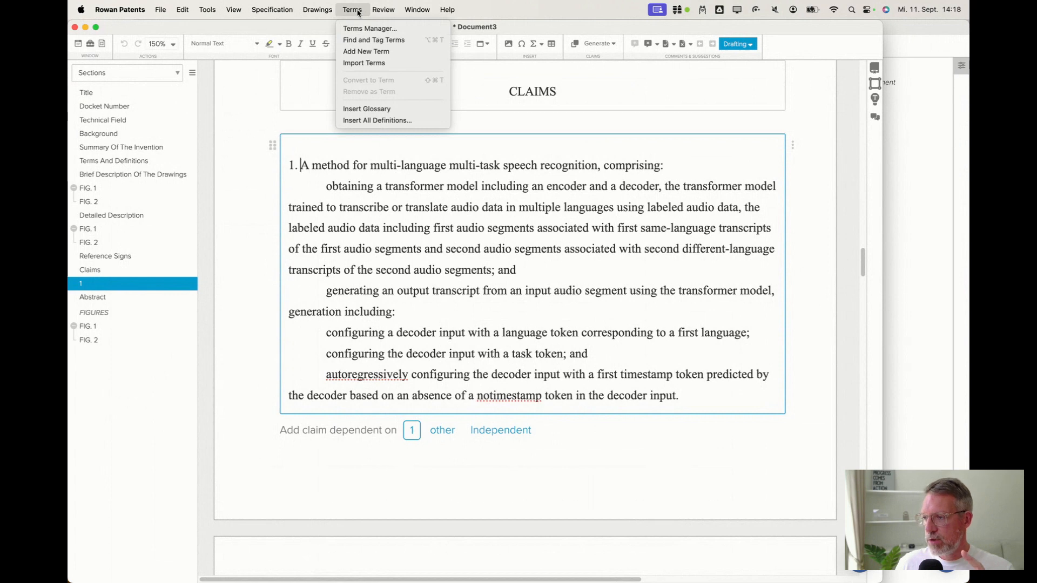
click(370, 40)
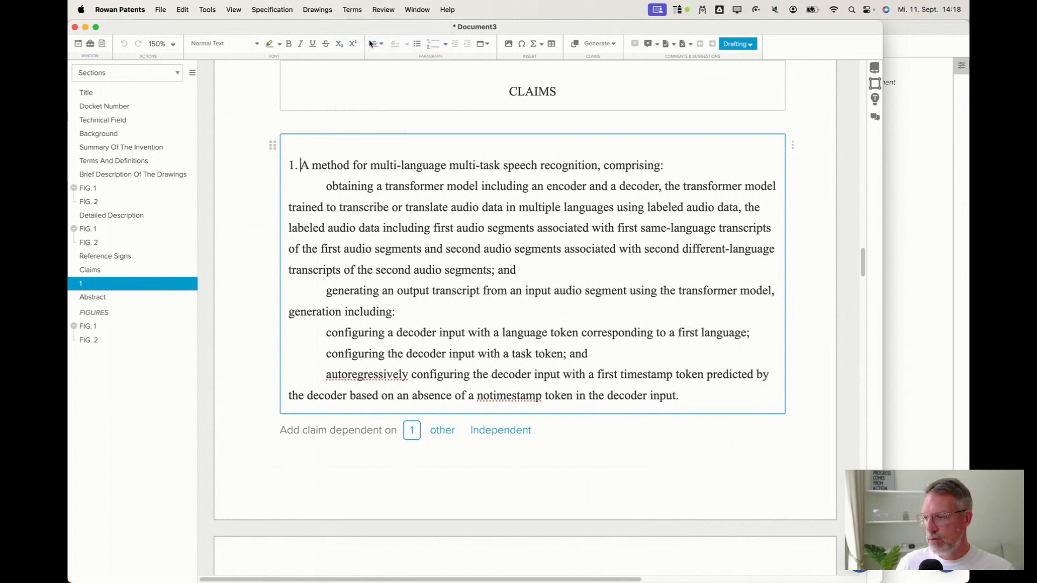
Check the tagged terms in claim 1 and remove "absence" as a term.
click(328, 166)
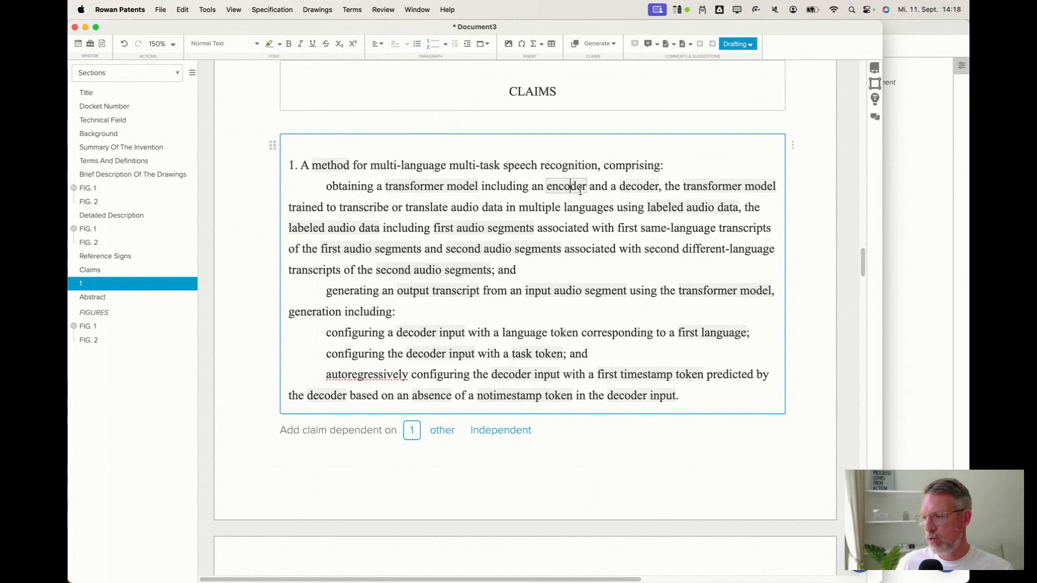
click(643, 187)
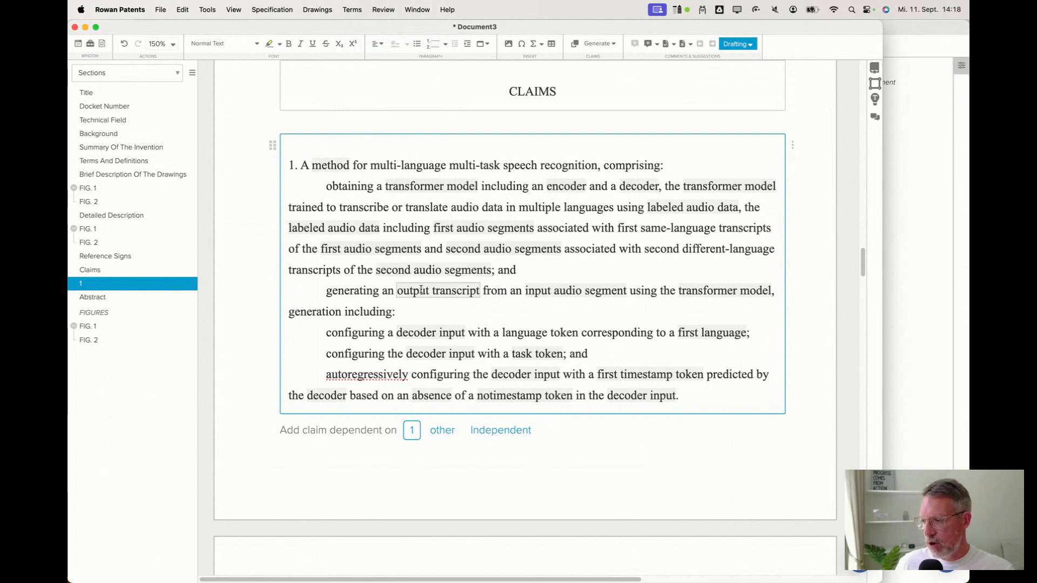
click(603, 295)
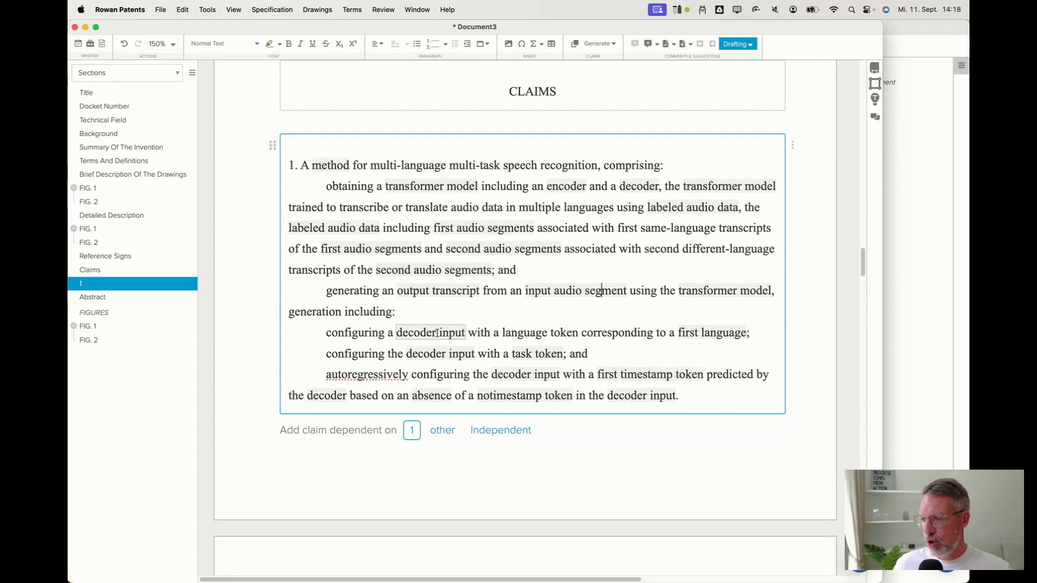
double_click(430, 394)
right_click(430, 395)
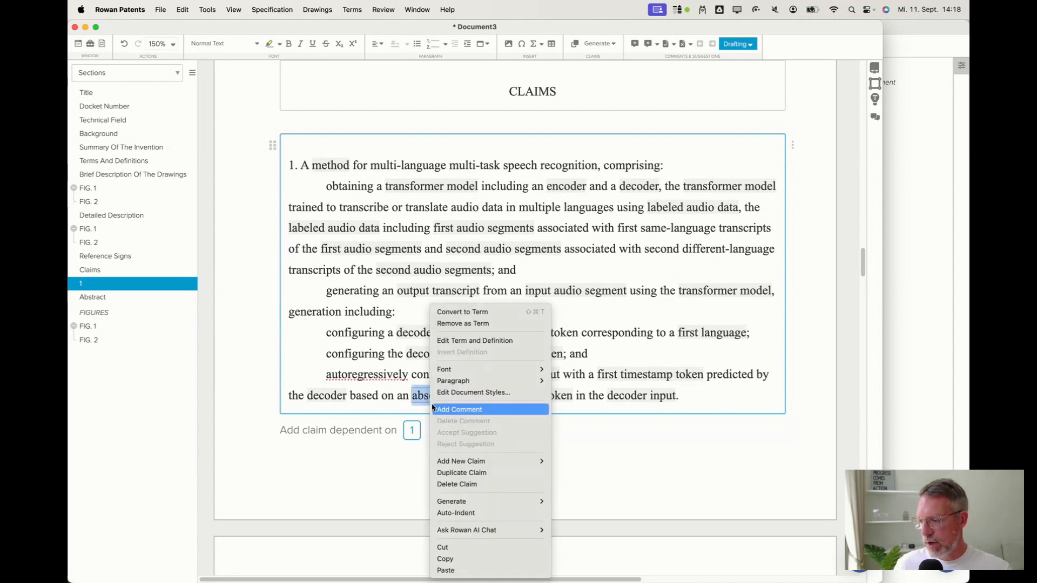
click(462, 324)
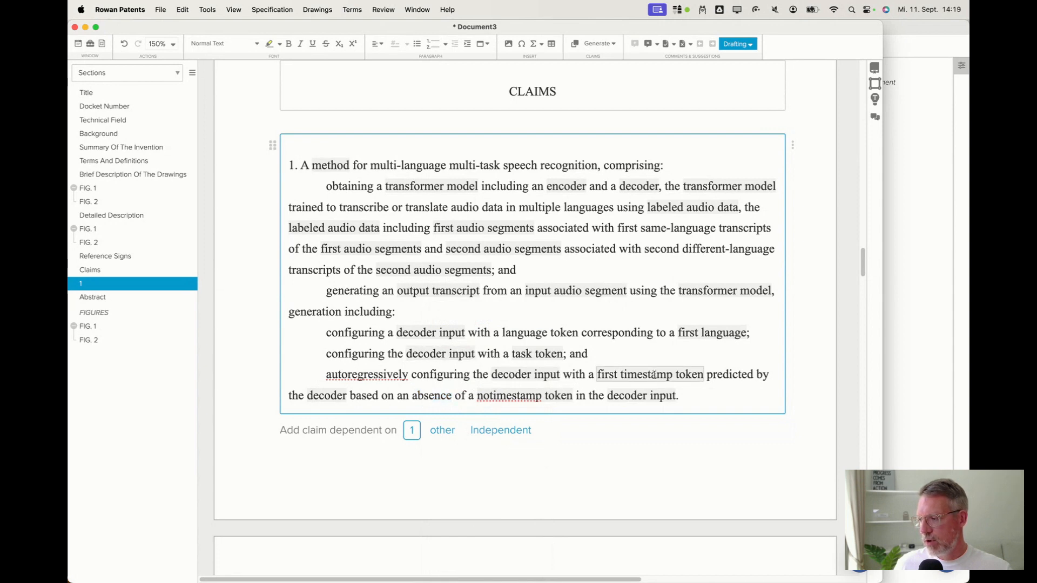
Remove "first language" as a tagged term in claim 1.
right_click(696, 332)
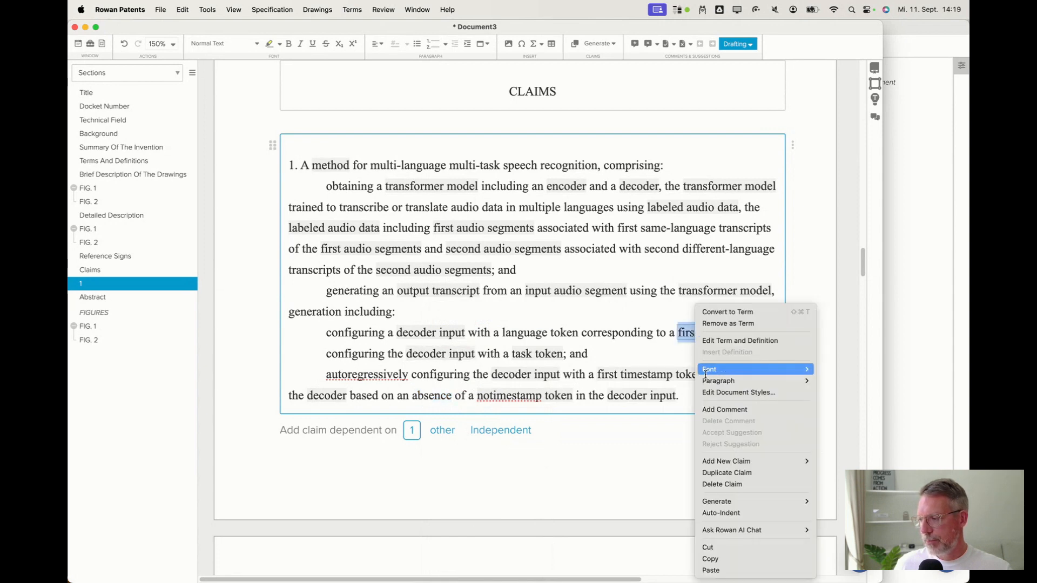
click(711, 325)
click(672, 332)
text(anguage;)
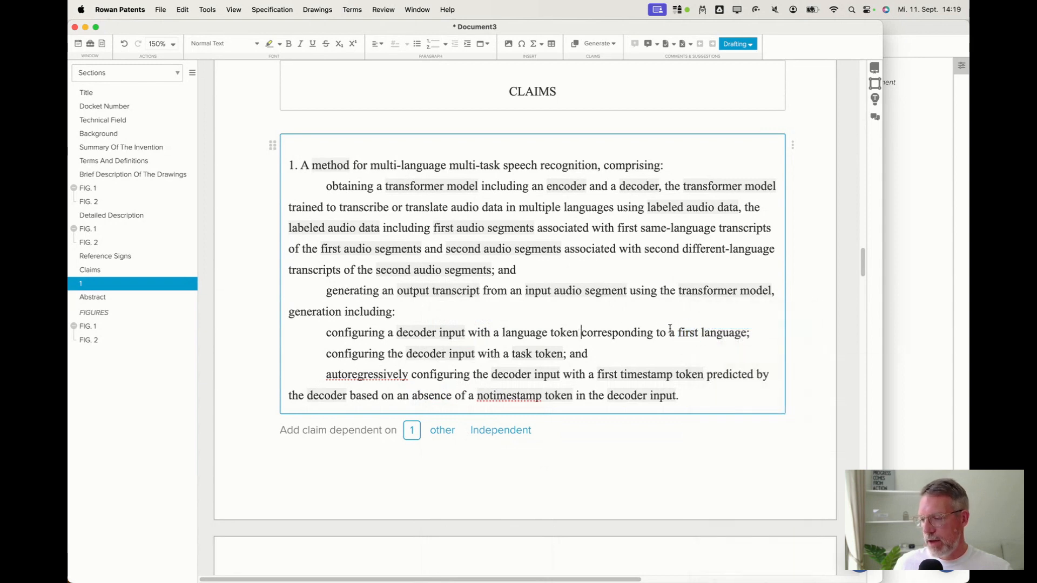
On the empty FIG. 1 sheet, place a square box labeled with the part name transformer model.
click(915, 227)
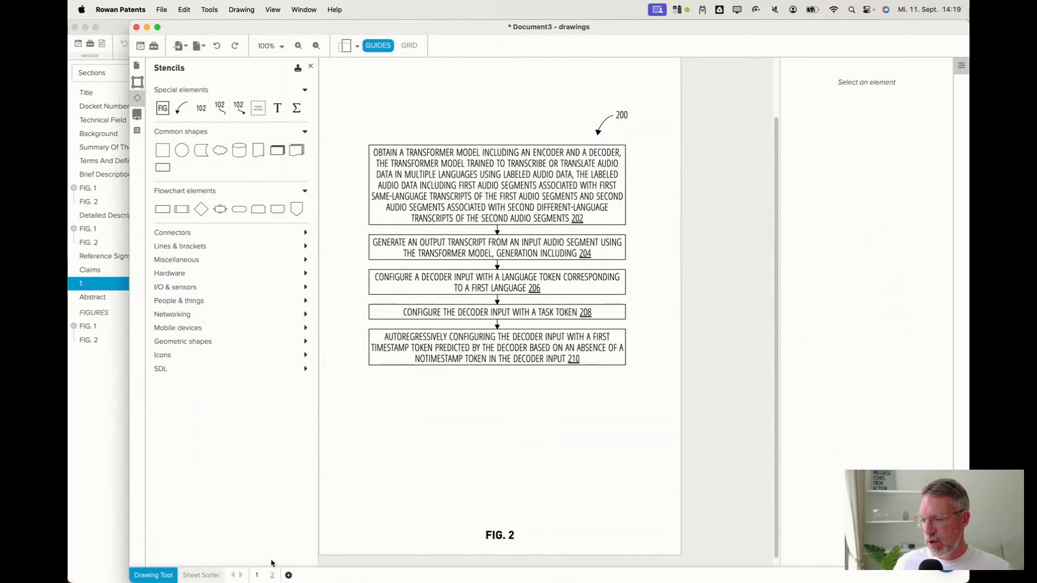
click(256, 574)
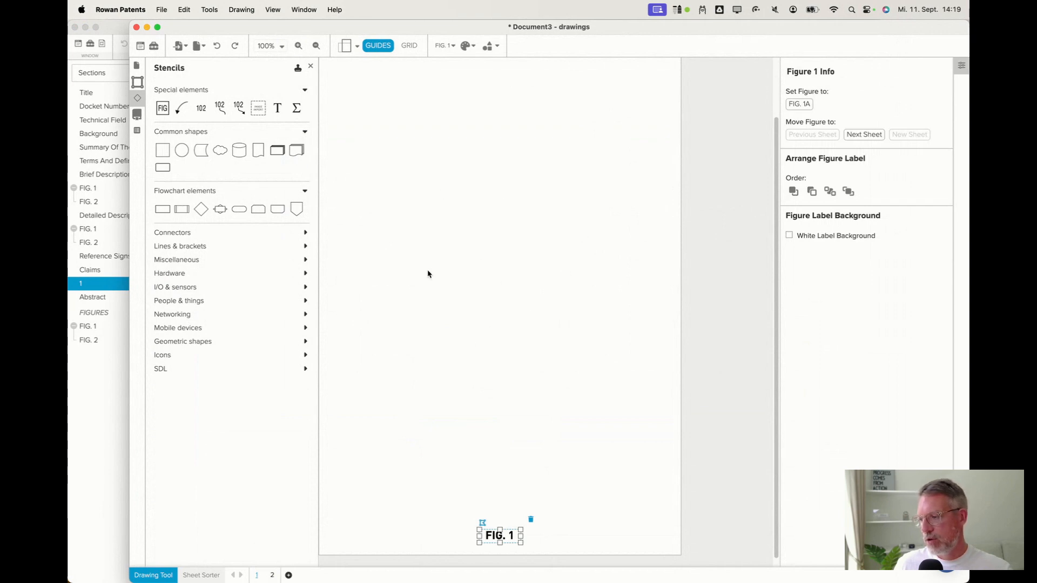
click(98, 414)
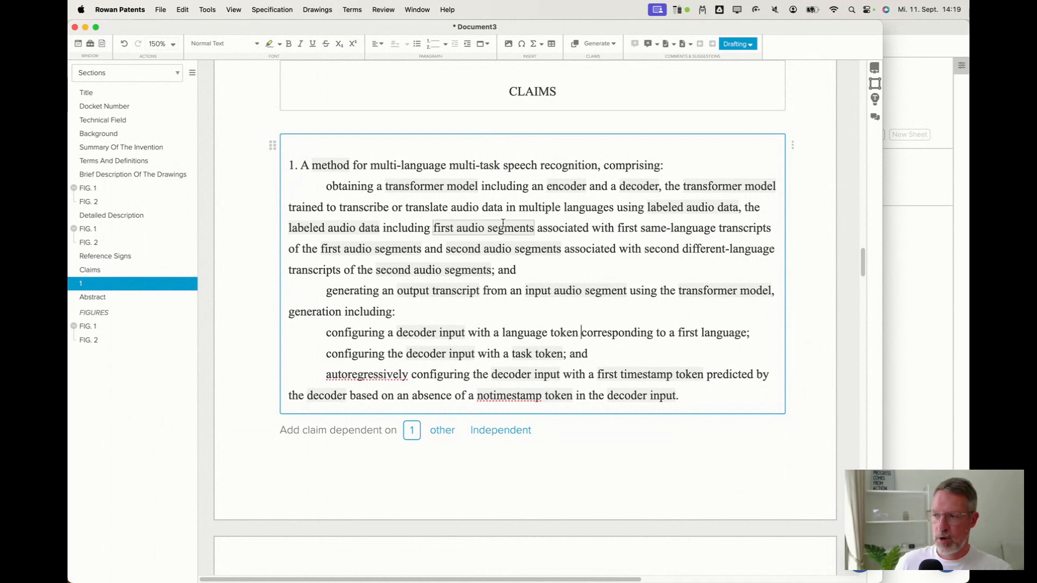
click(911, 295)
click(523, 298)
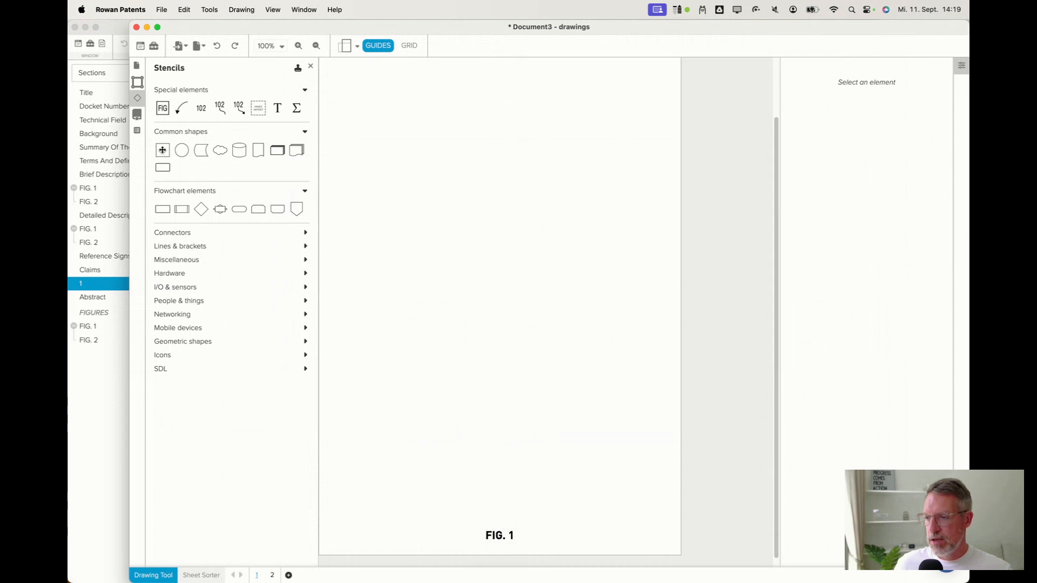
drag(162, 150, 483, 234)
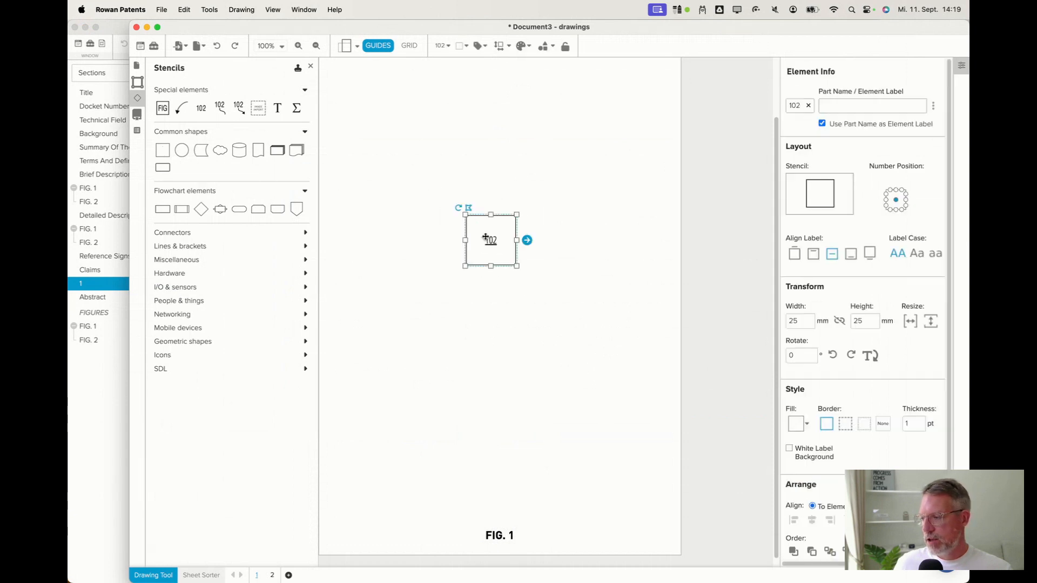
click(836, 109)
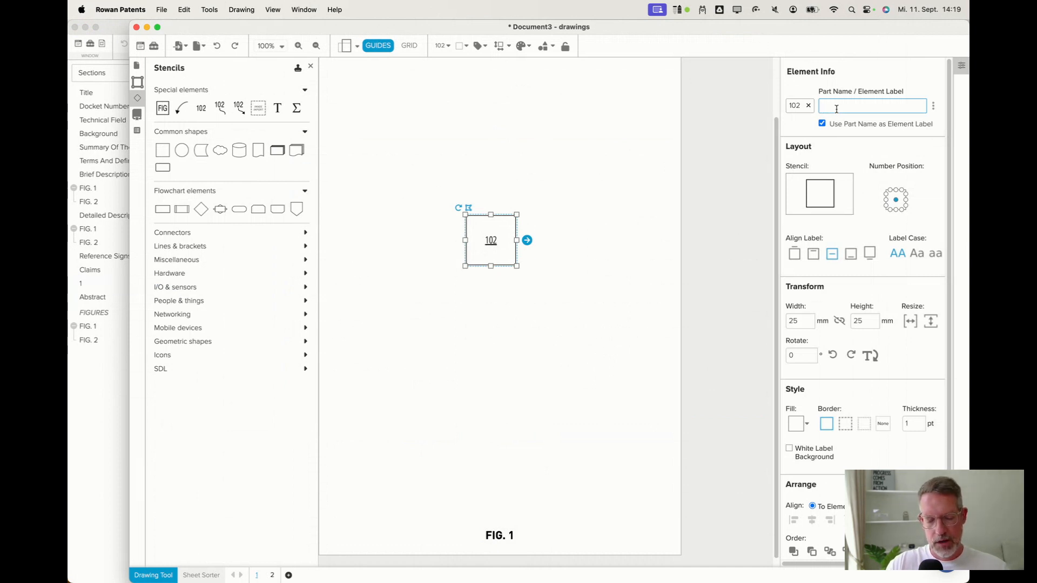
text(tran)
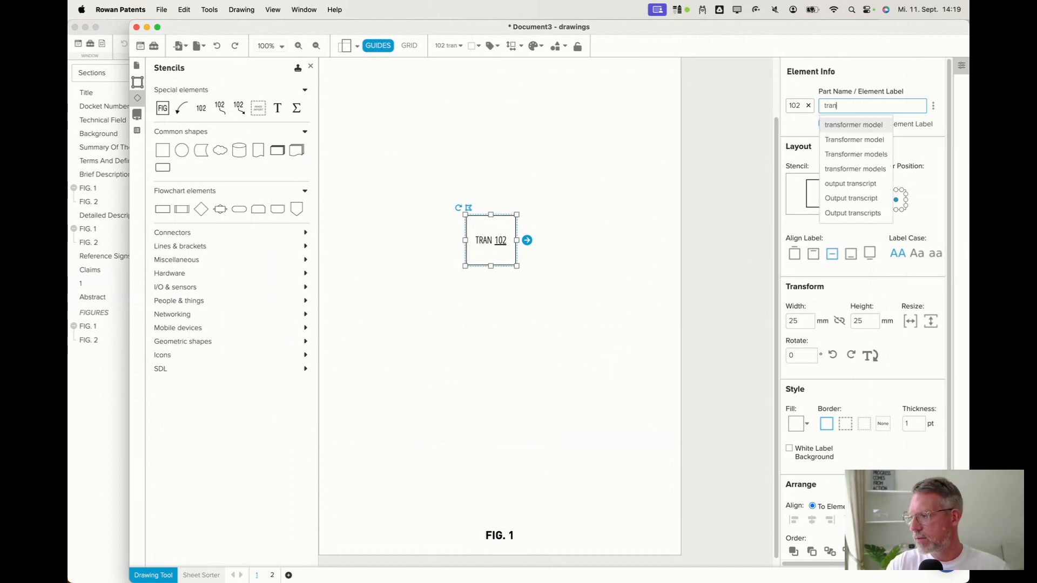
click(866, 129)
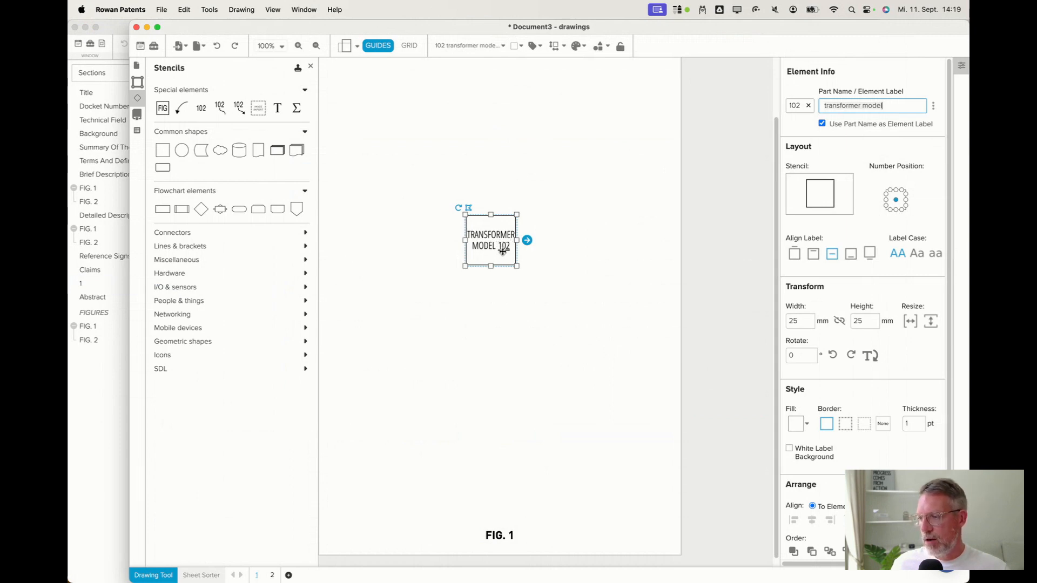
Add a second box above and left of it labeled input audio segment.
click(82, 432)
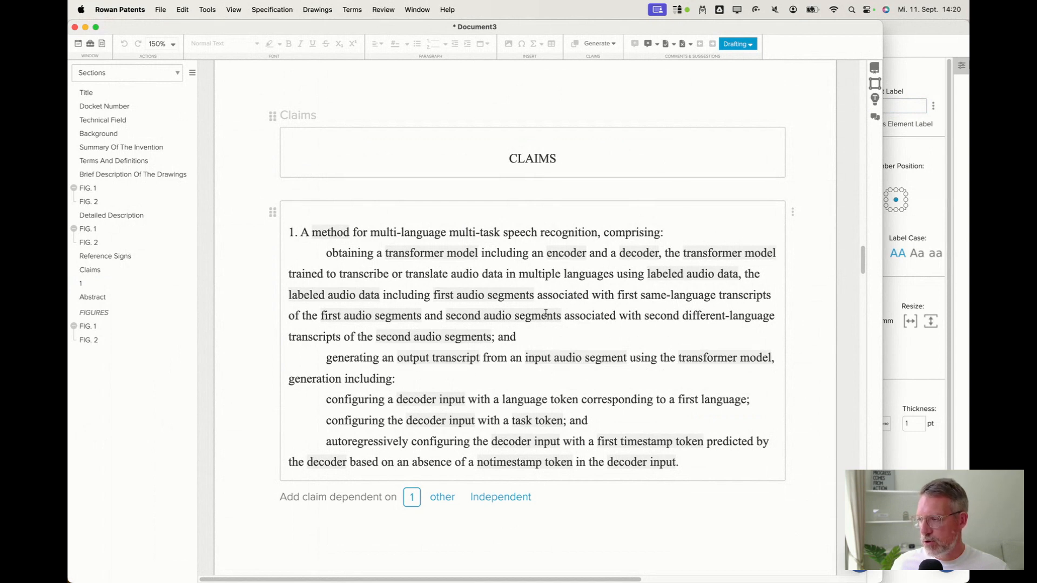
click(893, 25)
click(365, 182)
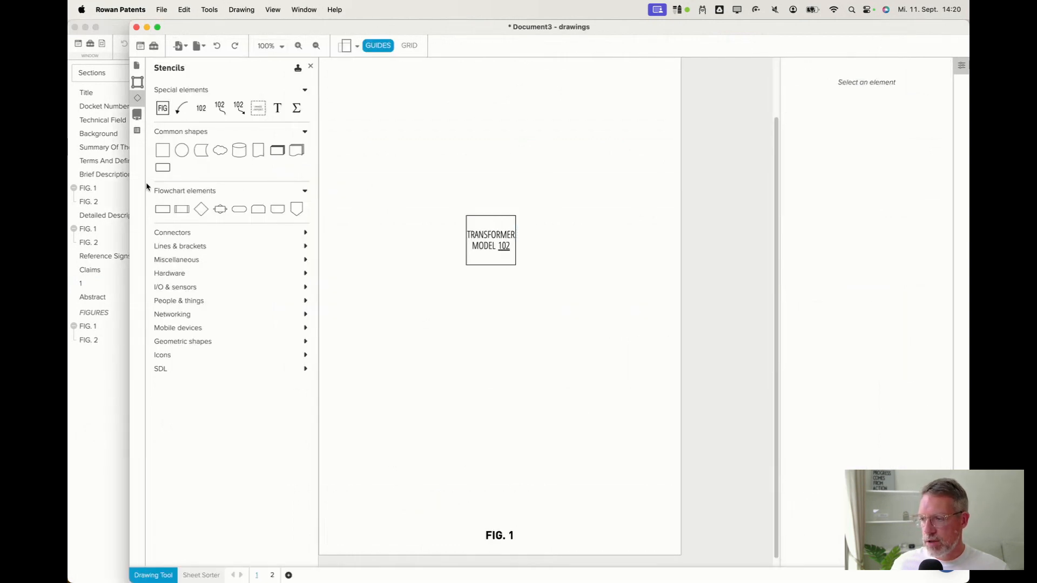
drag(163, 152, 395, 108)
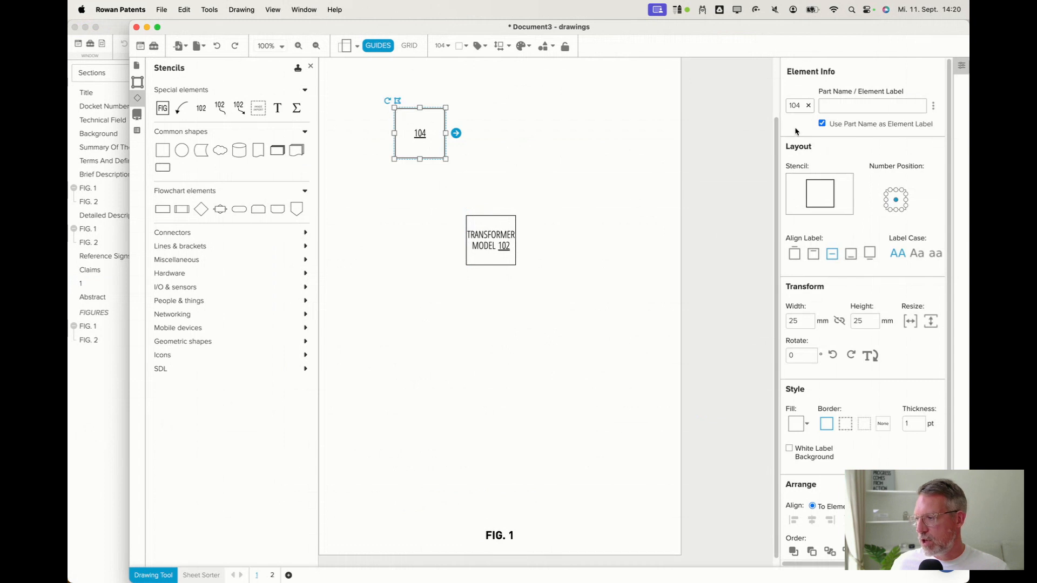
click(838, 107)
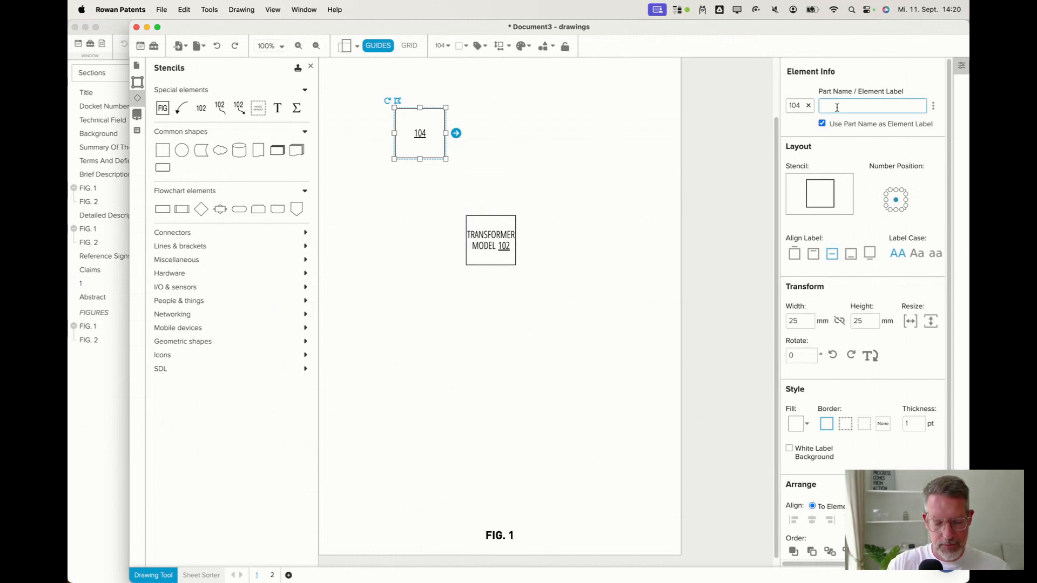
text(a)
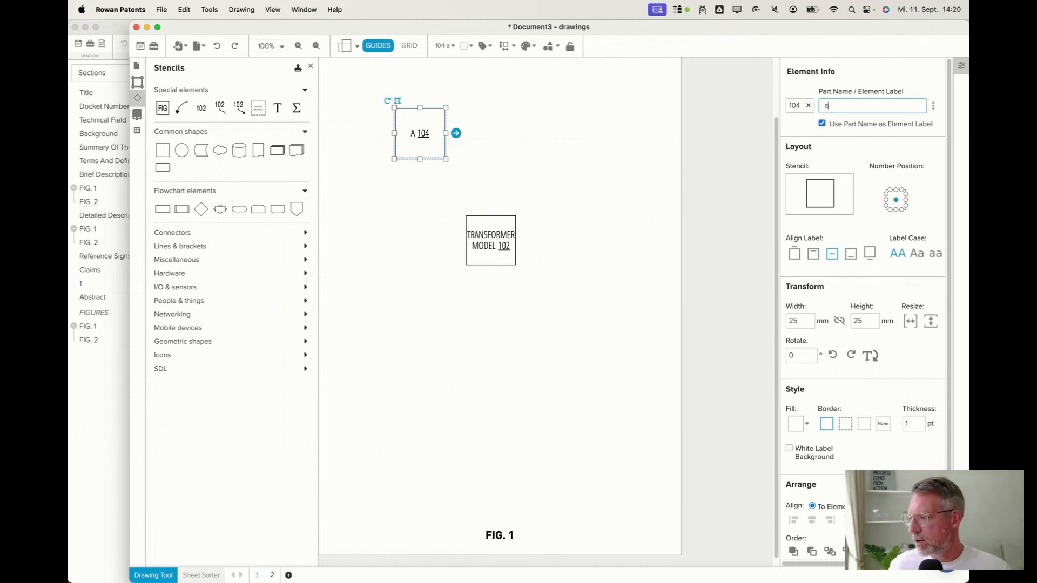
text(udio)
click(861, 155)
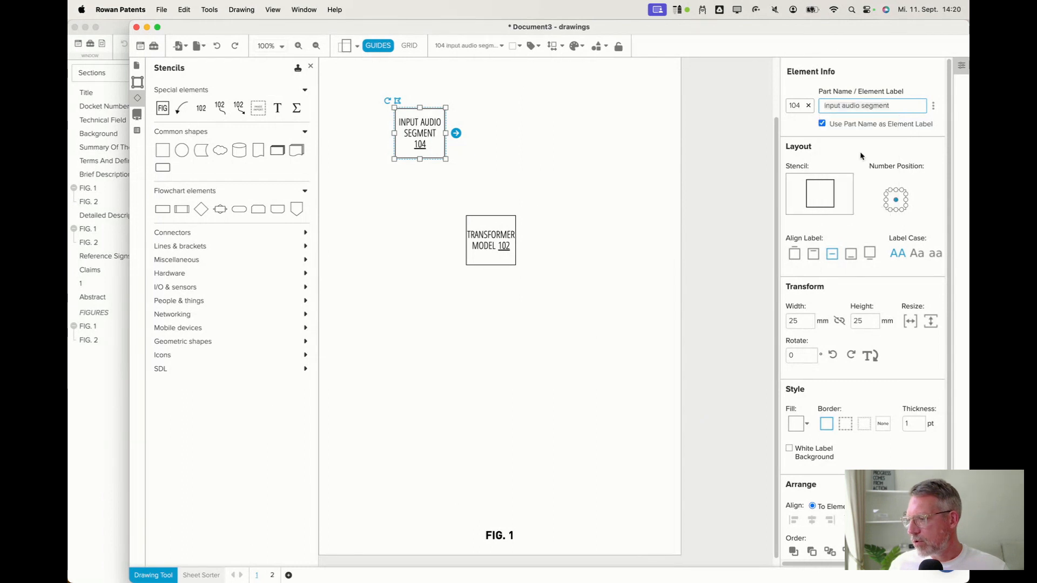
Connect the input audio segment box to the transformer model box with an arrow.
click(456, 133)
drag(453, 134, 421, 133)
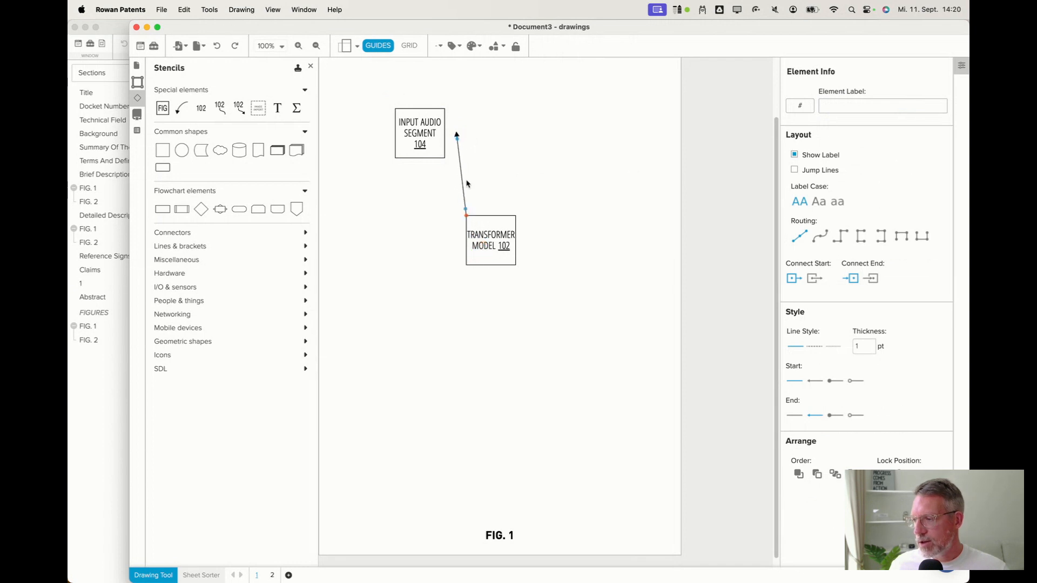
drag(465, 214, 492, 243)
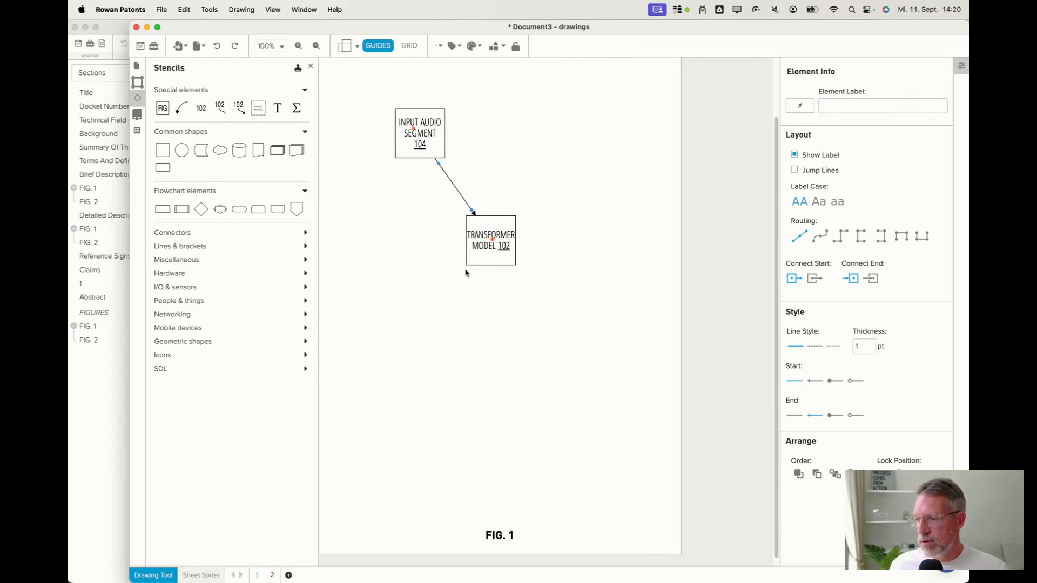
Add a third box above and right of the transformer model labeled output transcript.
drag(163, 149, 539, 133)
click(849, 107)
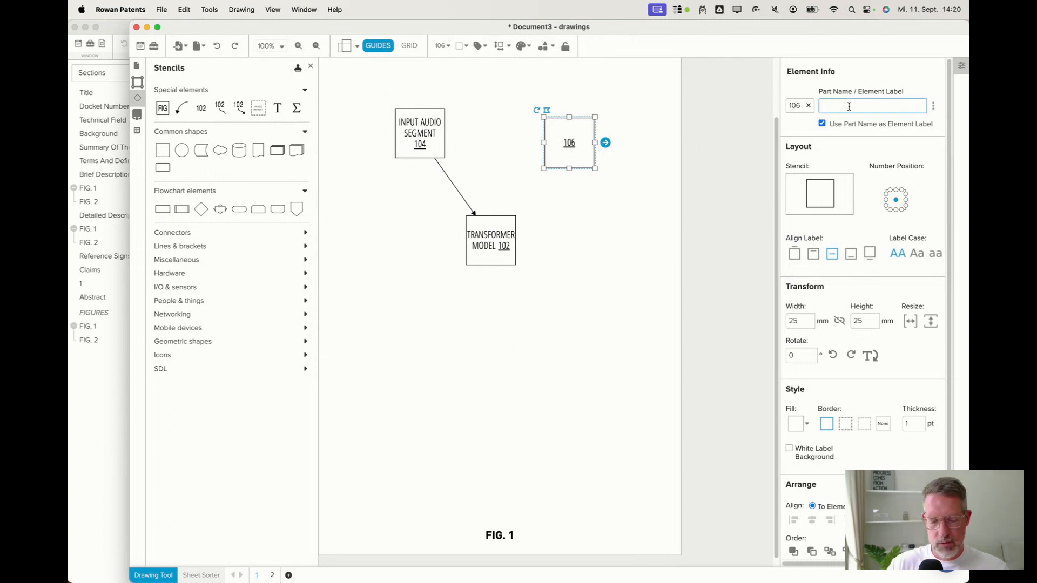
text(trans)
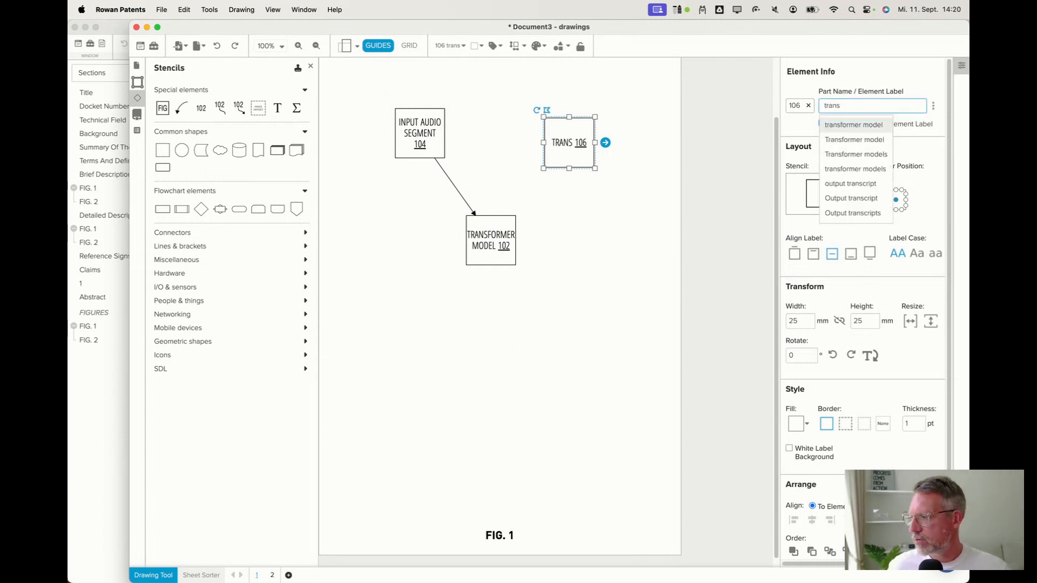
click(856, 185)
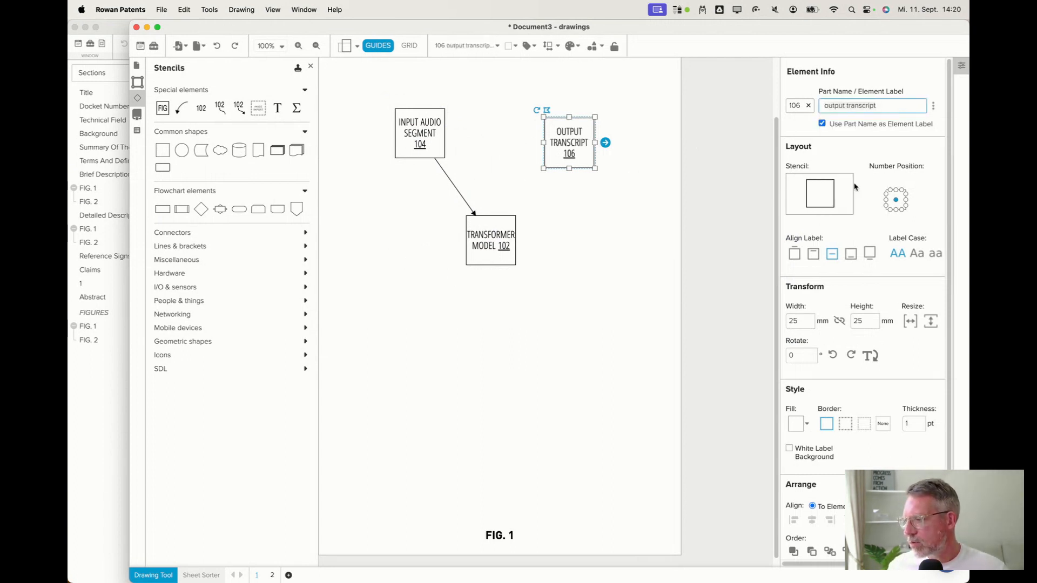
Connect the transformer model box to the output transcript box with an arrow.
click(507, 238)
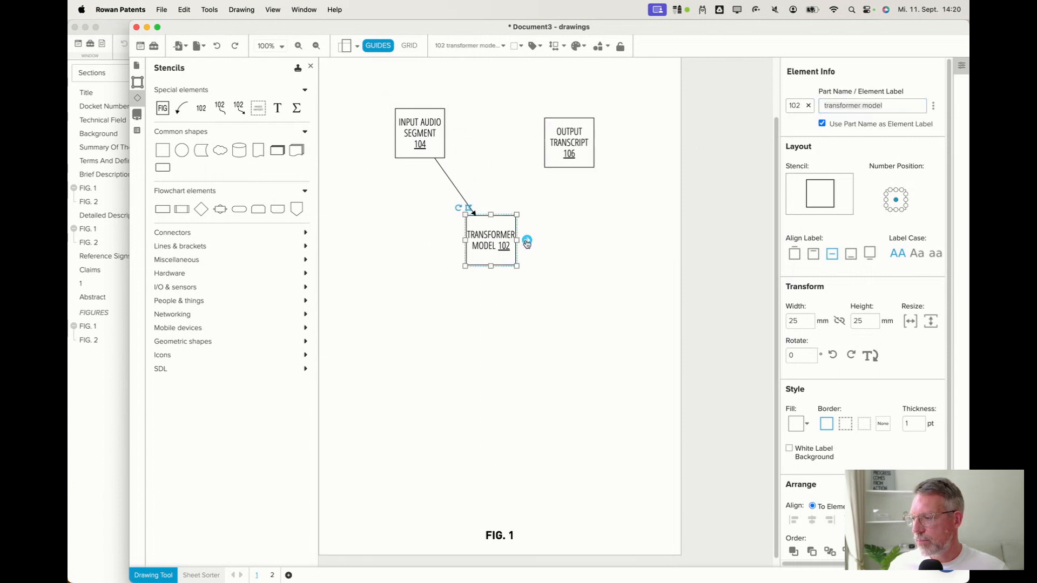
click(527, 240)
drag(521, 241, 585, 261)
Line up the input audio segment, transformer model and output transcript boxes in one horizontal row.
drag(427, 155, 406, 239)
click(454, 238)
click(582, 243)
click(532, 235)
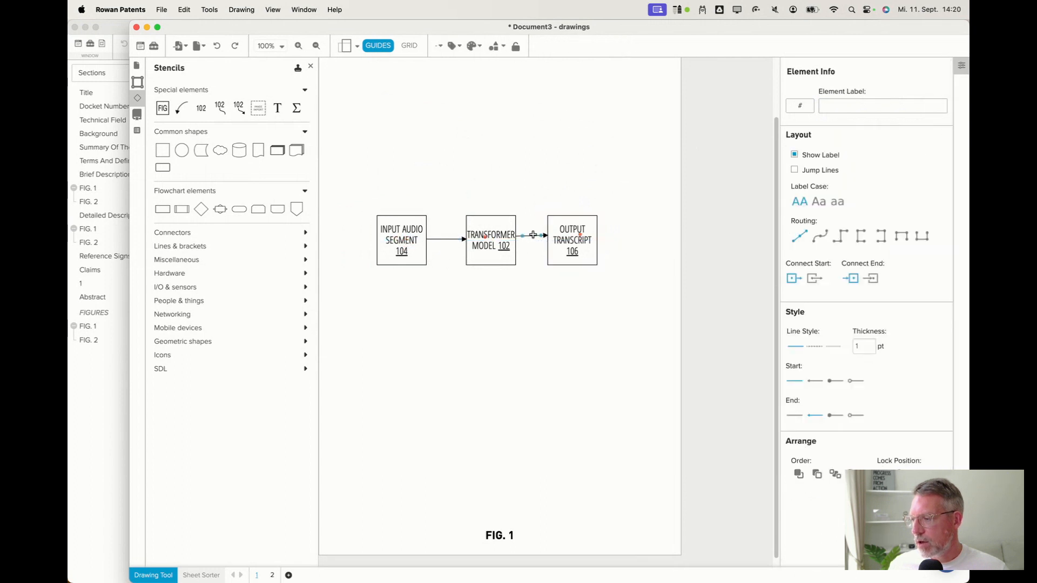
drag(580, 235, 576, 238)
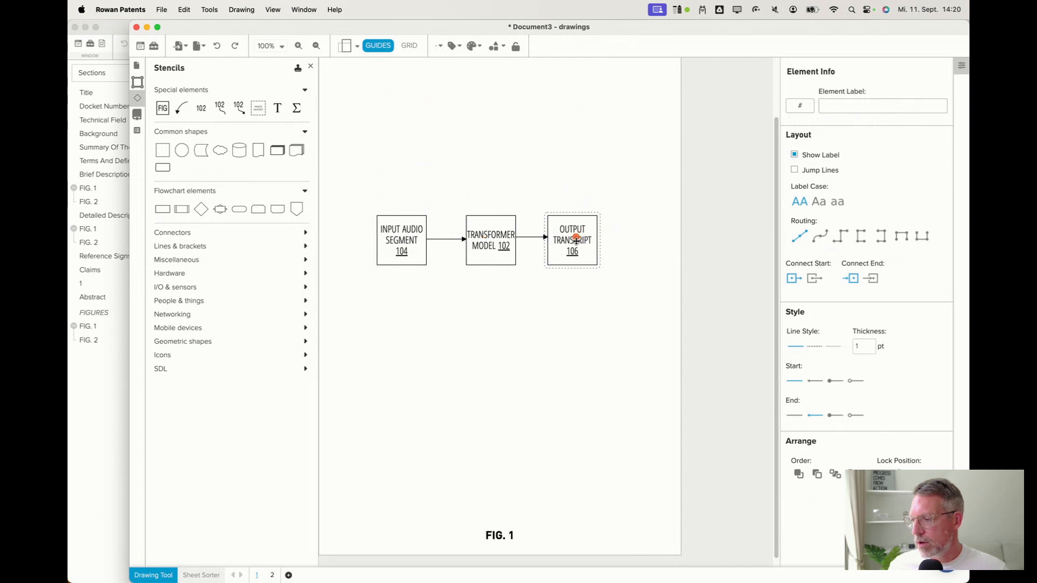
Enlarge the transformer model box to about 50 × 106 mm and move the input and output boxes above it.
click(558, 318)
click(516, 270)
drag(517, 270, 565, 424)
drag(591, 255, 615, 173)
drag(428, 259, 469, 179)
Align the transformer model box's label to the top of the box.
click(529, 288)
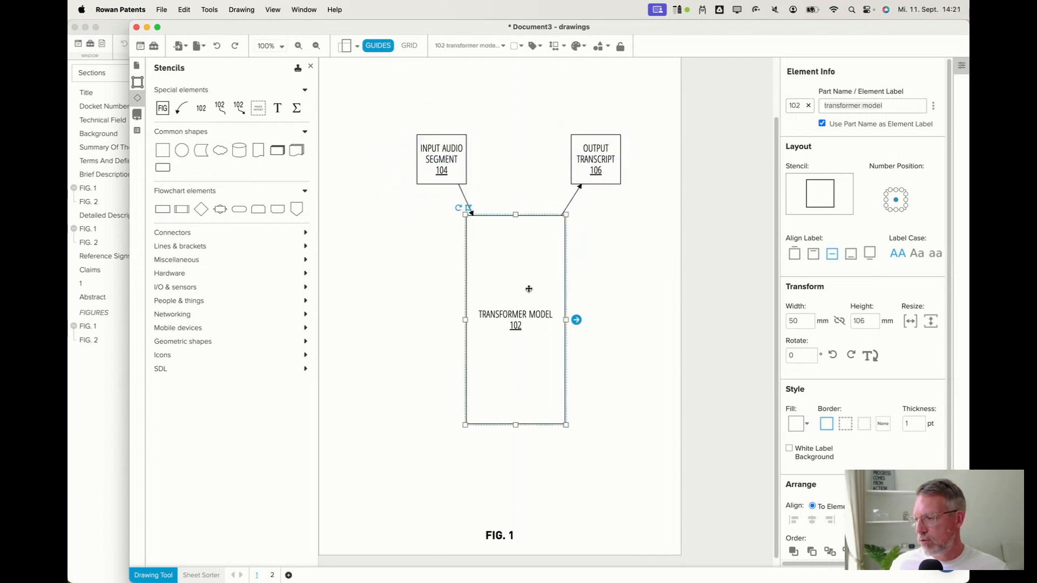
click(813, 254)
click(108, 387)
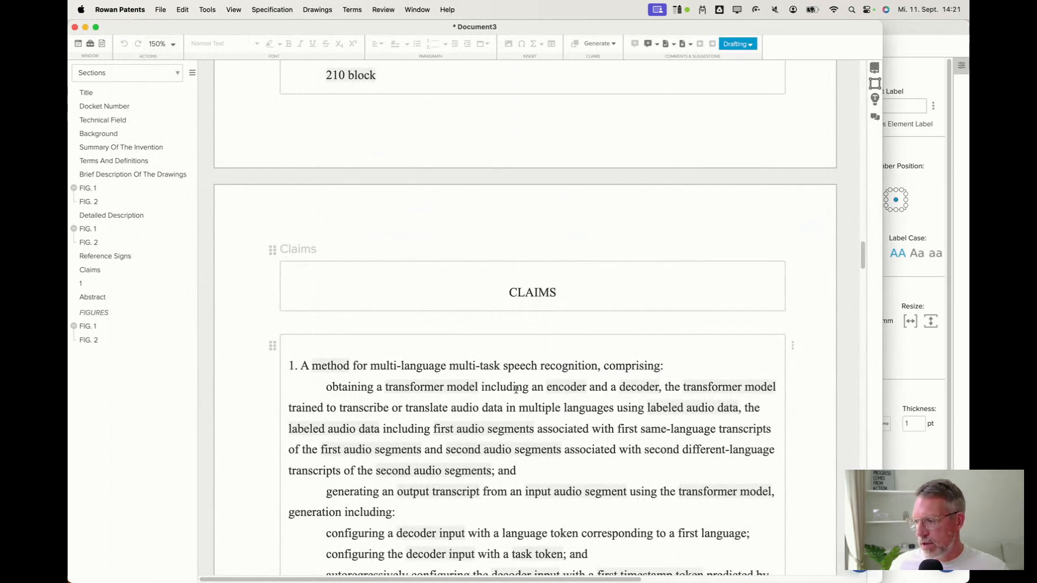
click(929, 79)
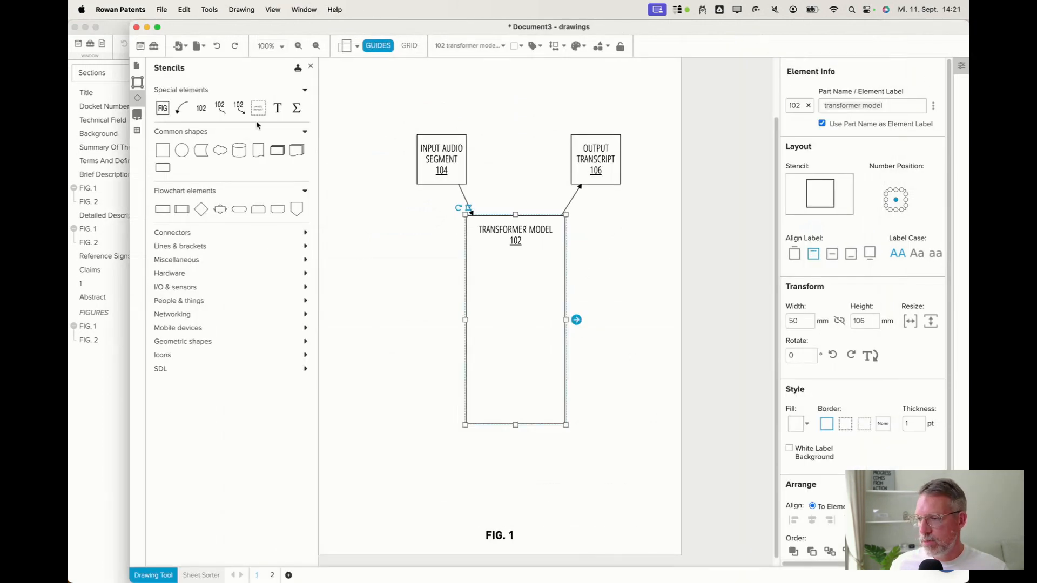
Place a box inside the transformer model box labeled with the part name encoder.
drag(164, 150, 498, 277)
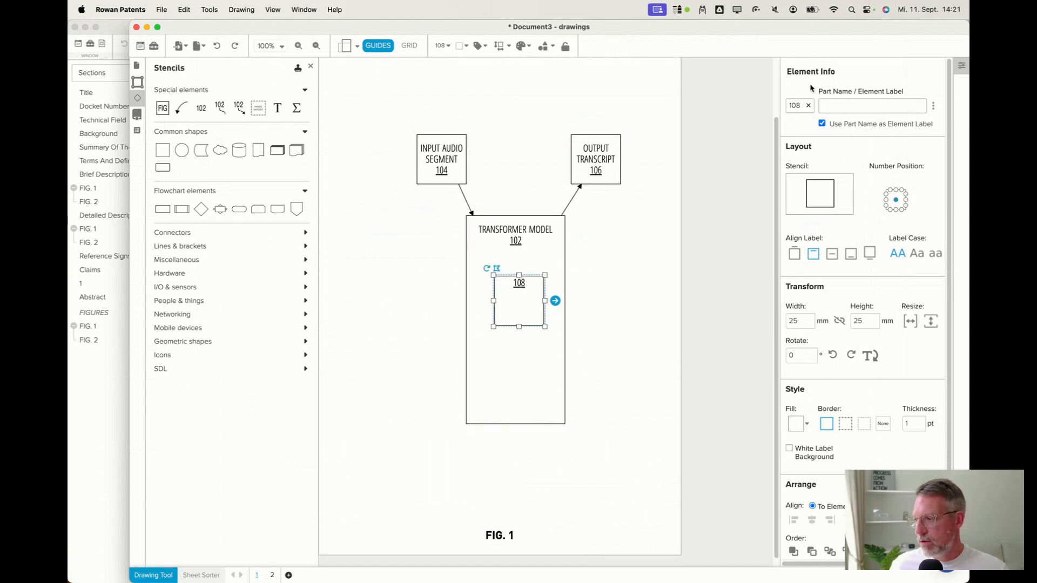
click(842, 103)
text(endo)
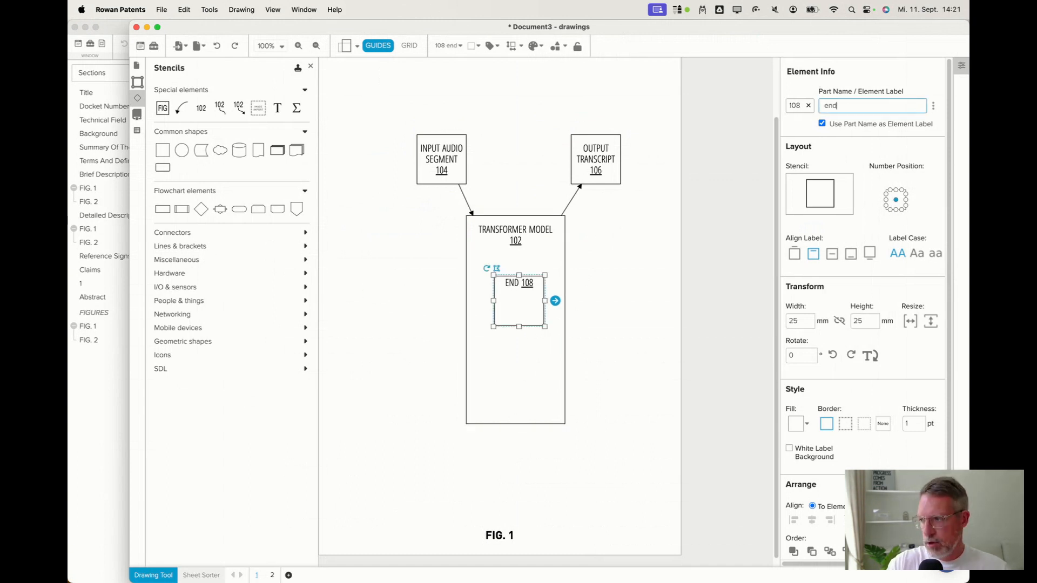
key(BackSpace)
key(BackSpace)
text(cod)
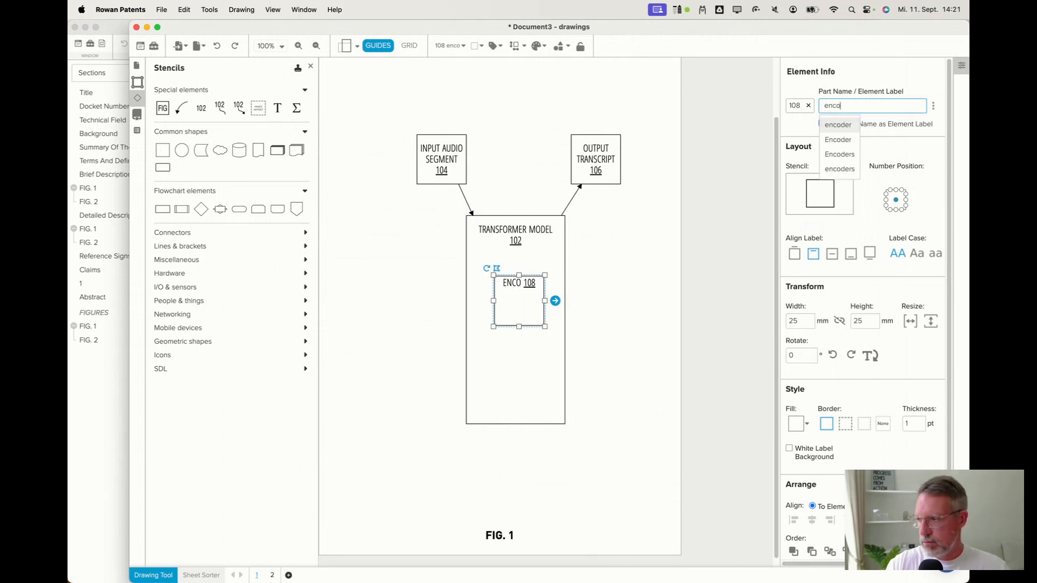
click(842, 123)
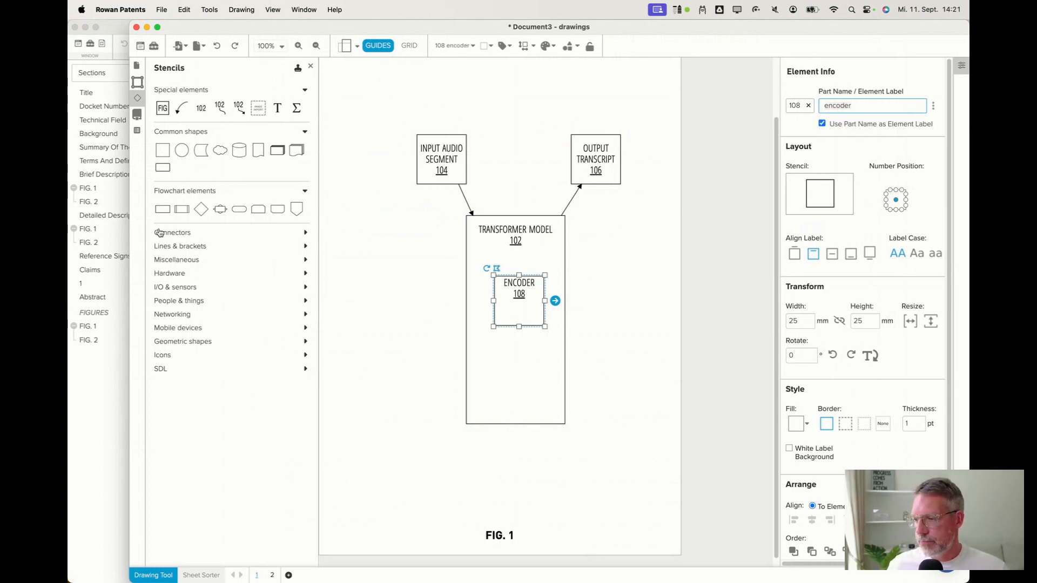
Place a second box below the encoder inside the transformer model labeled decoder.
drag(163, 151, 494, 351)
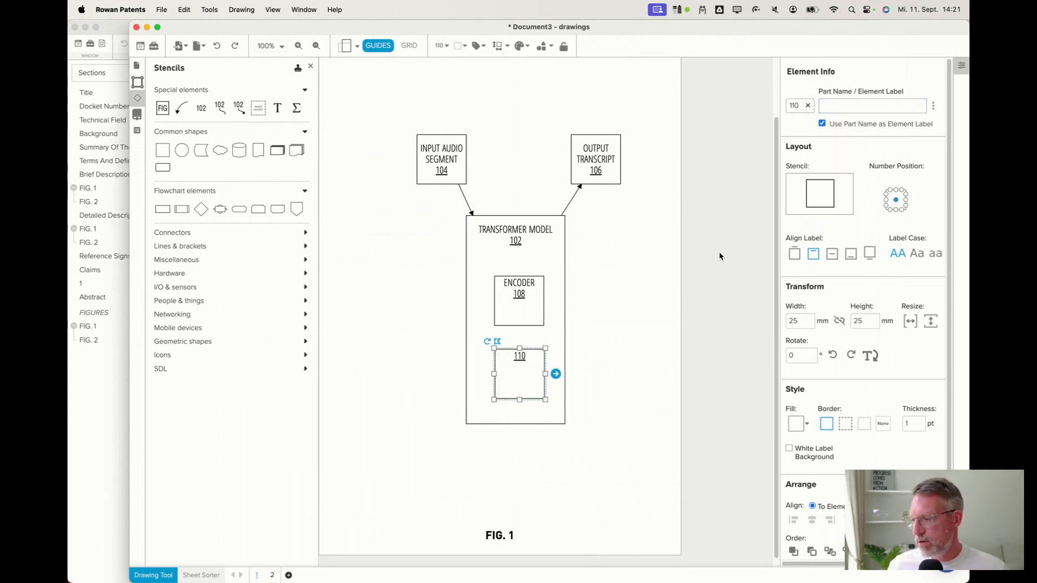
click(850, 106)
text(decod)
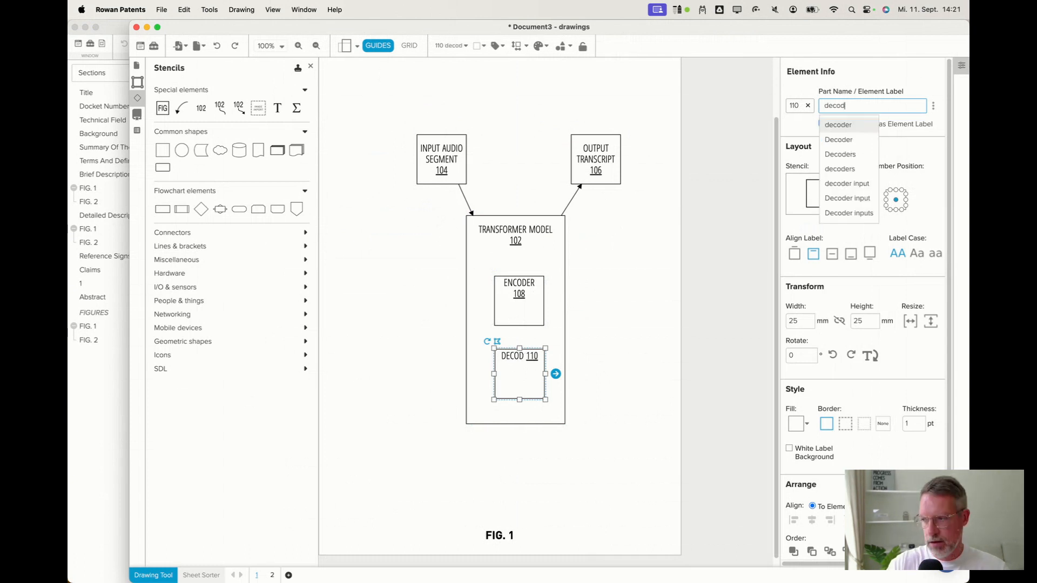
click(838, 125)
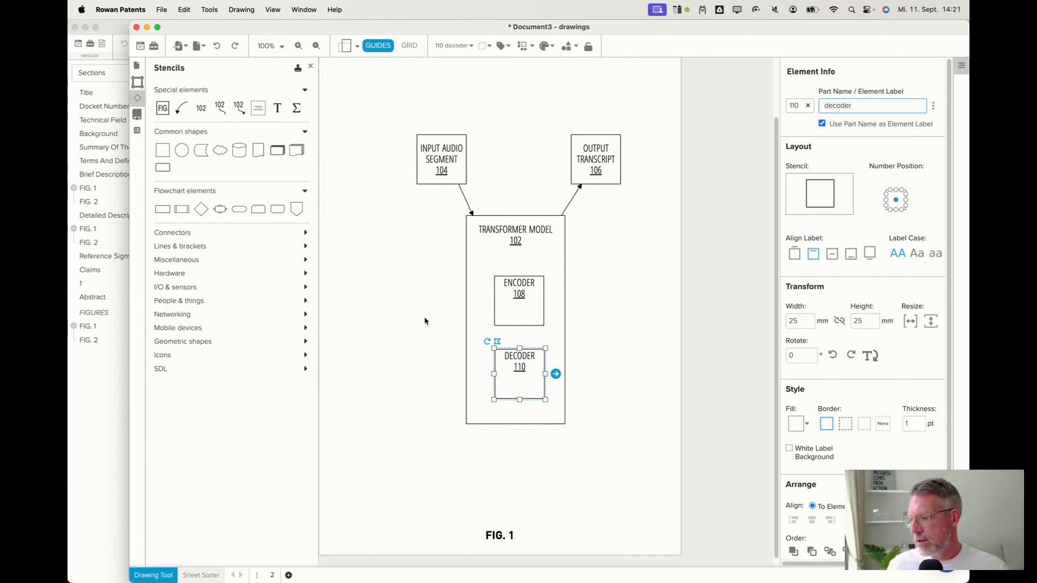
Review claim 1 and the Background section of the specification text.
click(410, 325)
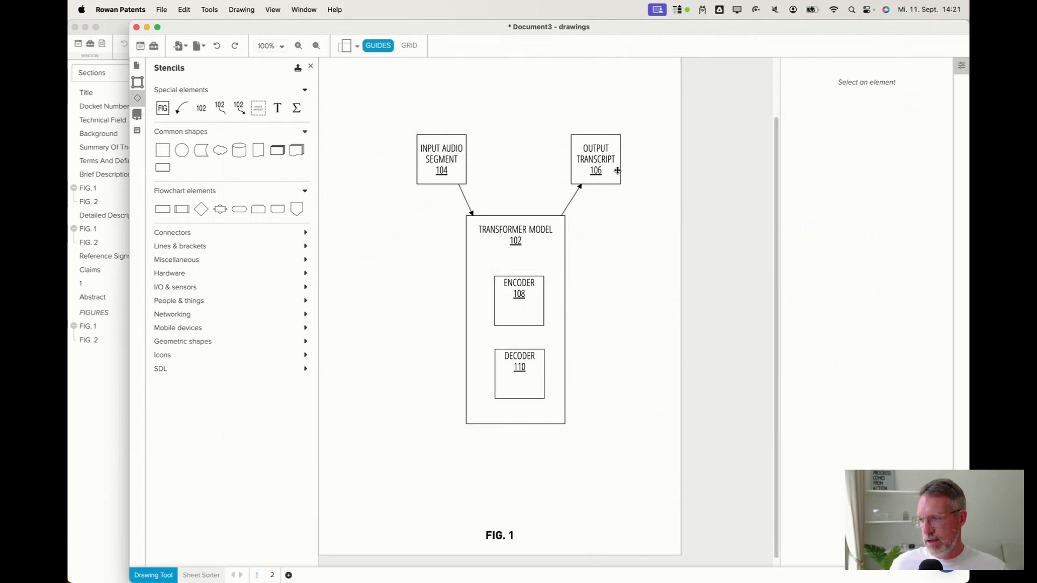
click(489, 250)
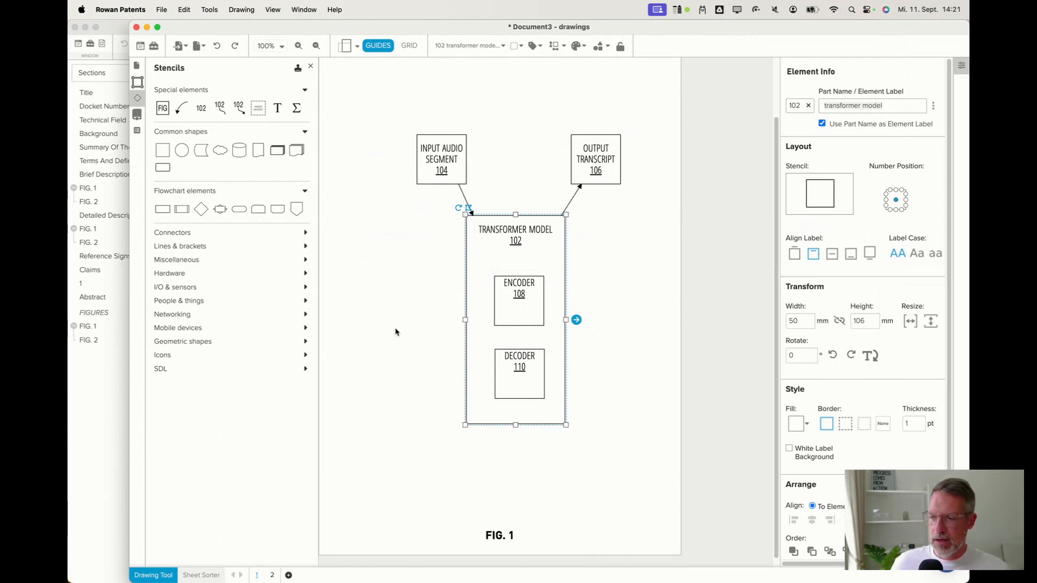
click(91, 409)
scroll(454, 442, down, 5)
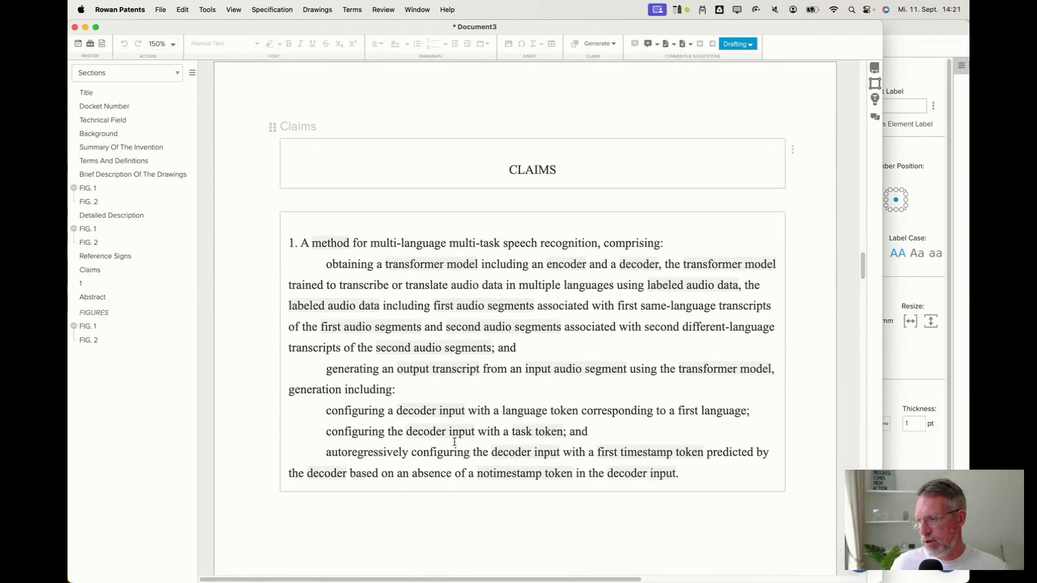
click(393, 241)
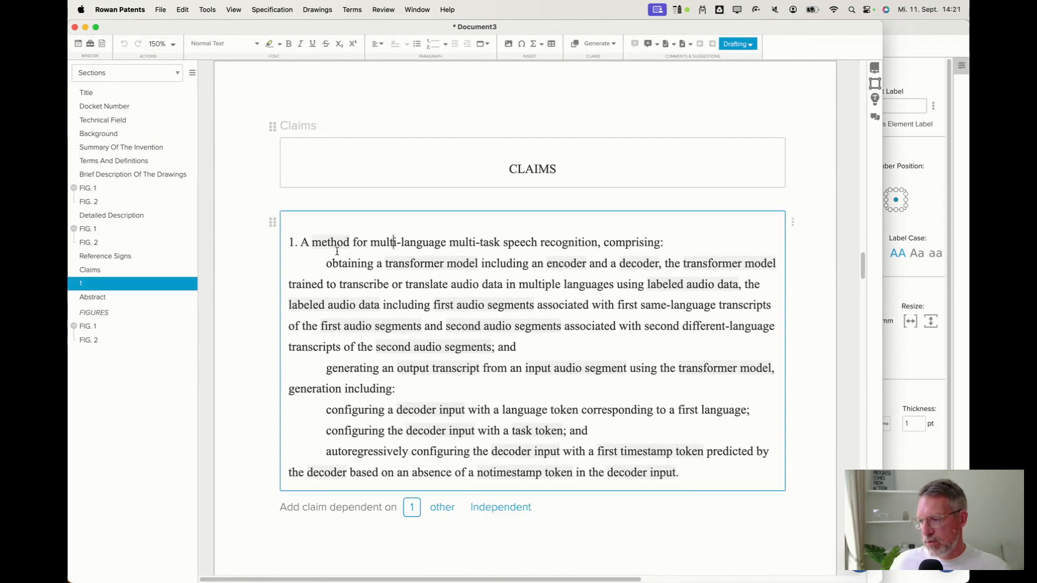
drag(301, 242, 687, 474)
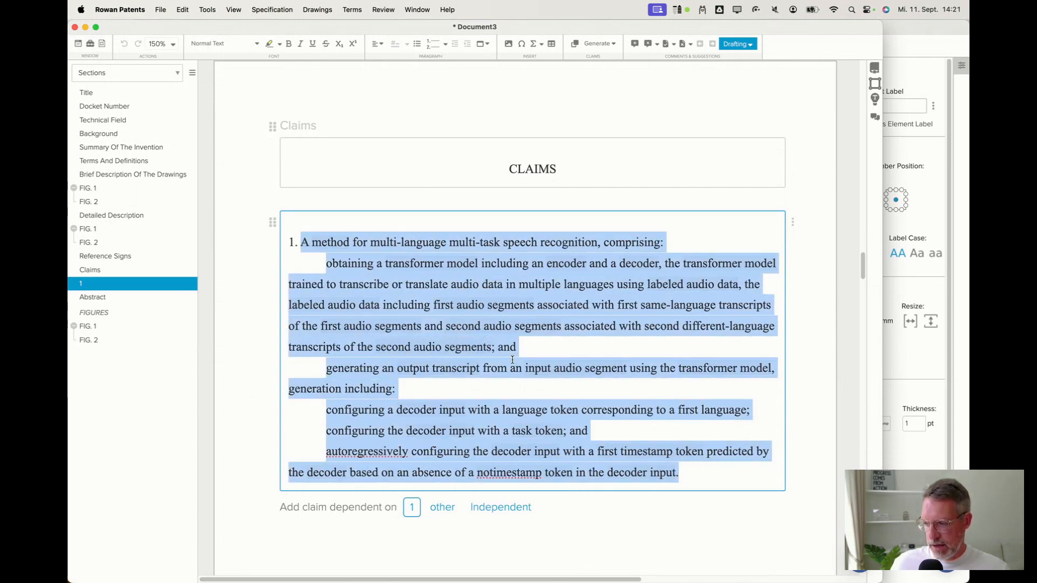
click(417, 283)
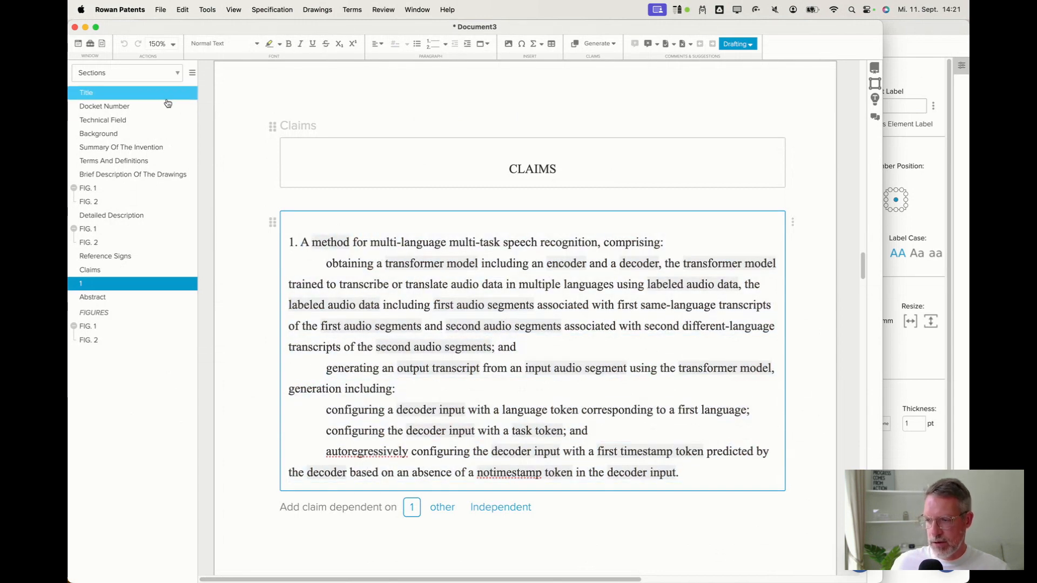
click(98, 133)
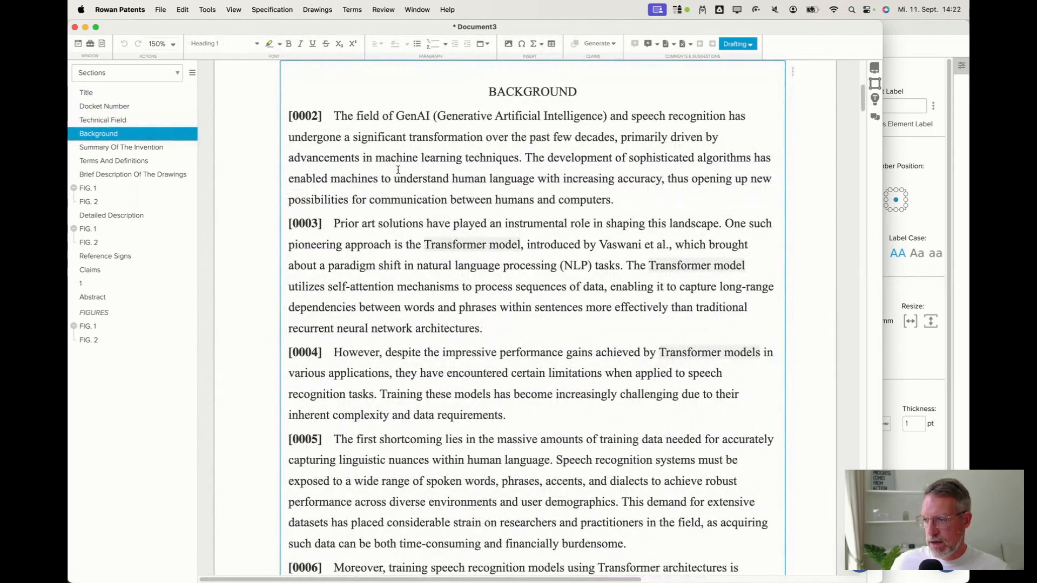
scroll(427, 278, down, 10)
scroll(427, 278, down, 10)
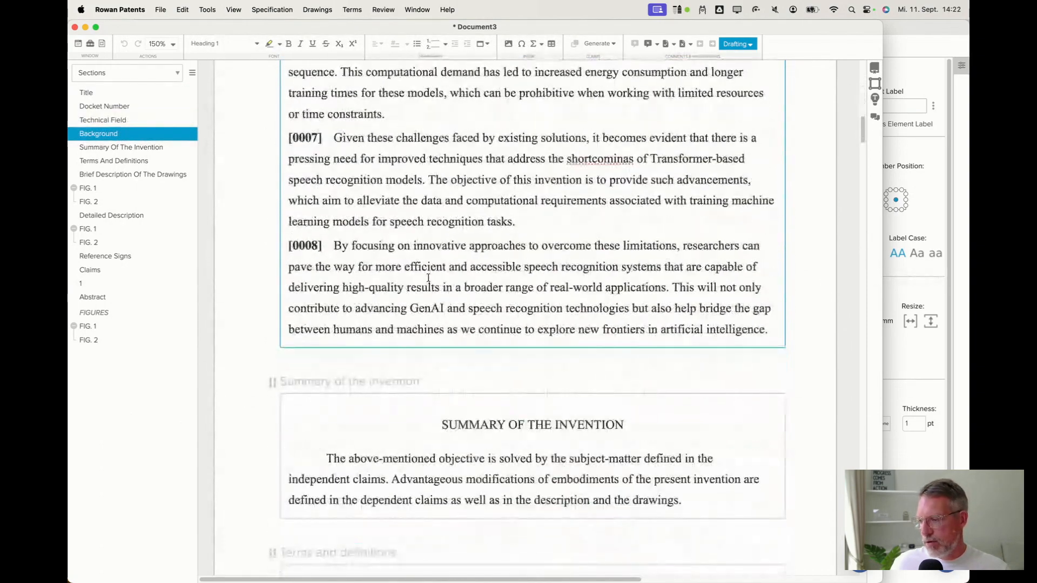
scroll(427, 279, down, 10)
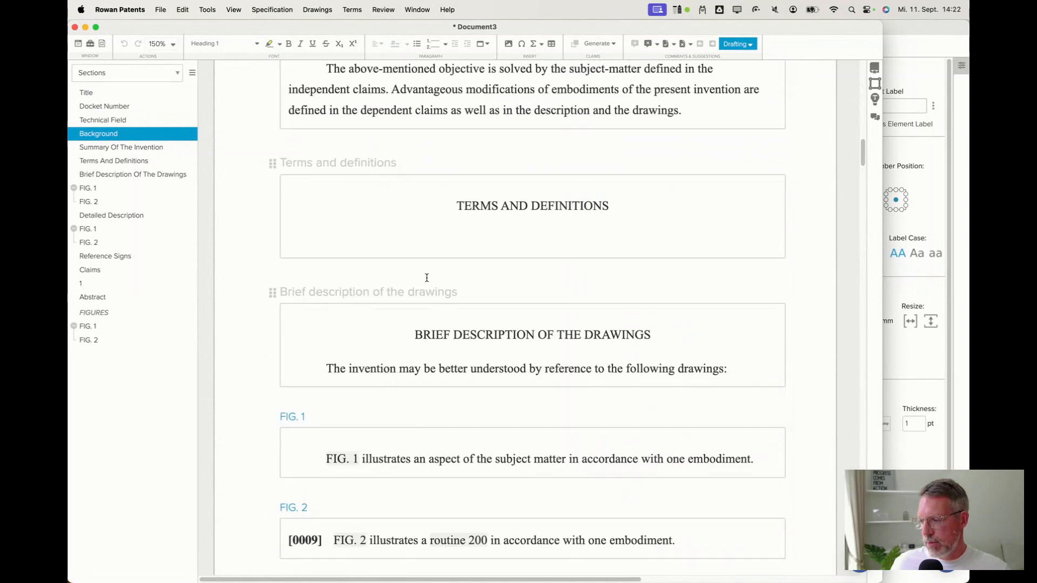
scroll(427, 279, down, 3)
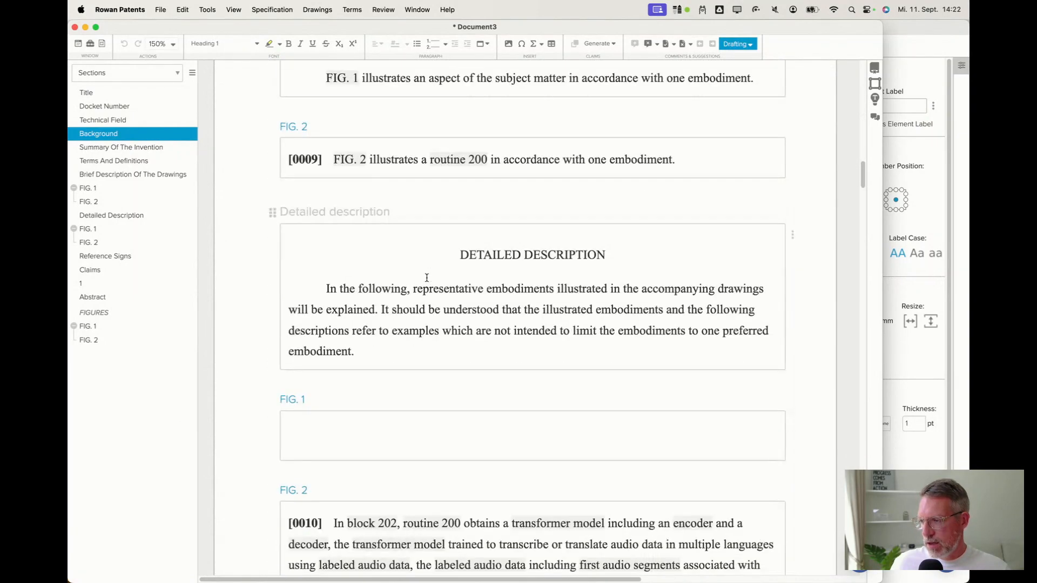
Review the brief and detailed description paragraphs for FIG. 2.
click(549, 164)
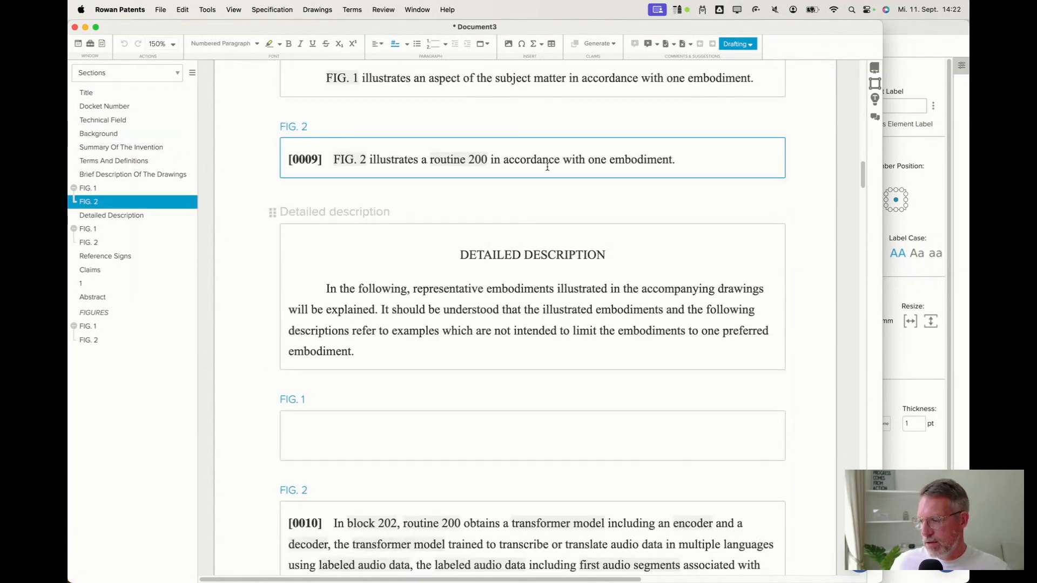
scroll(537, 221, down, 4)
scroll(537, 223, down, 2)
scroll(539, 222, up, 3)
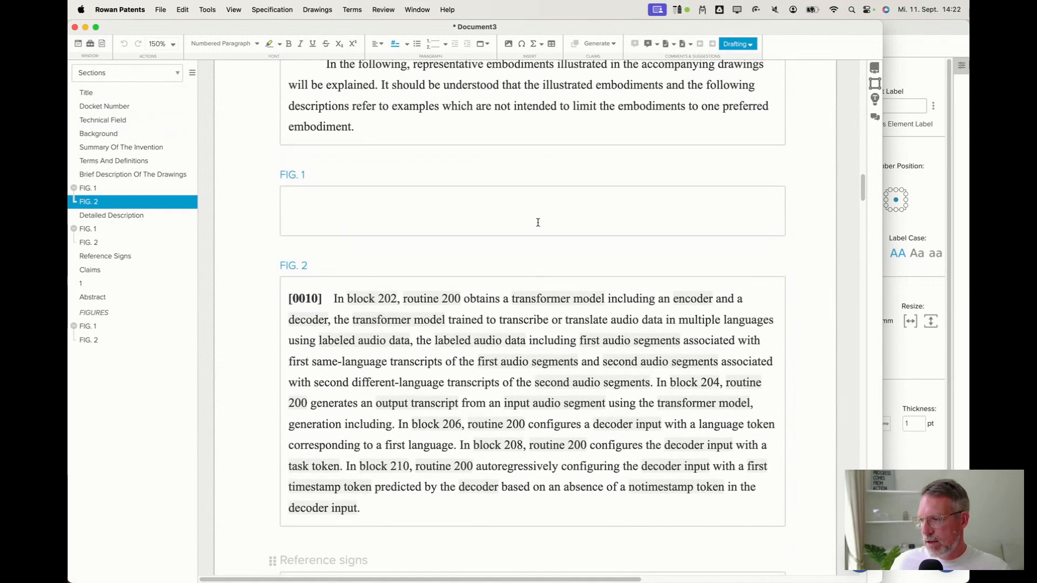
click(459, 258)
scroll(458, 257, down, 5)
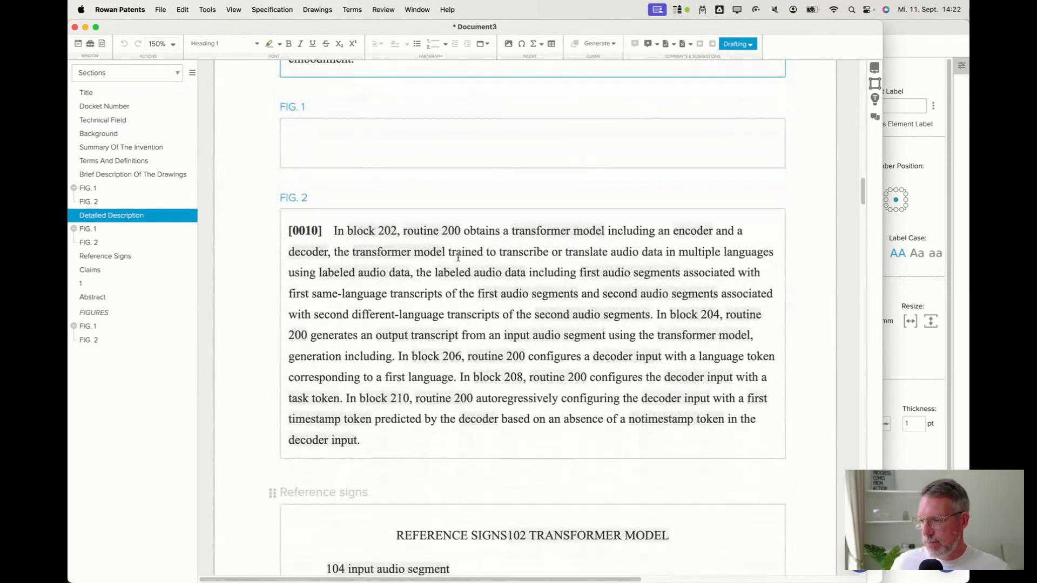
click(335, 229)
drag(334, 229, 370, 438)
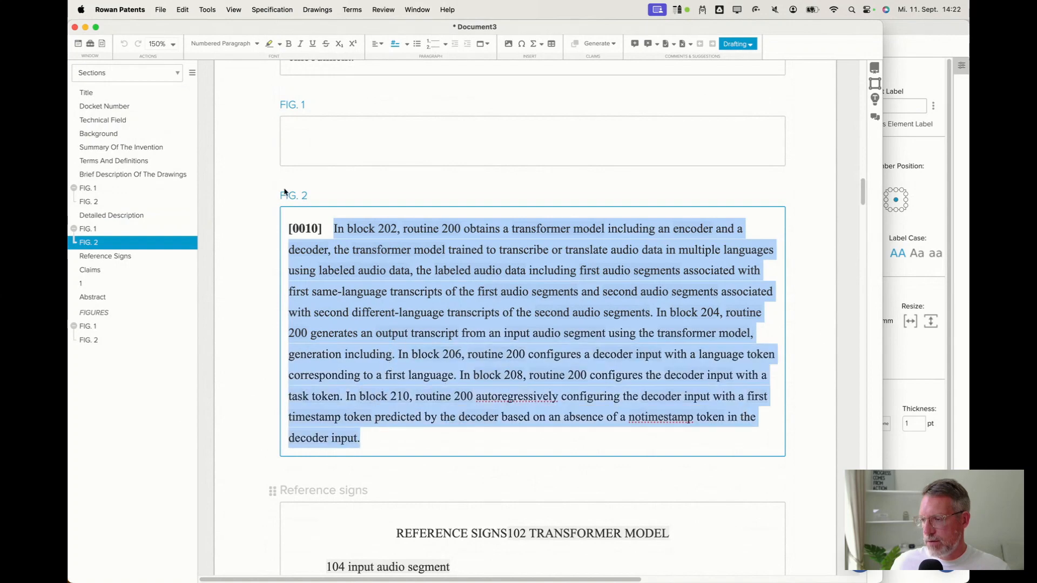
click(333, 228)
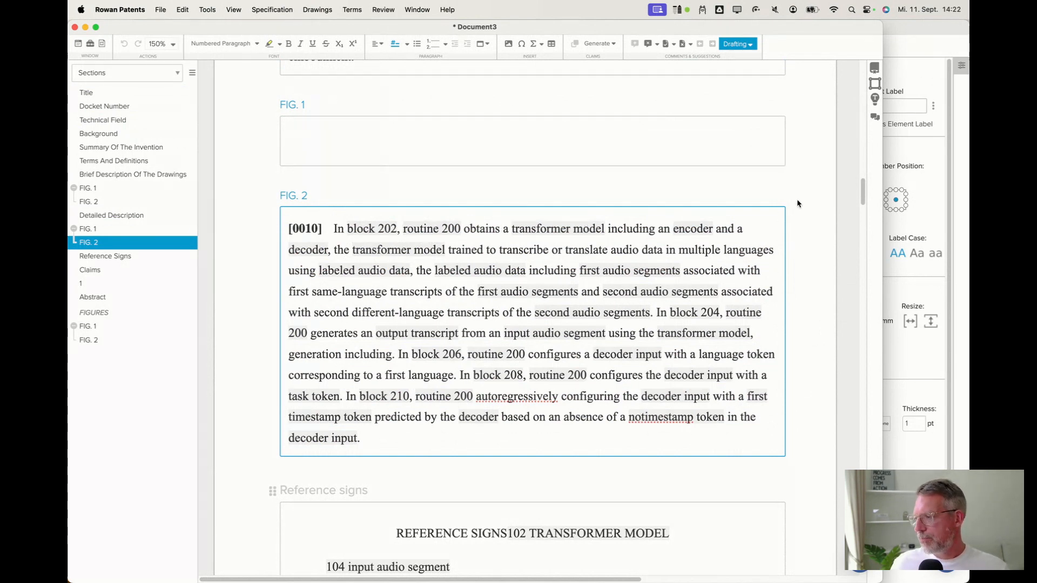
Return to the drawings and inspect the FIG. 2 flowchart blocks and its 200 reference label.
click(928, 193)
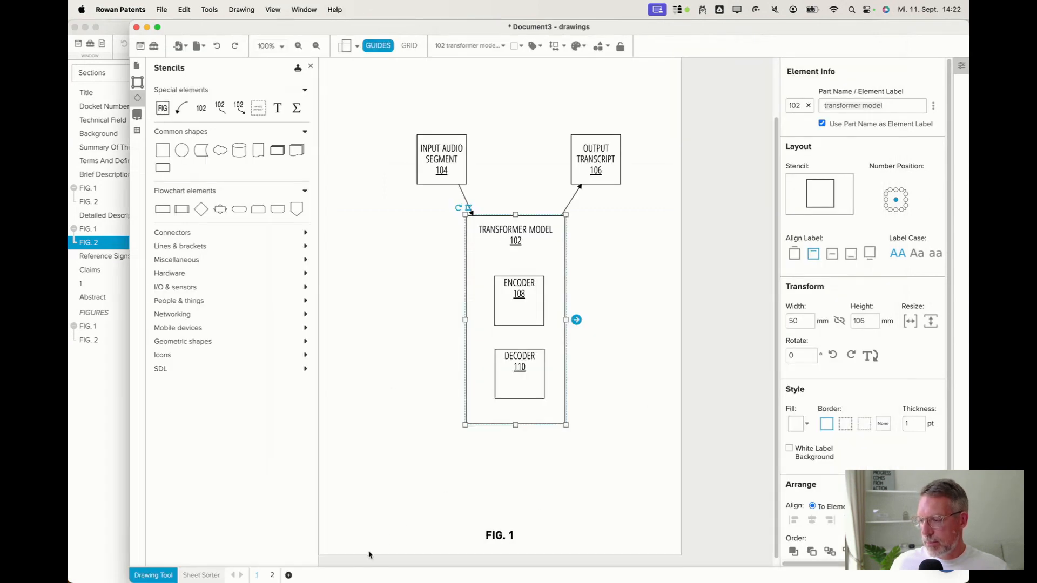
click(273, 576)
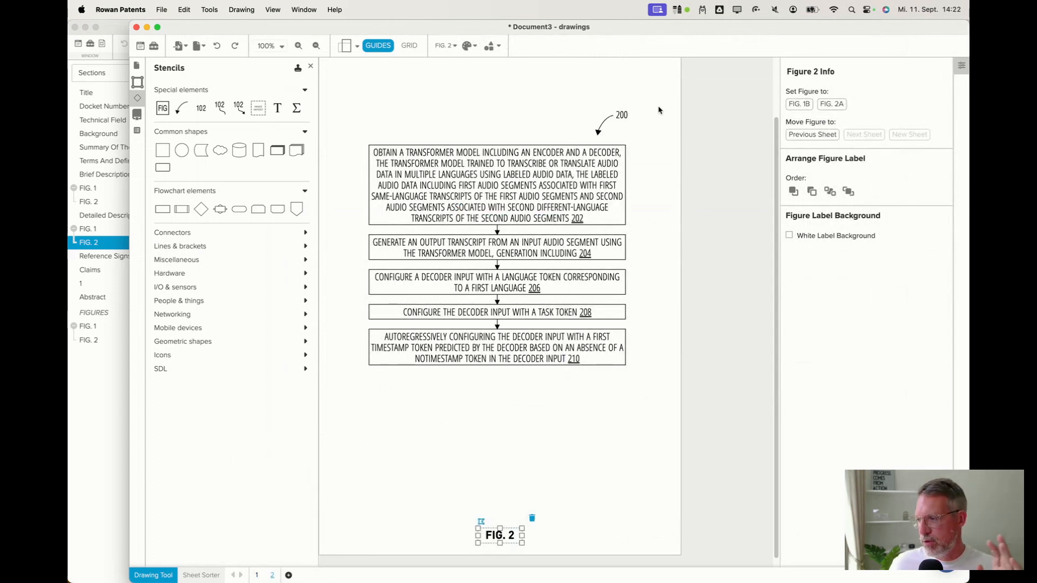
click(586, 180)
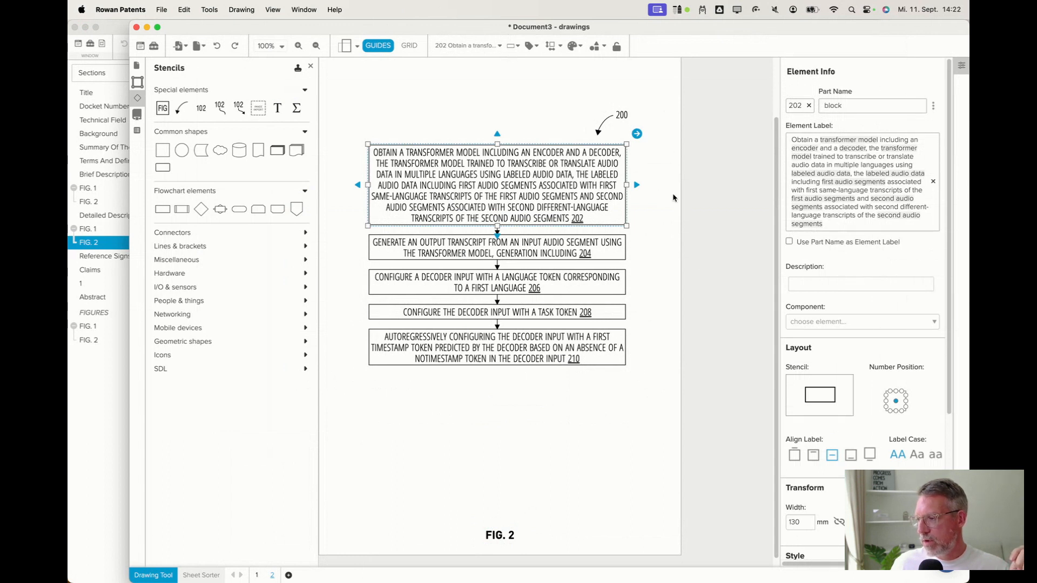
click(612, 116)
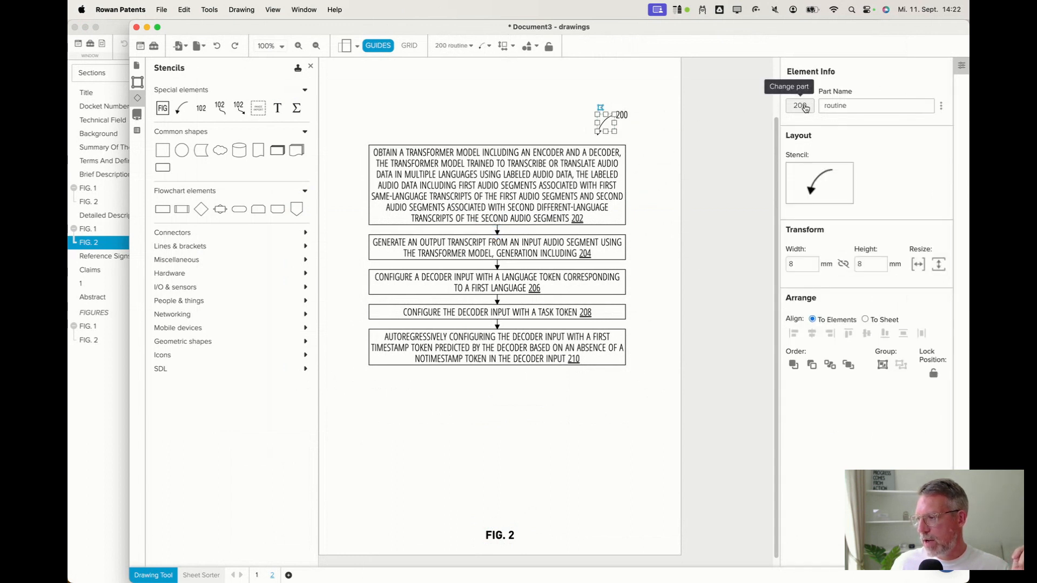
Set the part name of the FIG. 2 reference 200 to method.
double_click(842, 106)
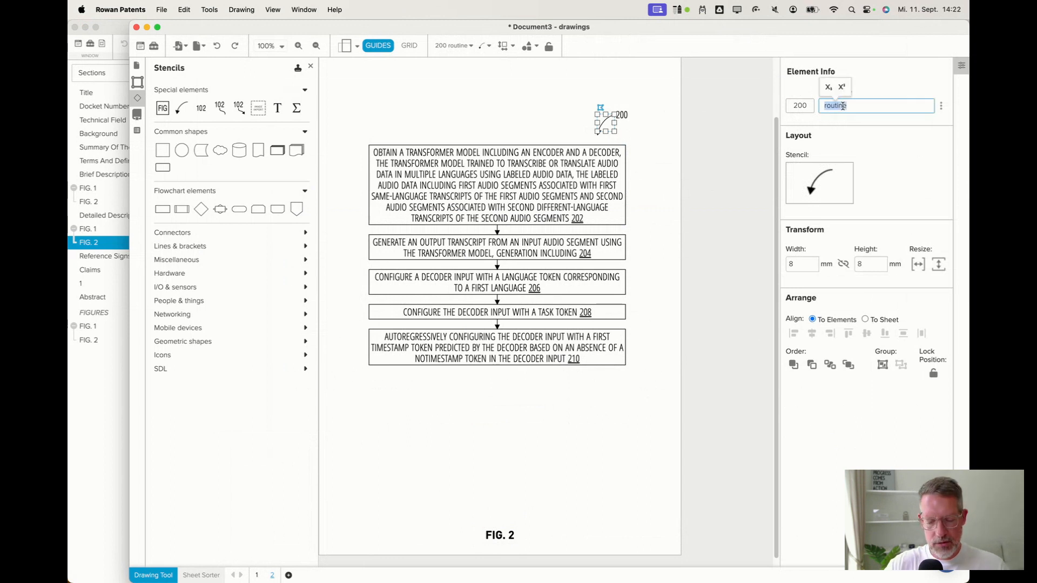
text(method)
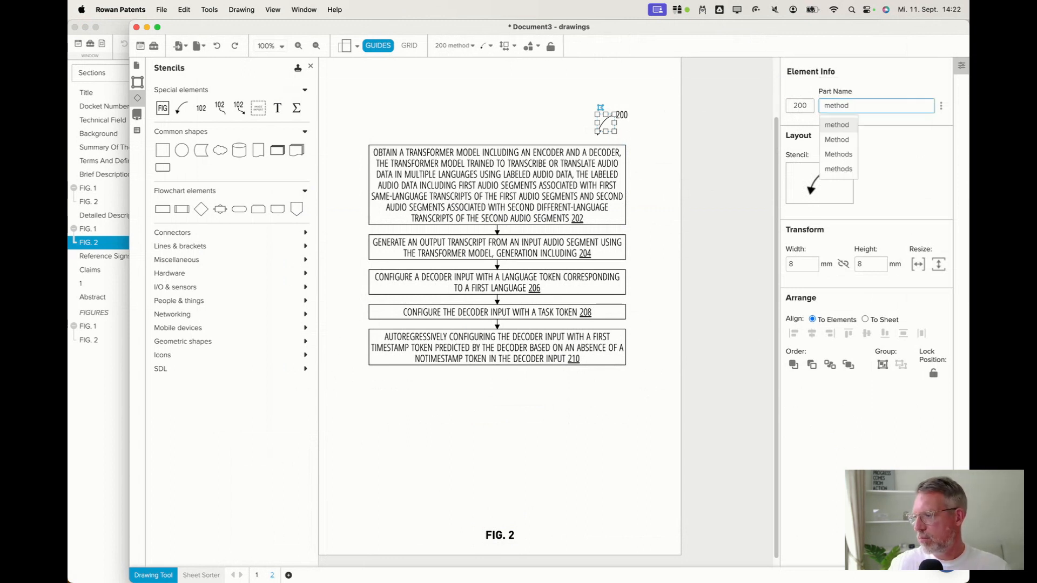
click(839, 127)
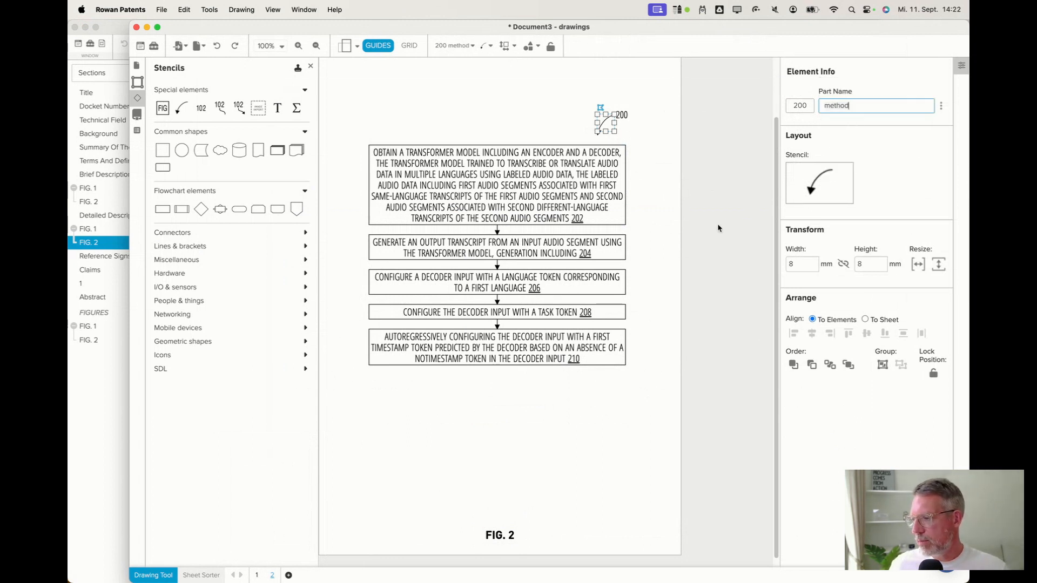
Set the part names of flowchart blocks 202 and 204 to step.
click(584, 186)
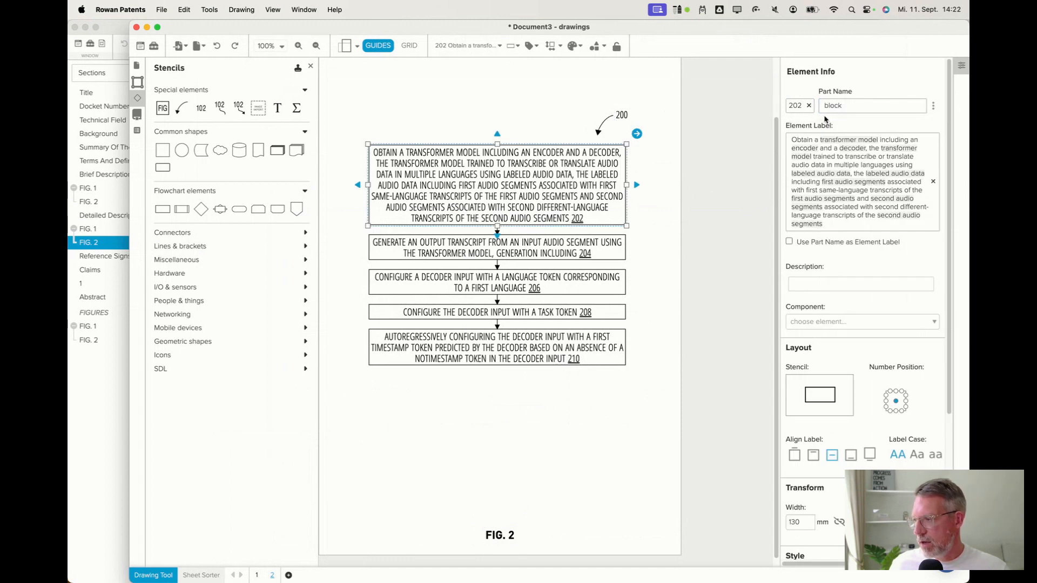
double_click(835, 105)
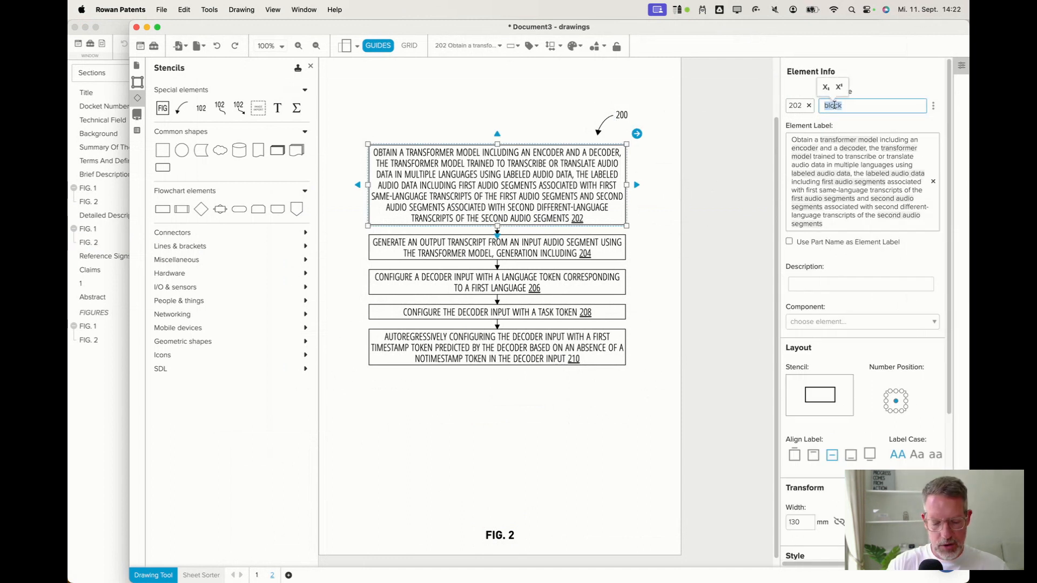
text(step)
key(Return)
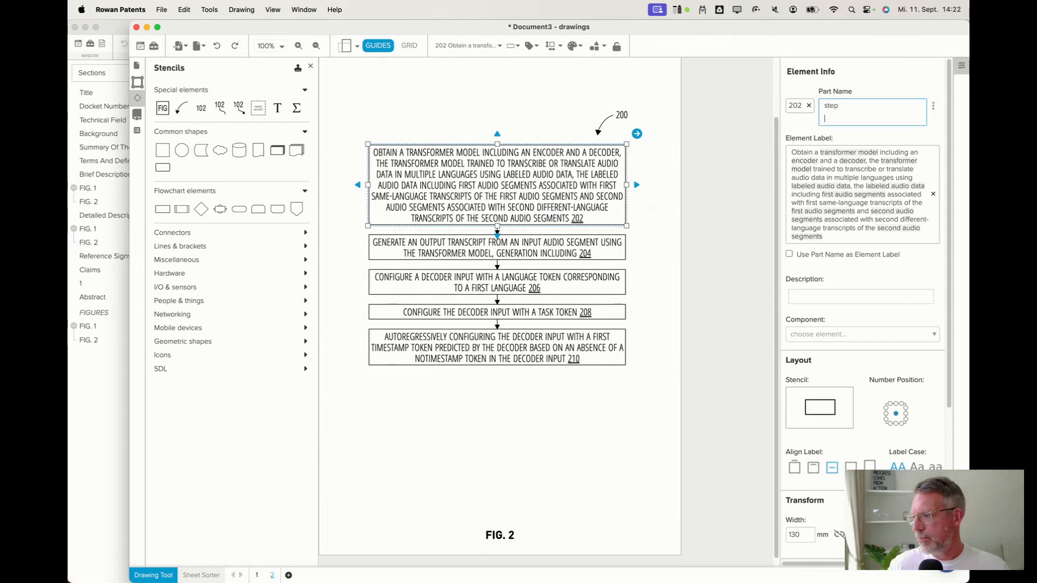
click(561, 248)
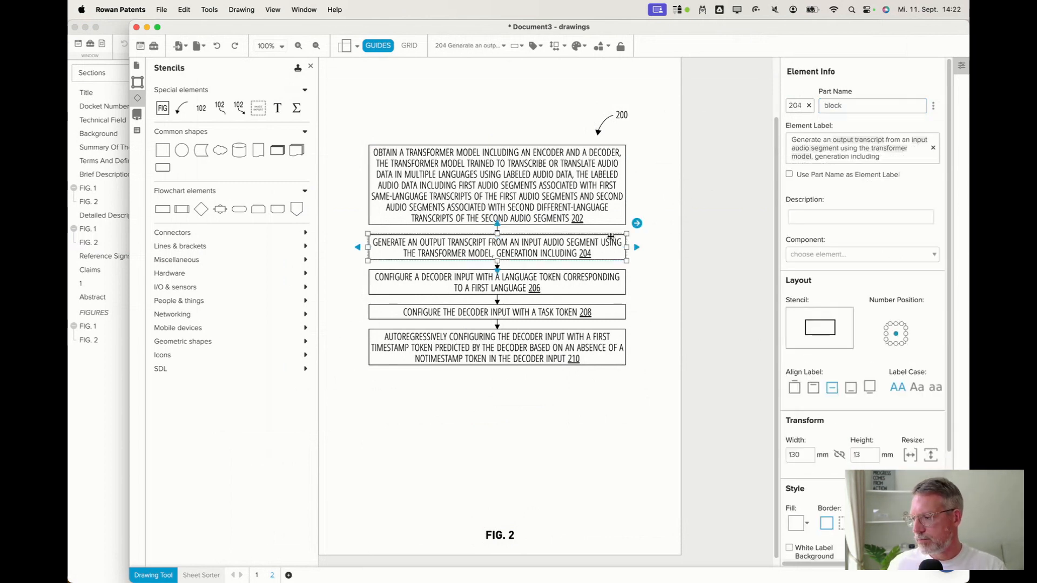
double_click(834, 105)
text(step)
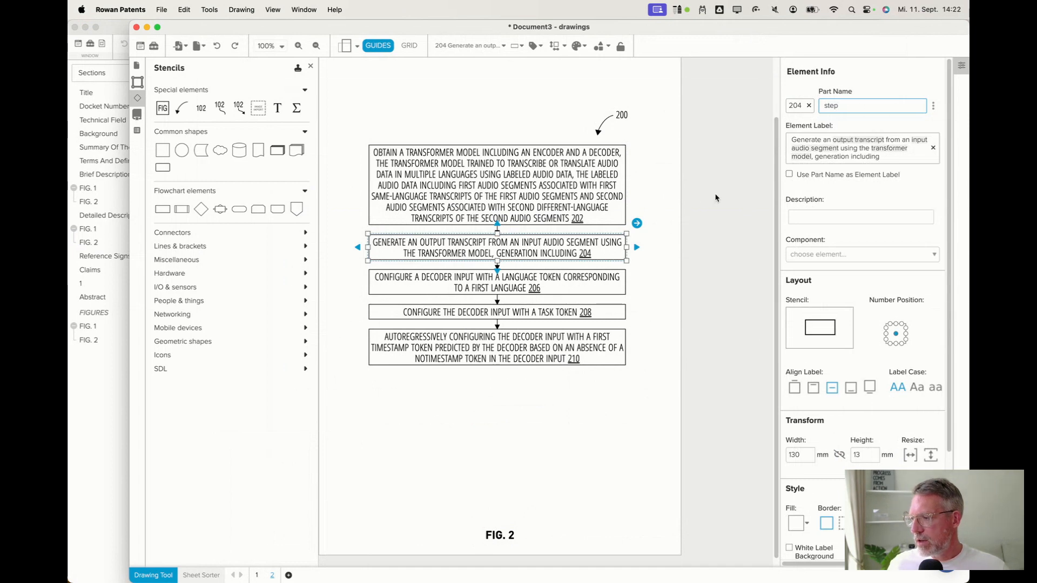
Review the FIG. 2 paragraph of the detailed description in the specification.
click(105, 406)
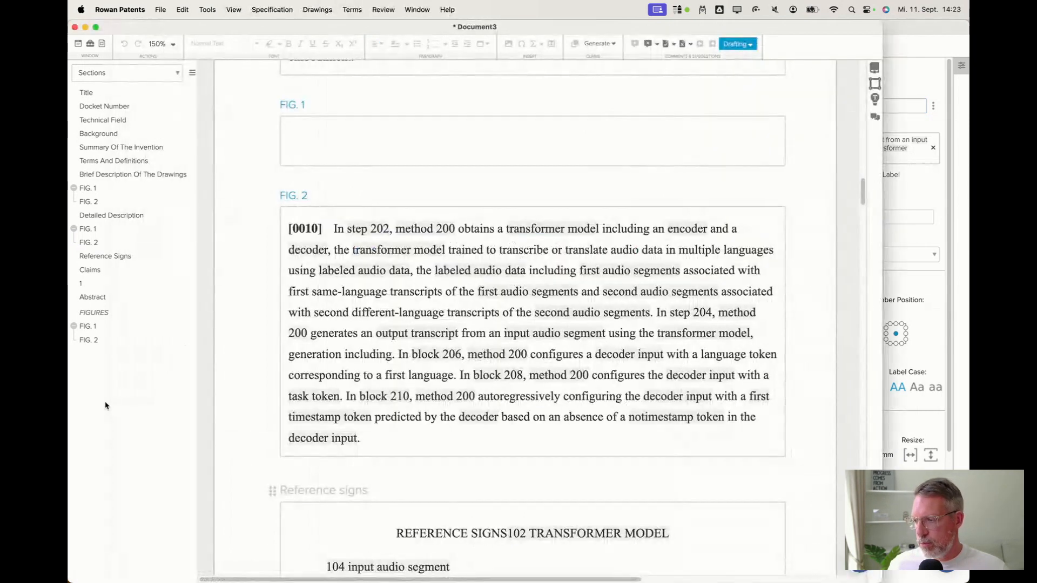
scroll(448, 252, down, 1)
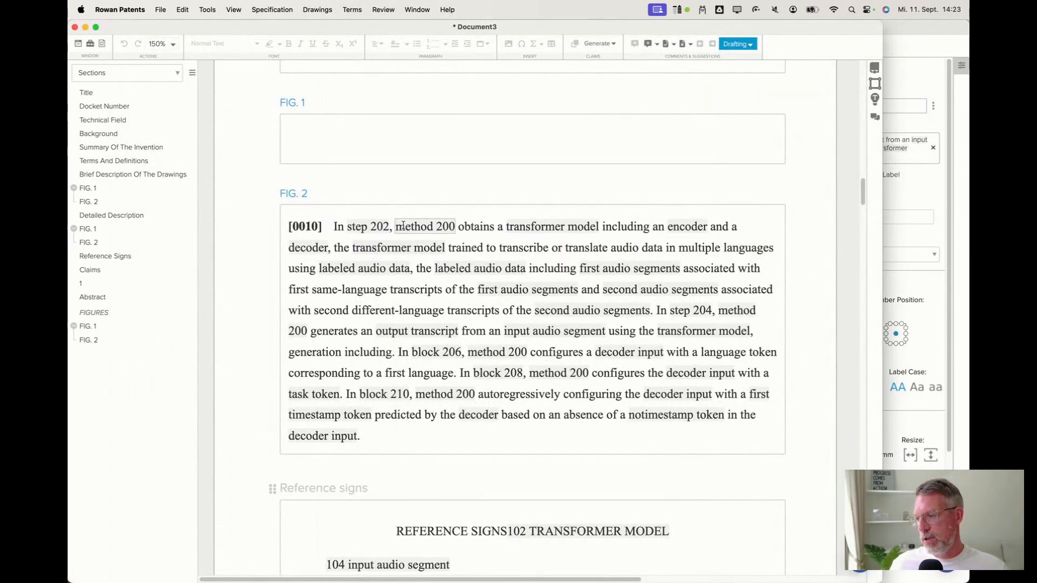
scroll(417, 296, up, 1)
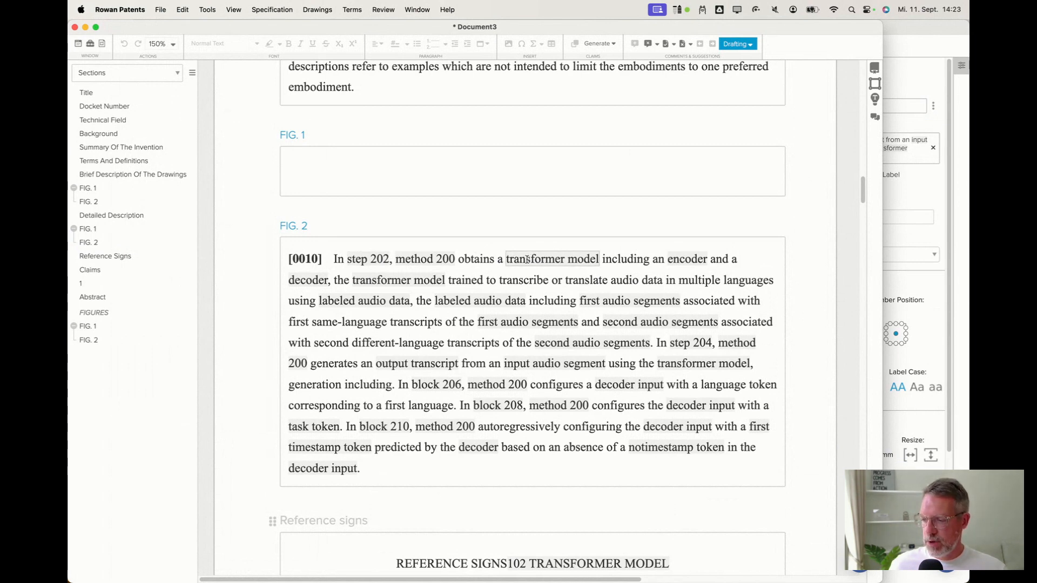
scroll(522, 340, down, 1)
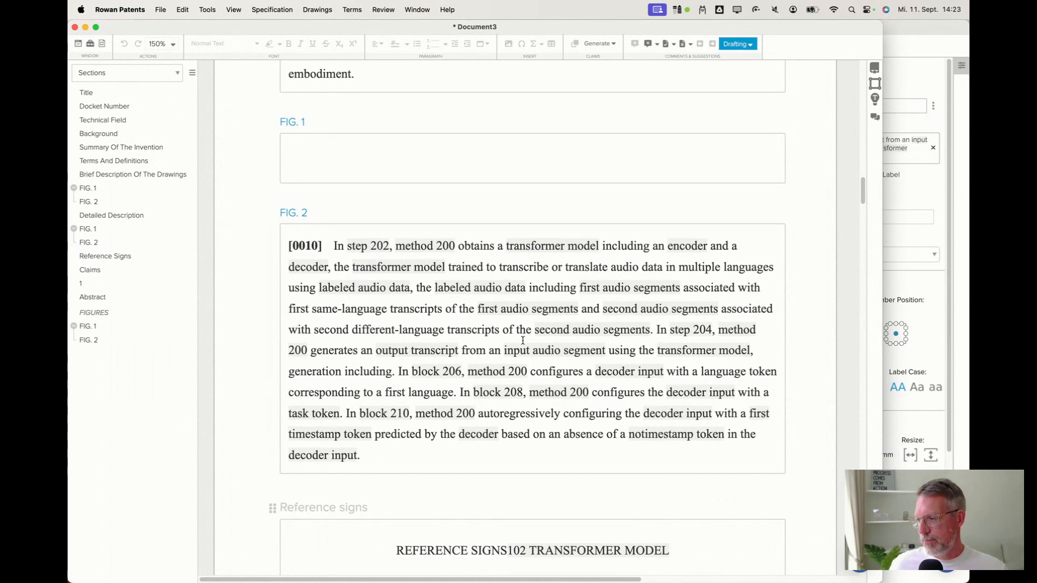
click(577, 248)
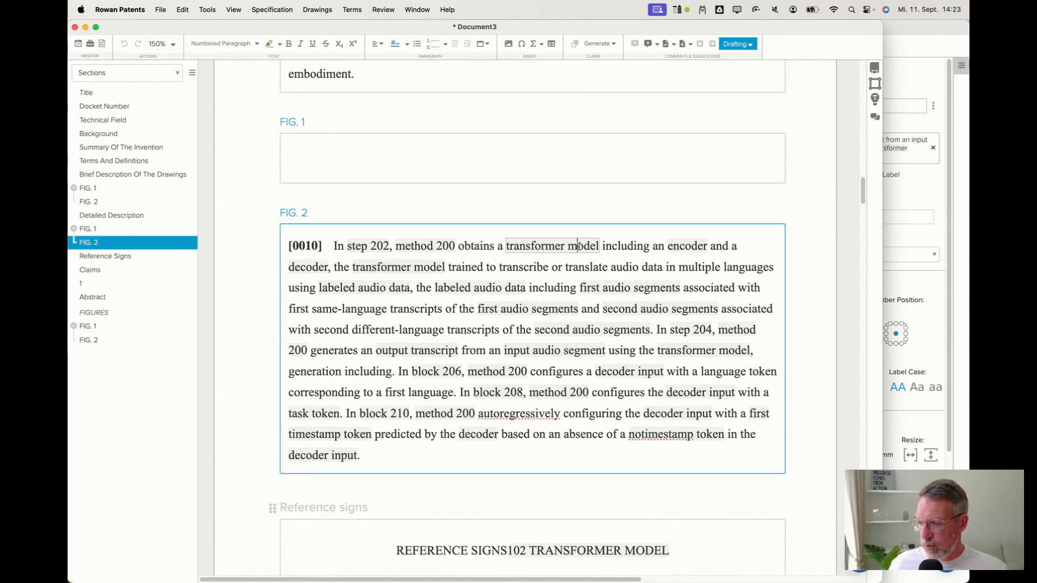
click(513, 247)
click(685, 246)
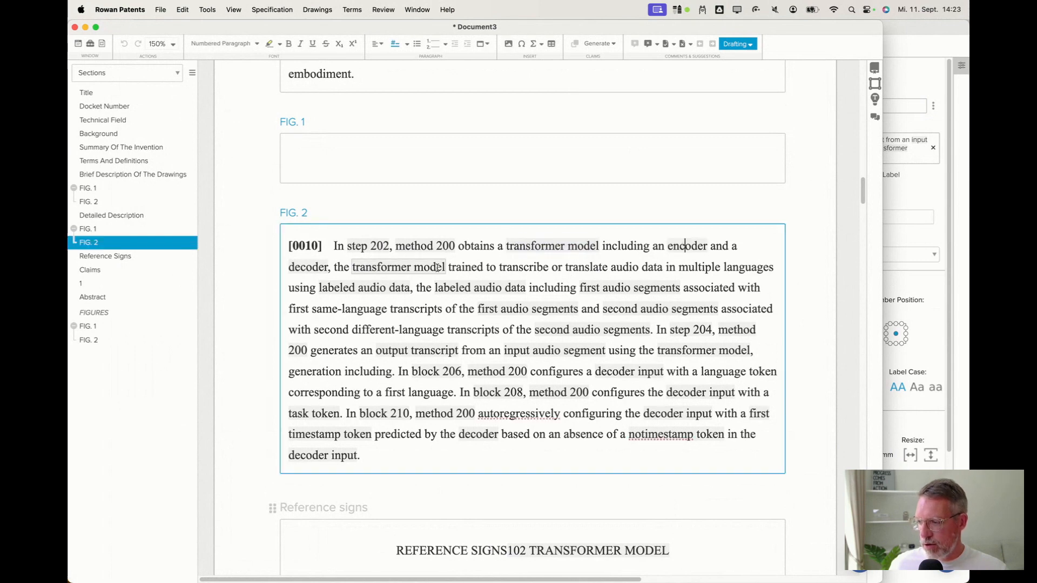
double_click(317, 267)
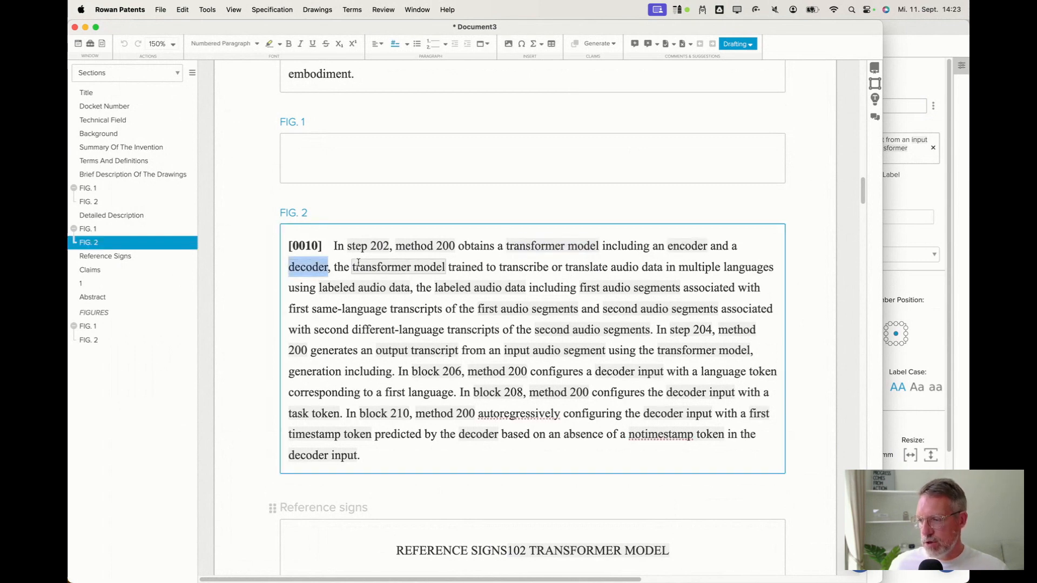
click(913, 200)
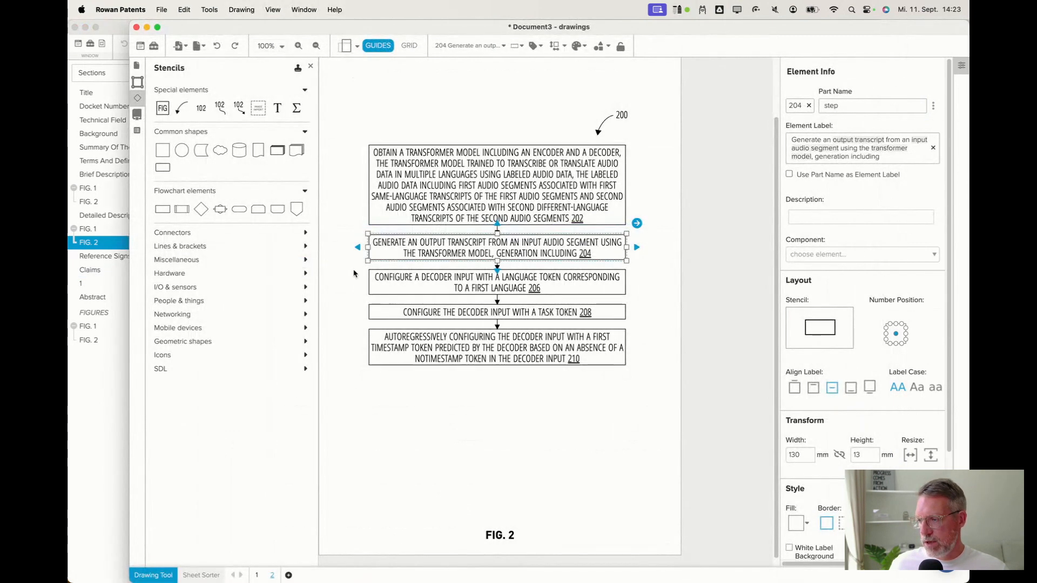
View the FIG. 1 drawing sheet and review the Background and brief drawing description sections.
click(256, 576)
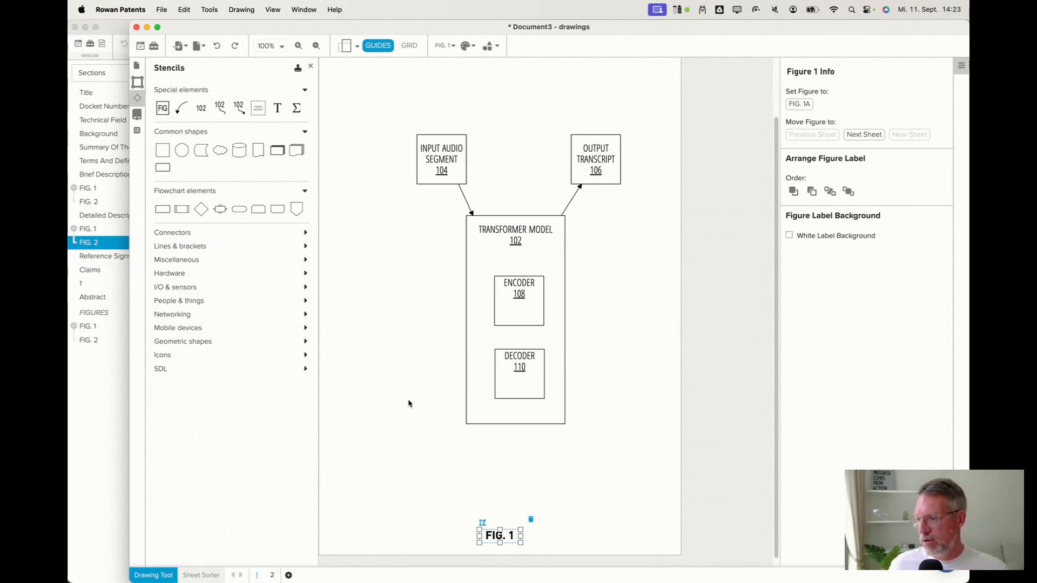
click(111, 410)
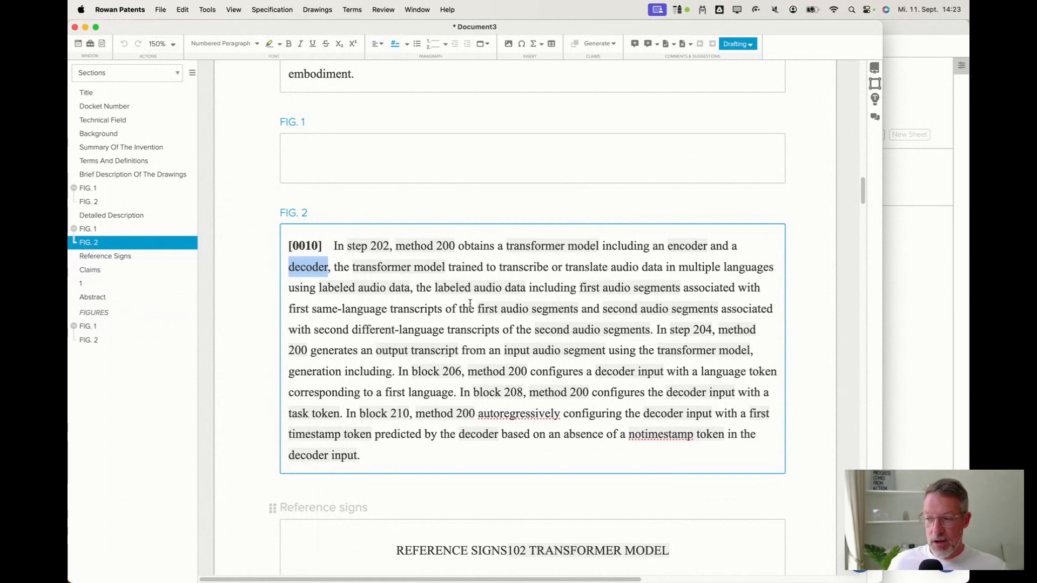
scroll(465, 306, up, 20)
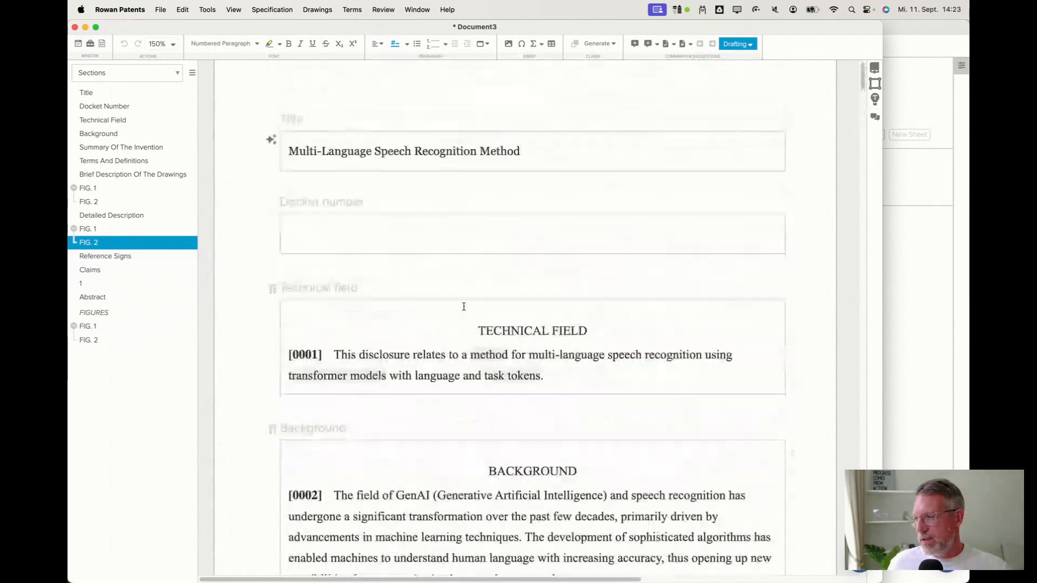
scroll(439, 314, down, 10)
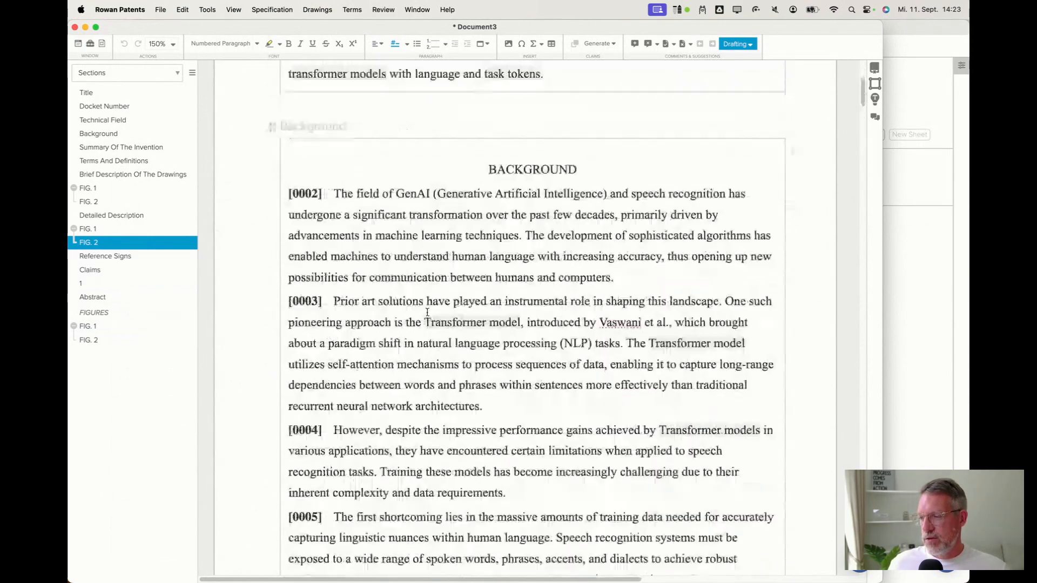
scroll(433, 286, down, 3)
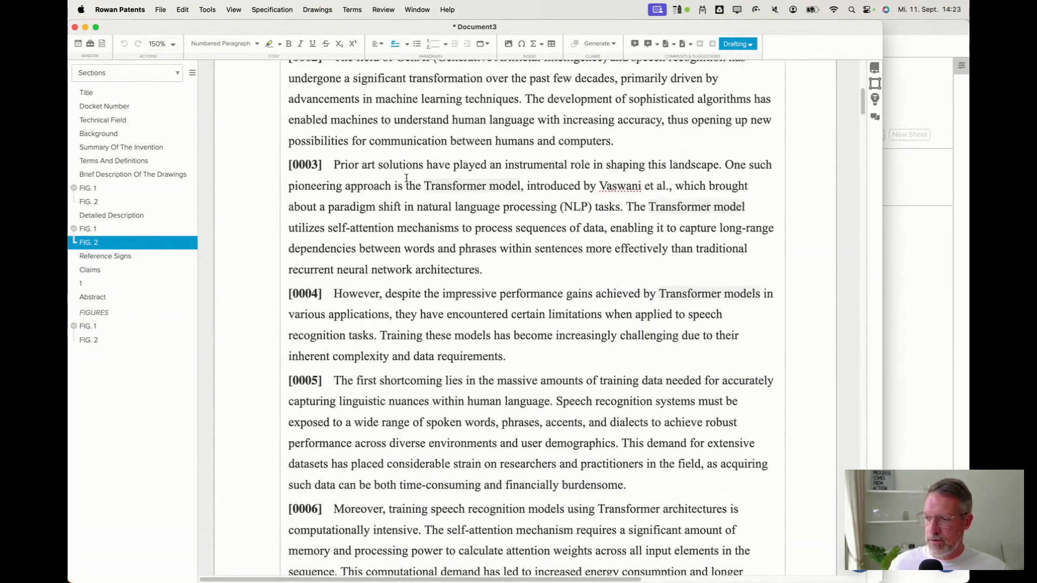
scroll(426, 249, down, 1)
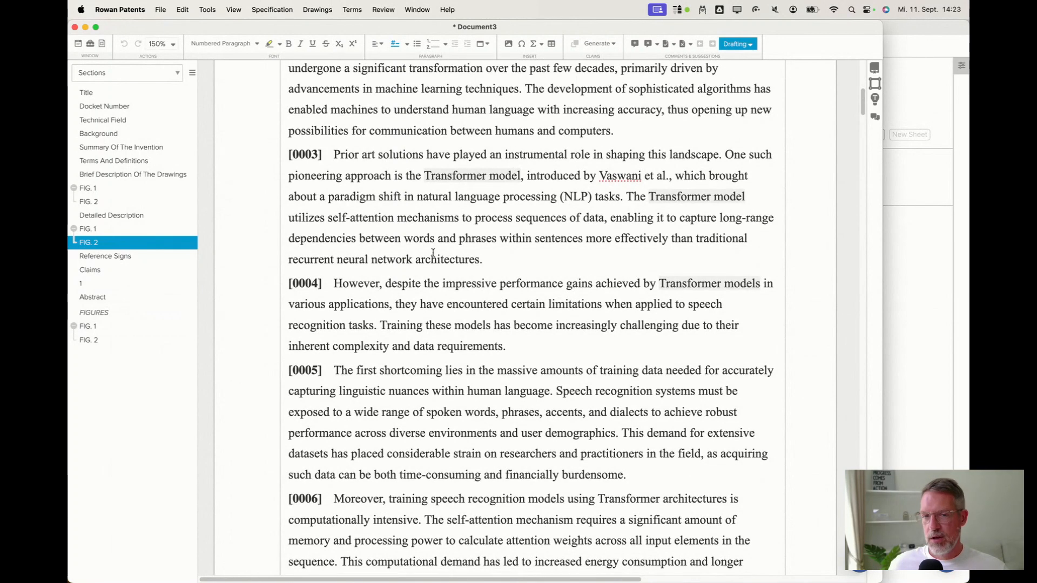
drag(365, 90, 540, 474)
click(528, 430)
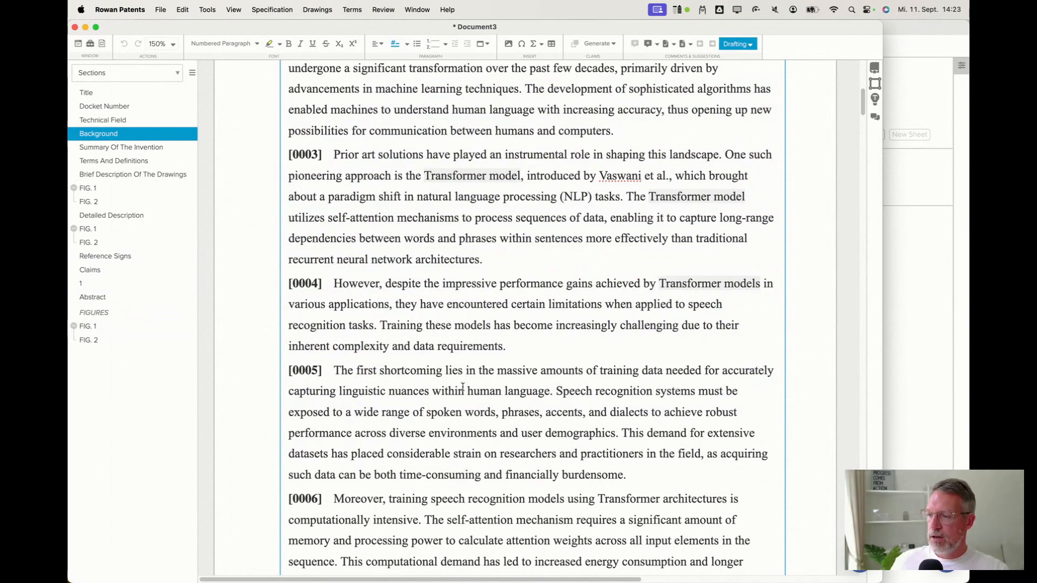
scroll(462, 387, up, 5)
scroll(422, 395, down, 15)
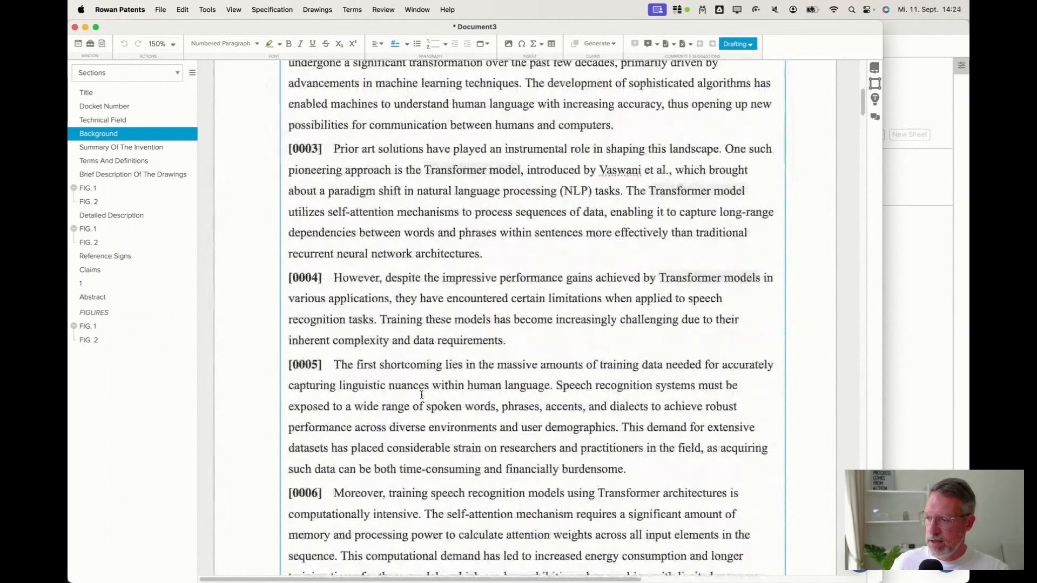
scroll(422, 395, down, 12)
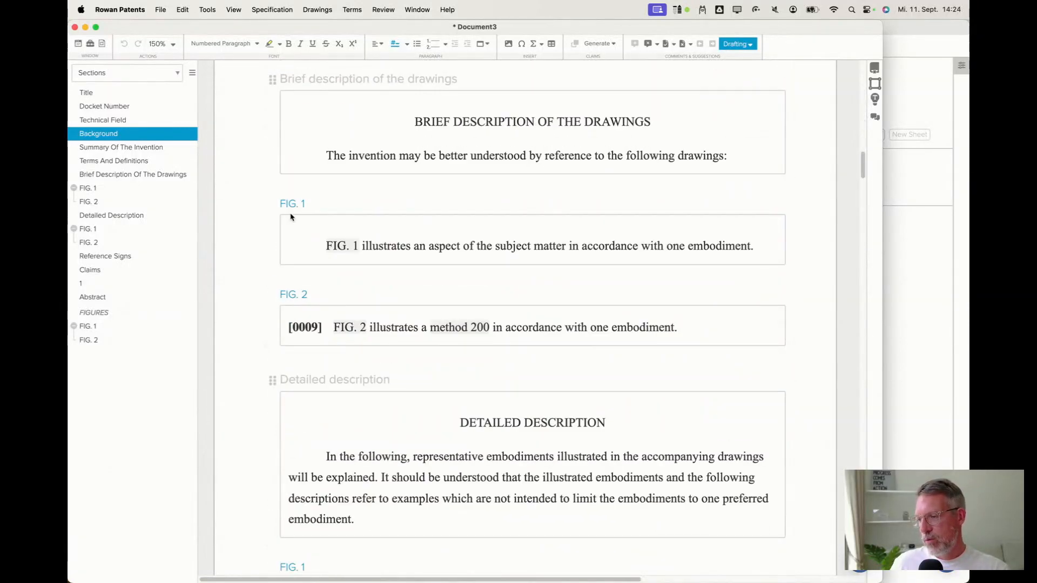
Compare the FIG. 2 drawing sheet with its detailed description paragraph and the Background text.
click(898, 282)
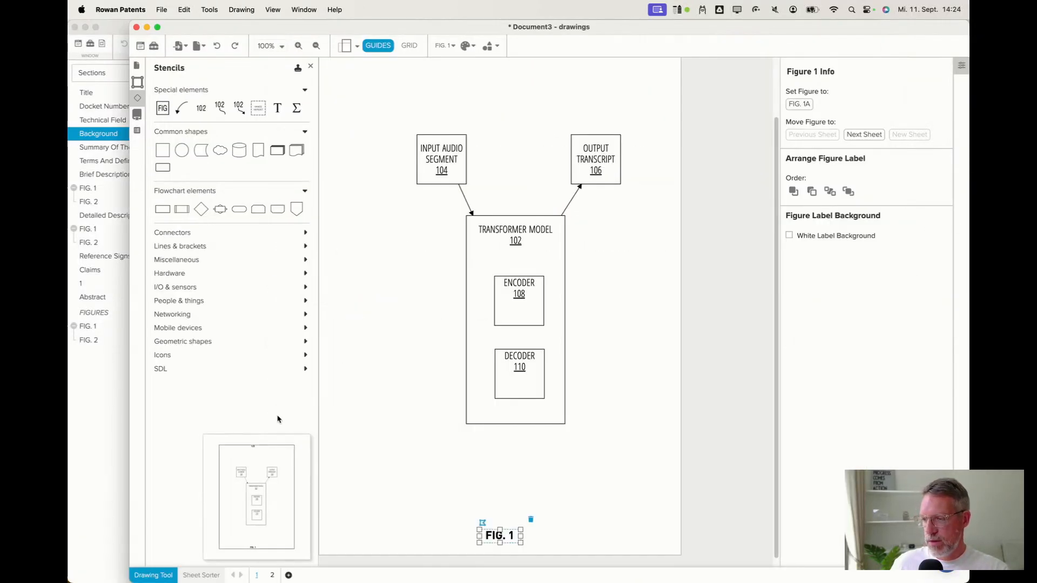
click(272, 575)
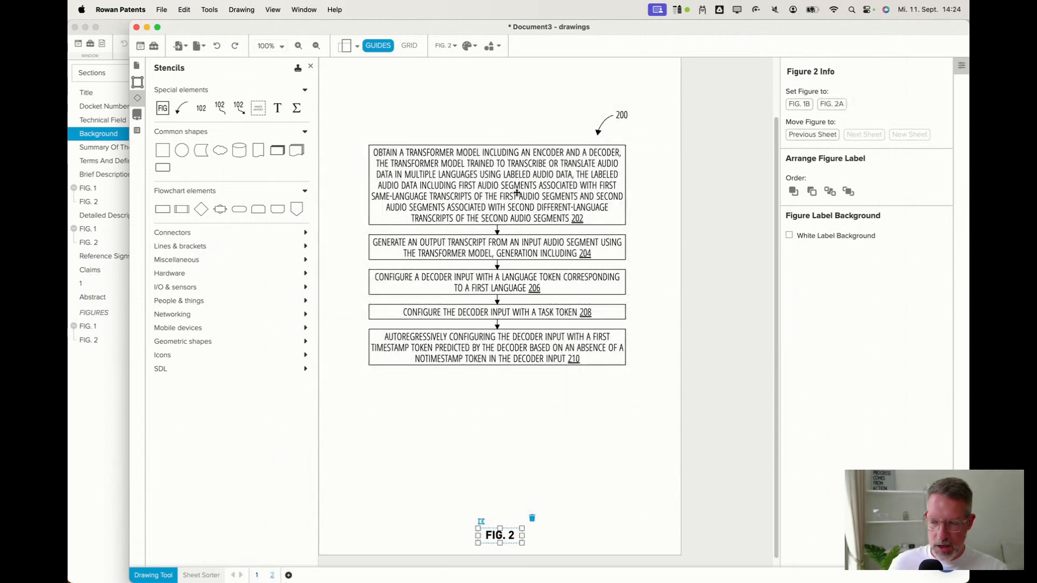
click(107, 377)
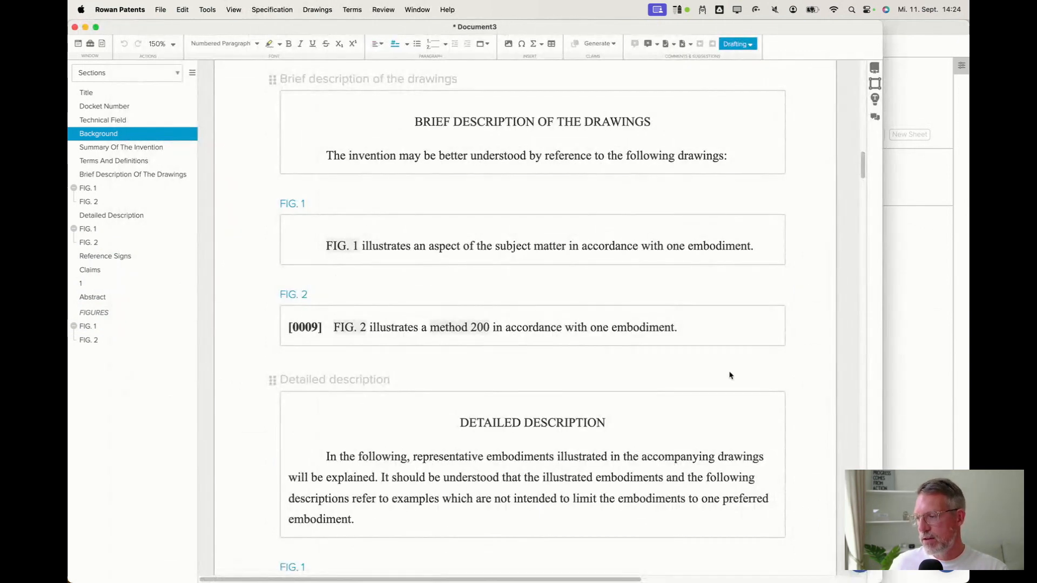
scroll(621, 352, down, 10)
scroll(582, 328, down, 4)
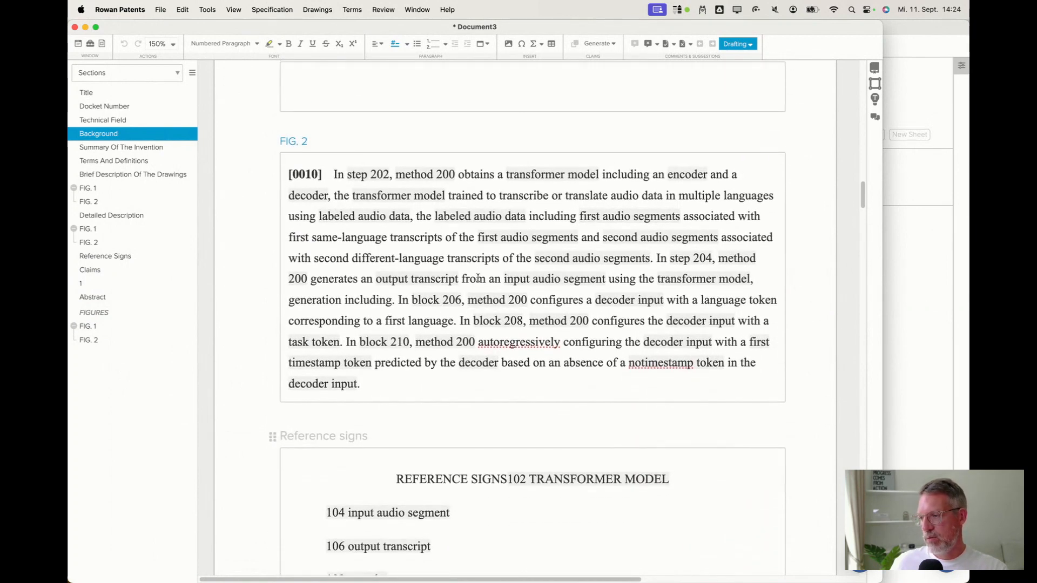
scroll(459, 287, up, 1)
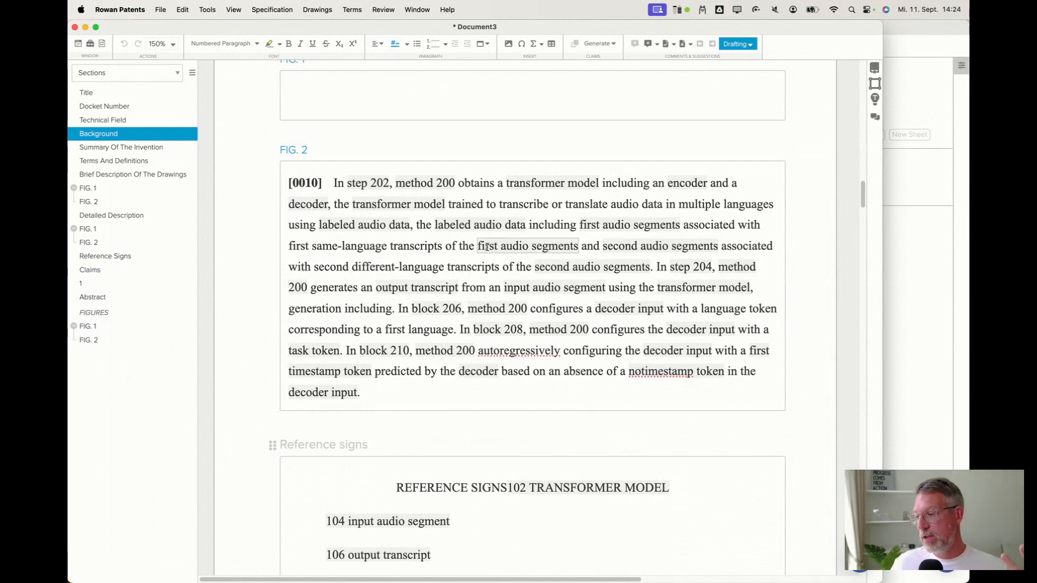
click(443, 254)
scroll(443, 254, down, 3)
scroll(426, 279, up, 5)
scroll(427, 279, up, 15)
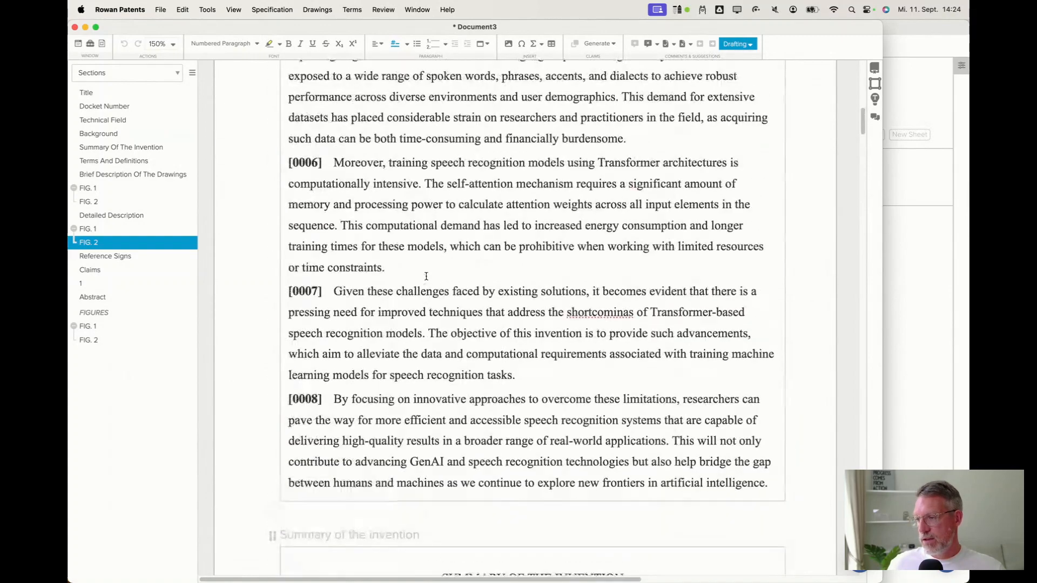